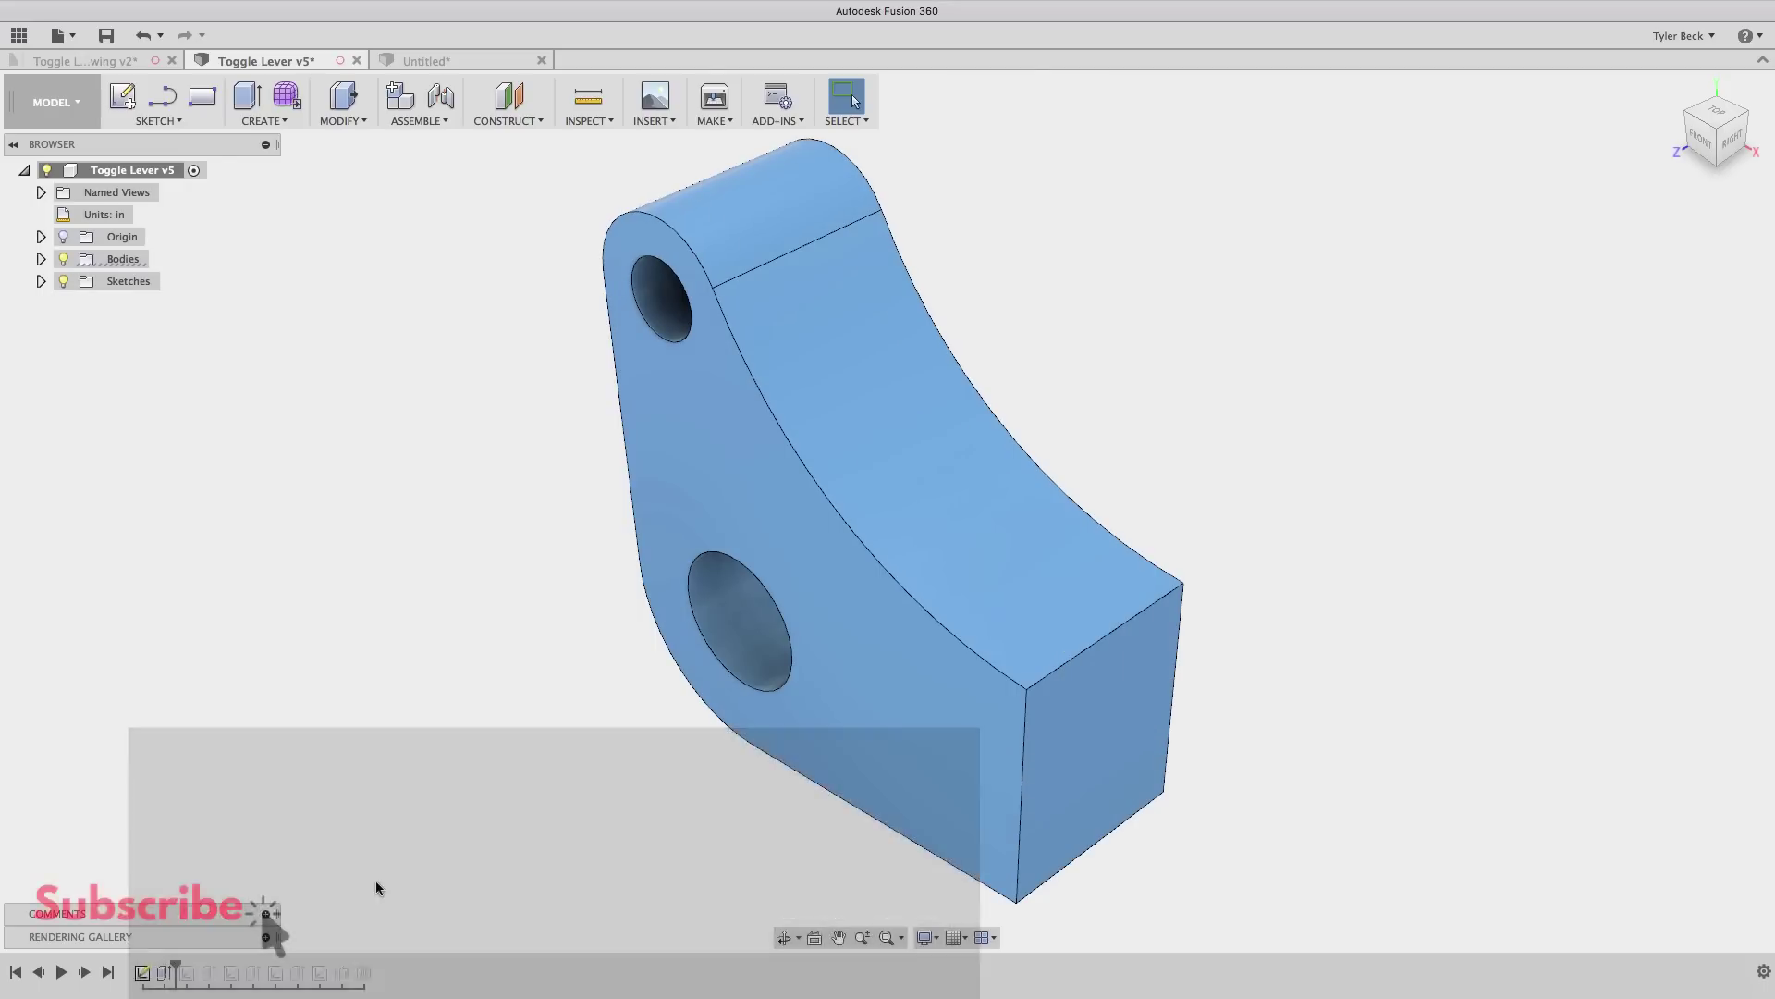
{"action": "middle_click_drag", "start_coordinate": [601, 760], "coordinate": [679, 702], "text": "shift"}
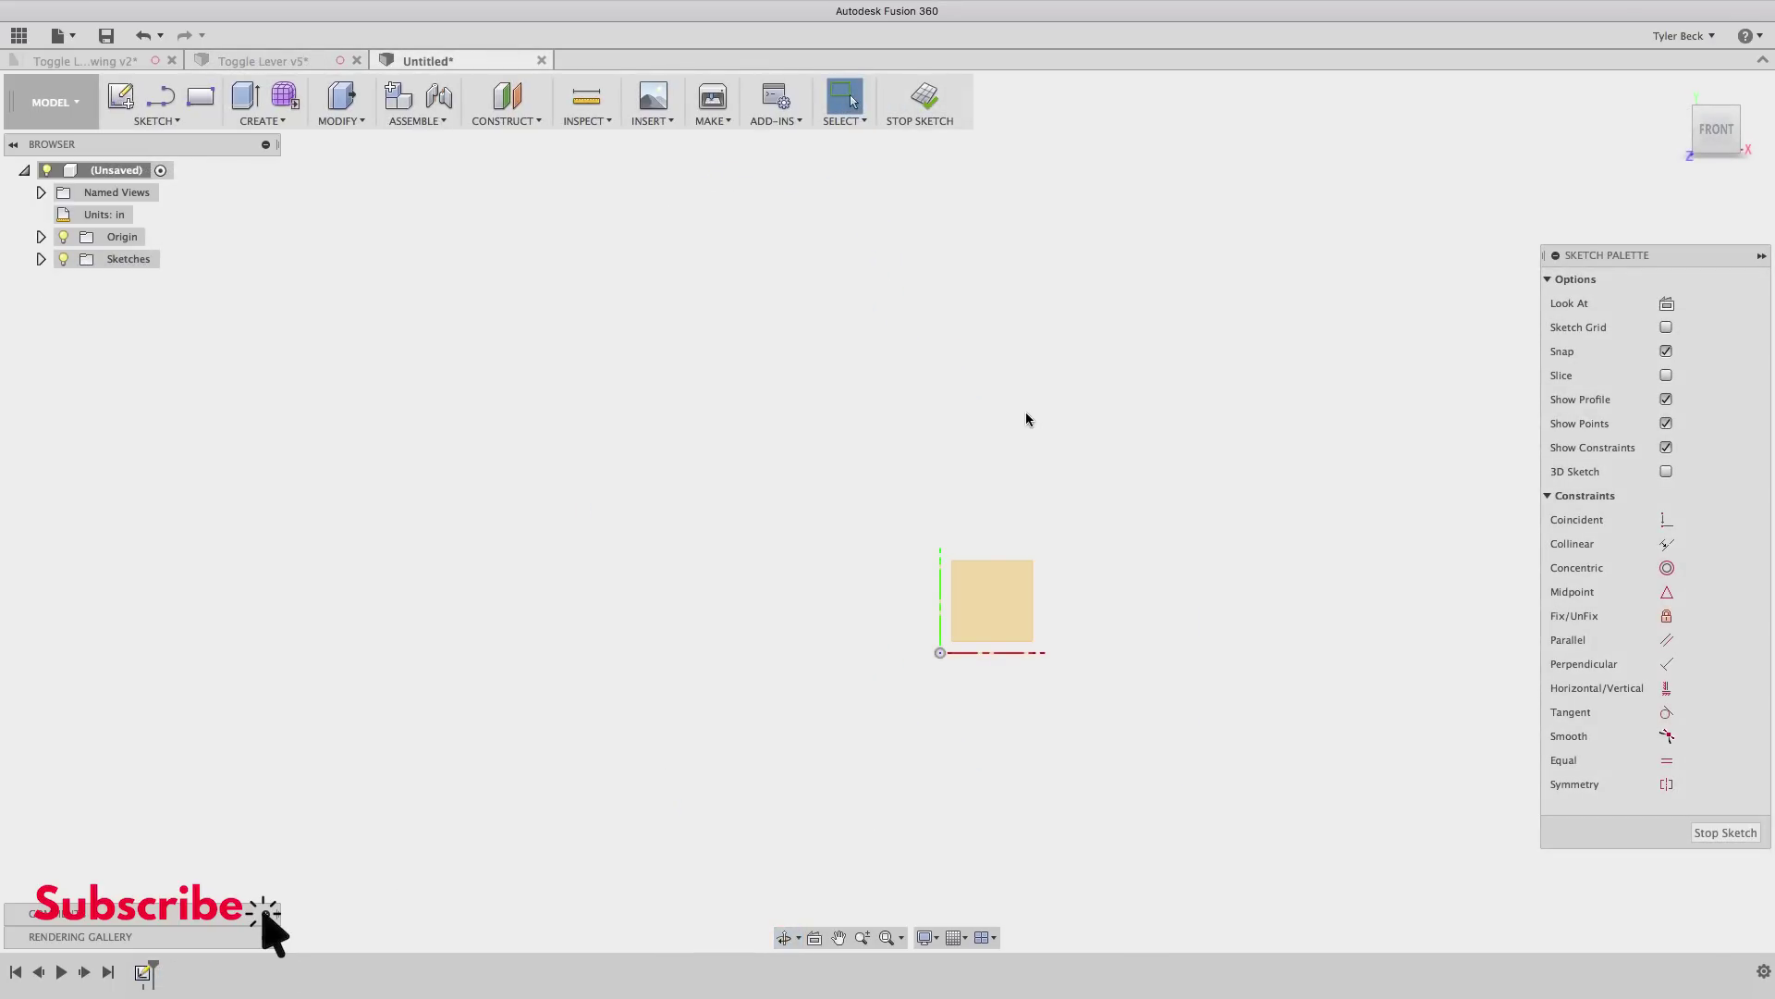
- Sketch a closed lever profile from the origin: side line about 2.2 in, tangent top arc, concave arc, end line about 0.92 in, base line about 2.22 in
{"action": "left_click", "coordinate": [115, 106]}
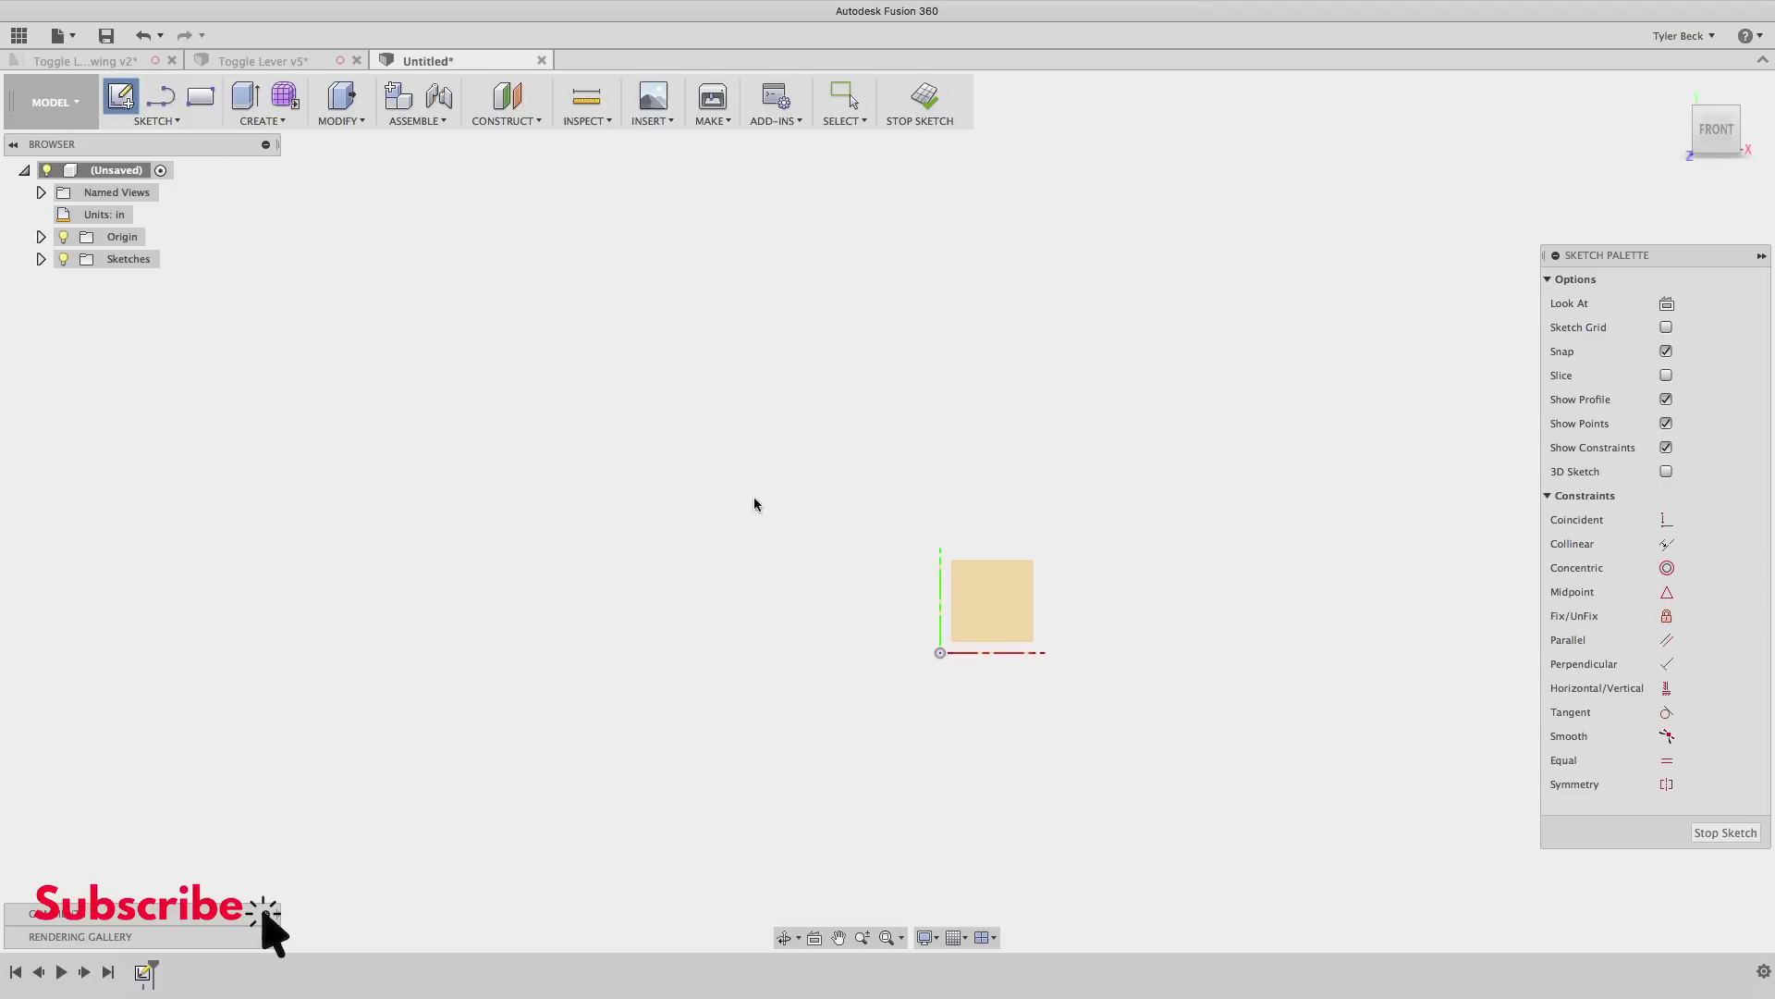
{"action": "key", "text": "s"}
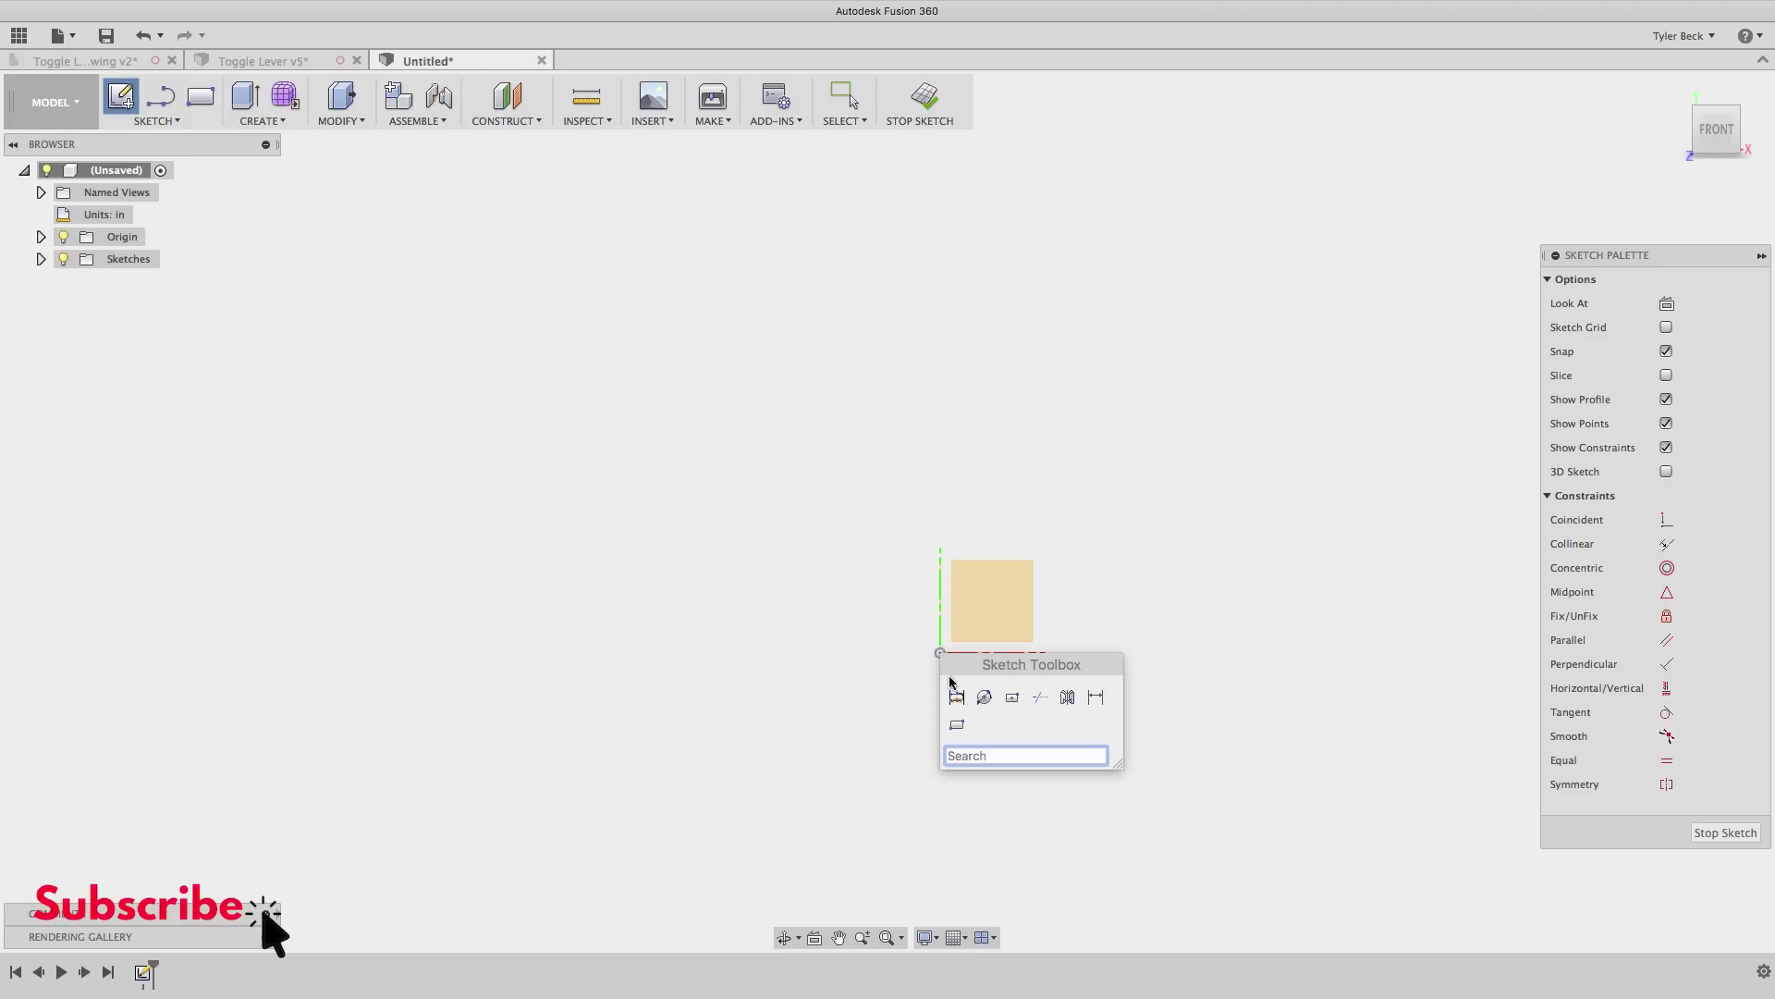
{"action": "left_click", "coordinate": [950, 686]}
{"action": "left_click", "coordinate": [941, 652]}
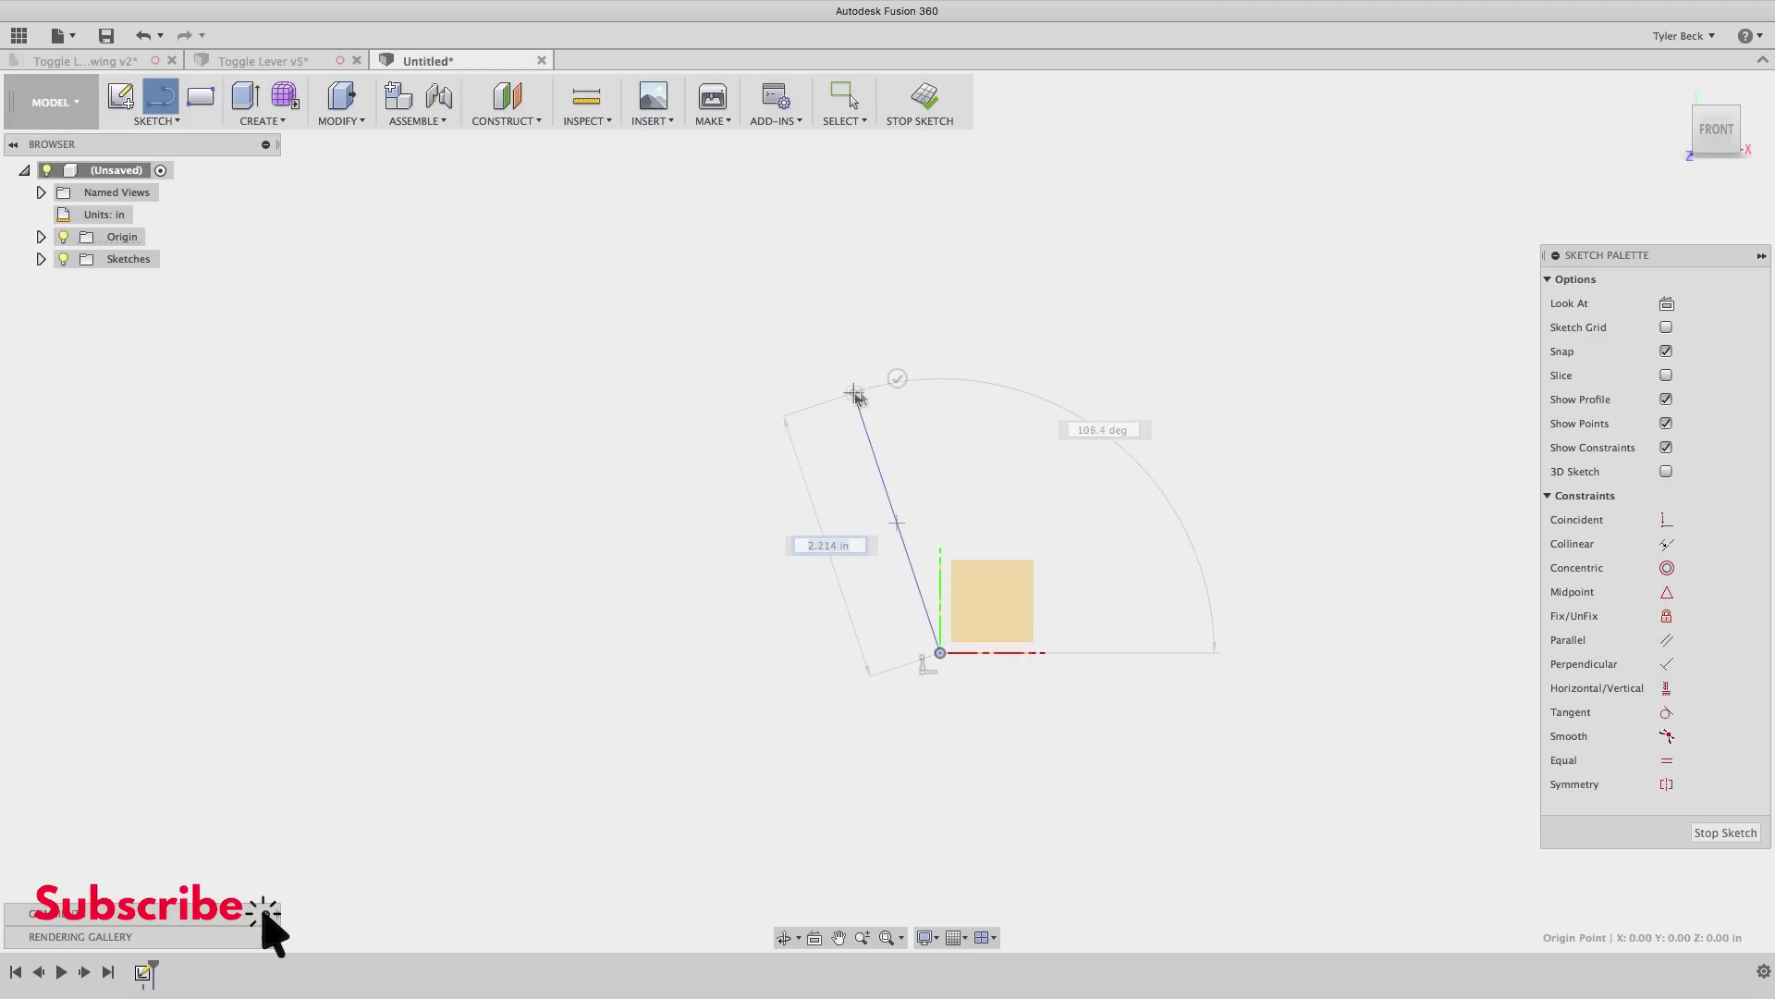
{"action": "left_click", "coordinate": [854, 394]}
{"action": "mouse_move", "coordinate": [854, 394]}
{"action": "left_mouse_down"}
{"action": "mouse_move", "coordinate": [879, 317]}
{"action": "mouse_move", "coordinate": [955, 286]}
{"action": "mouse_move", "coordinate": [1187, 503]}
{"action": "left_mouse_up"}
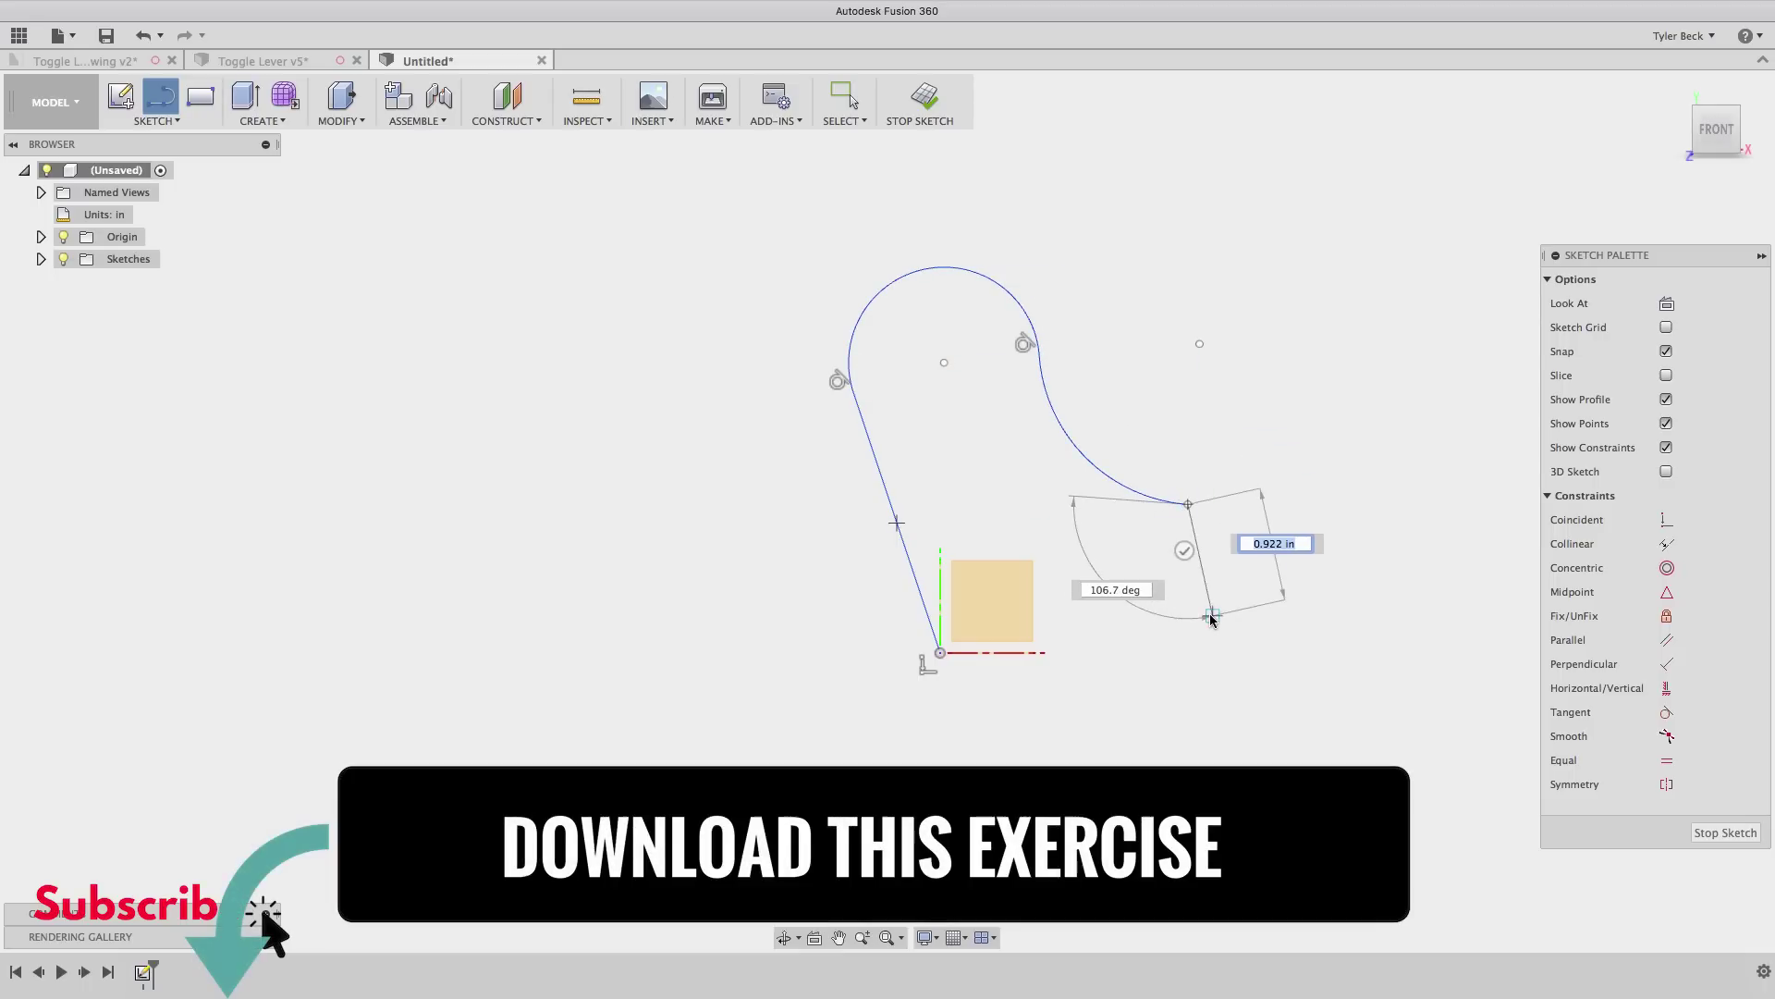
{"action": "left_click", "coordinate": [1211, 616]}
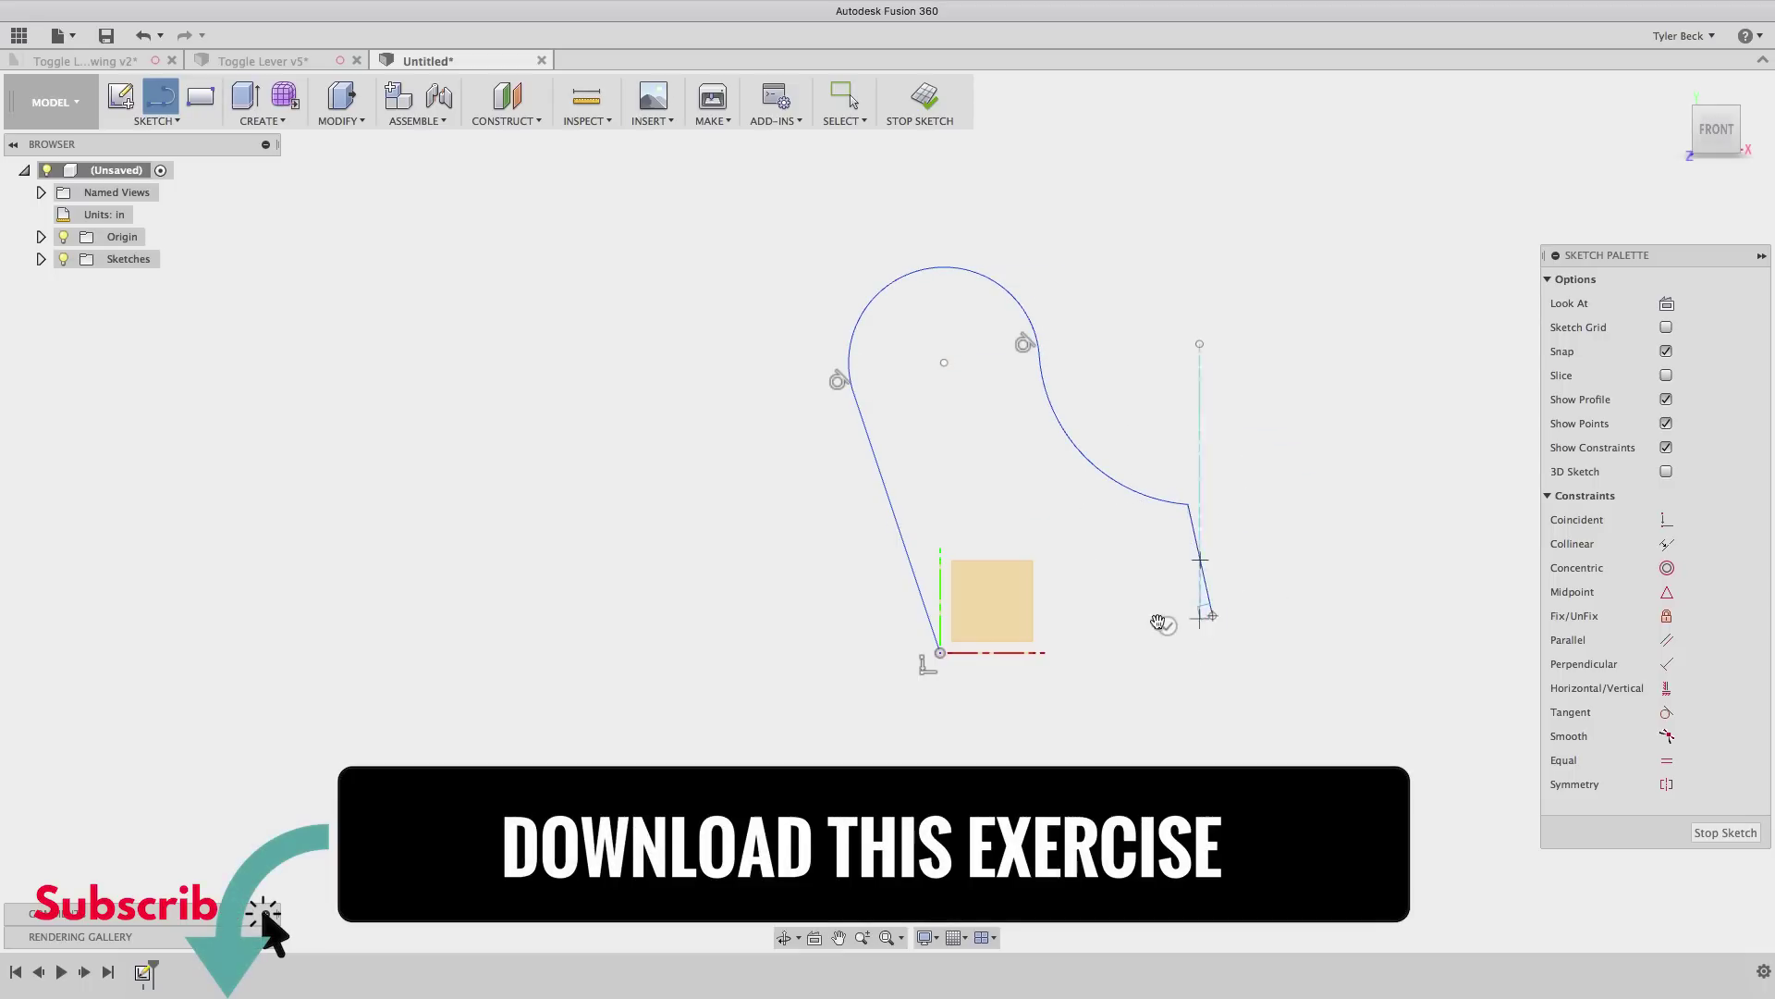
{"action": "left_click", "coordinate": [941, 651]}
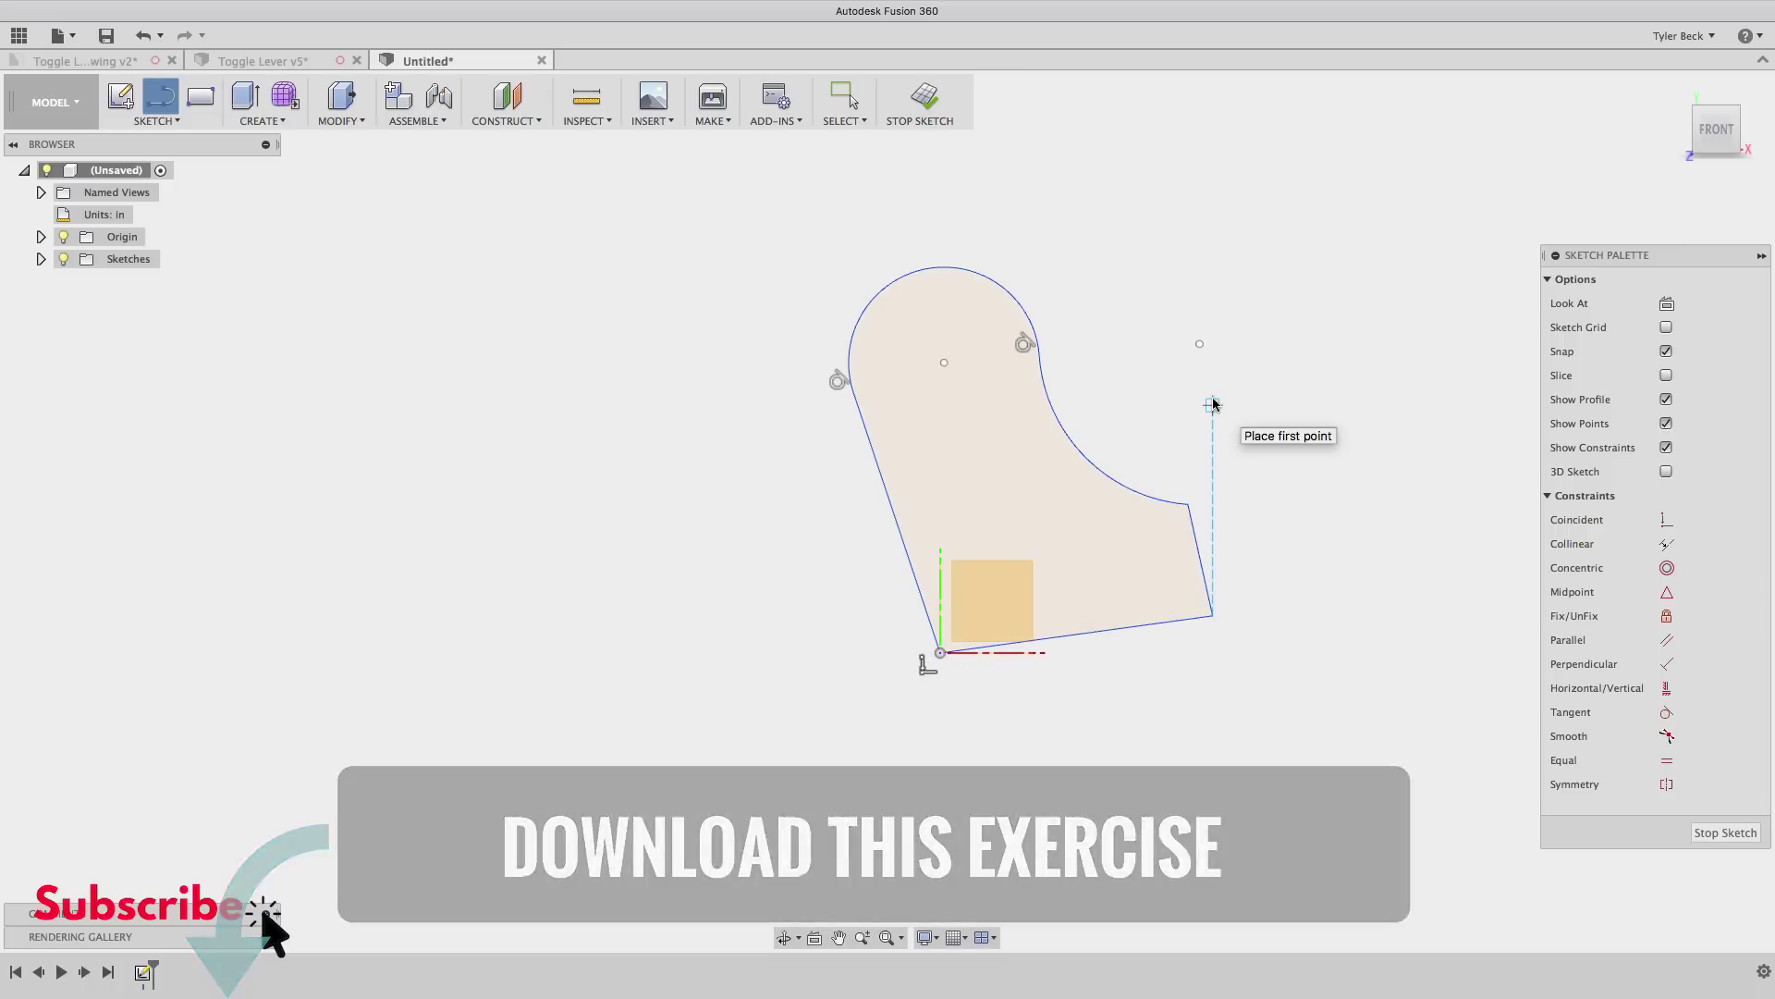
{"action": "key", "text": "Escape"}
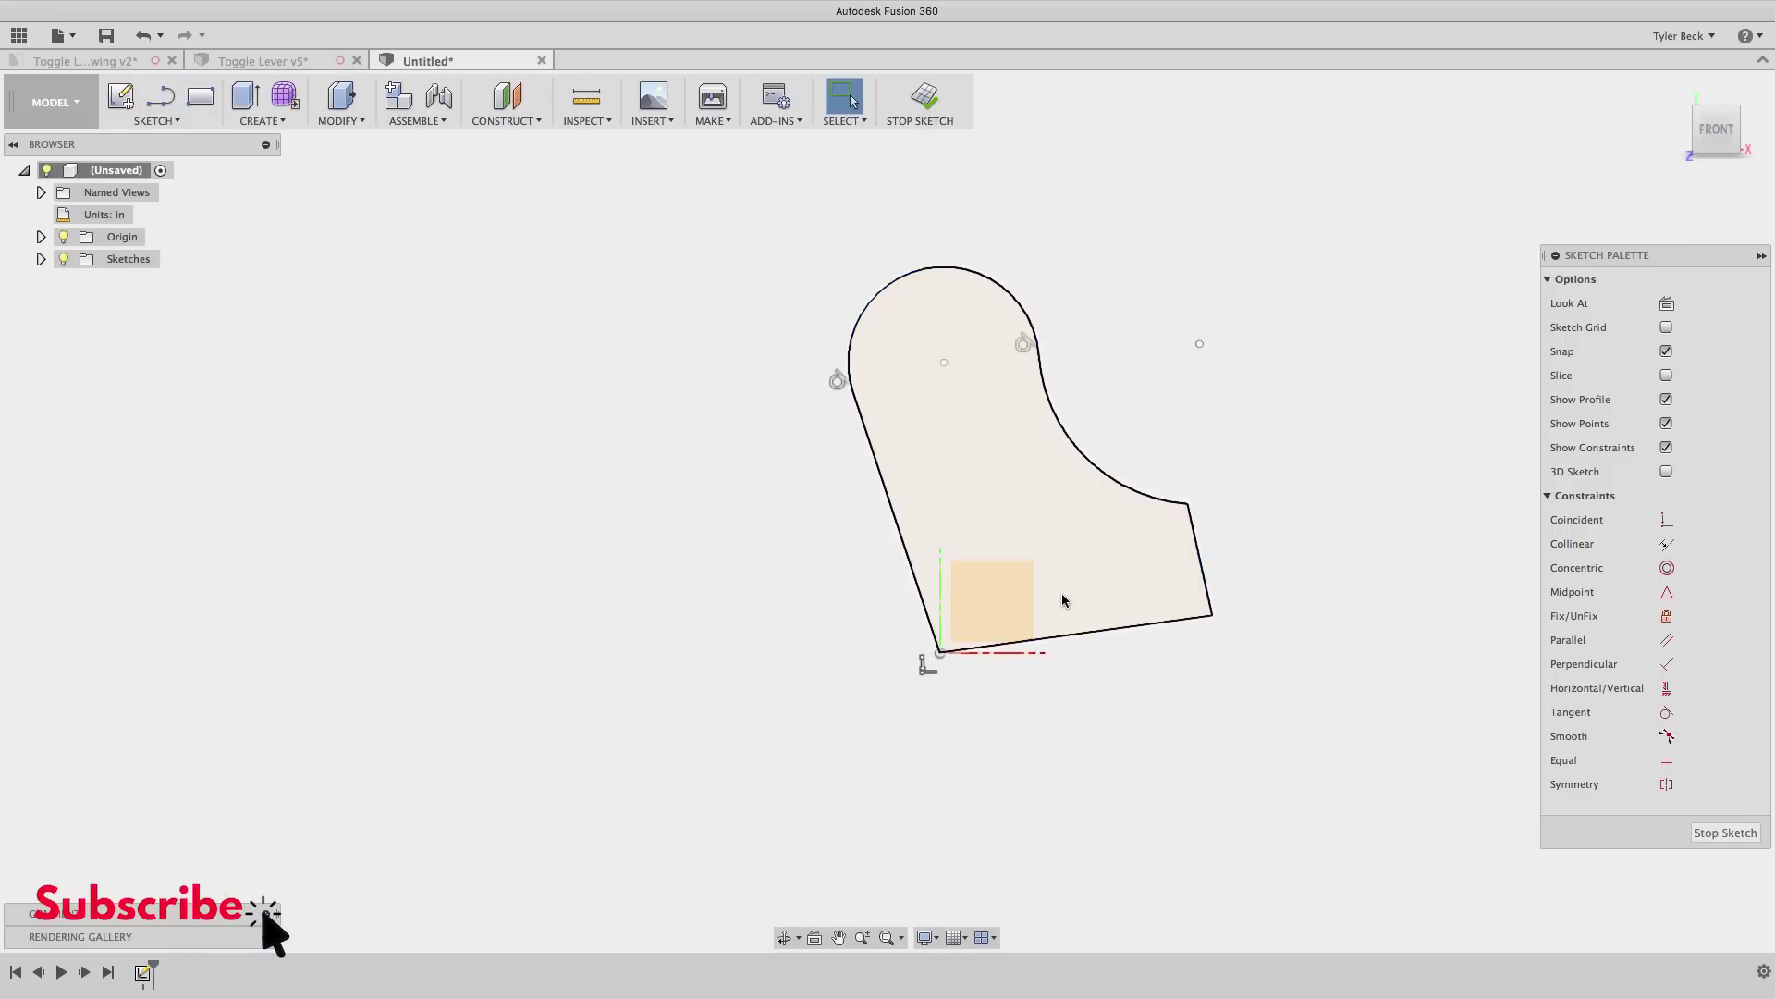
- Draw a circle about 0.9 in across at the top arc's centre and another about 0.63 in across near the profile's lower corner
{"action": "scroll", "coordinate": [1062, 598], "scroll_direction": "up", "scroll_amount": 2}
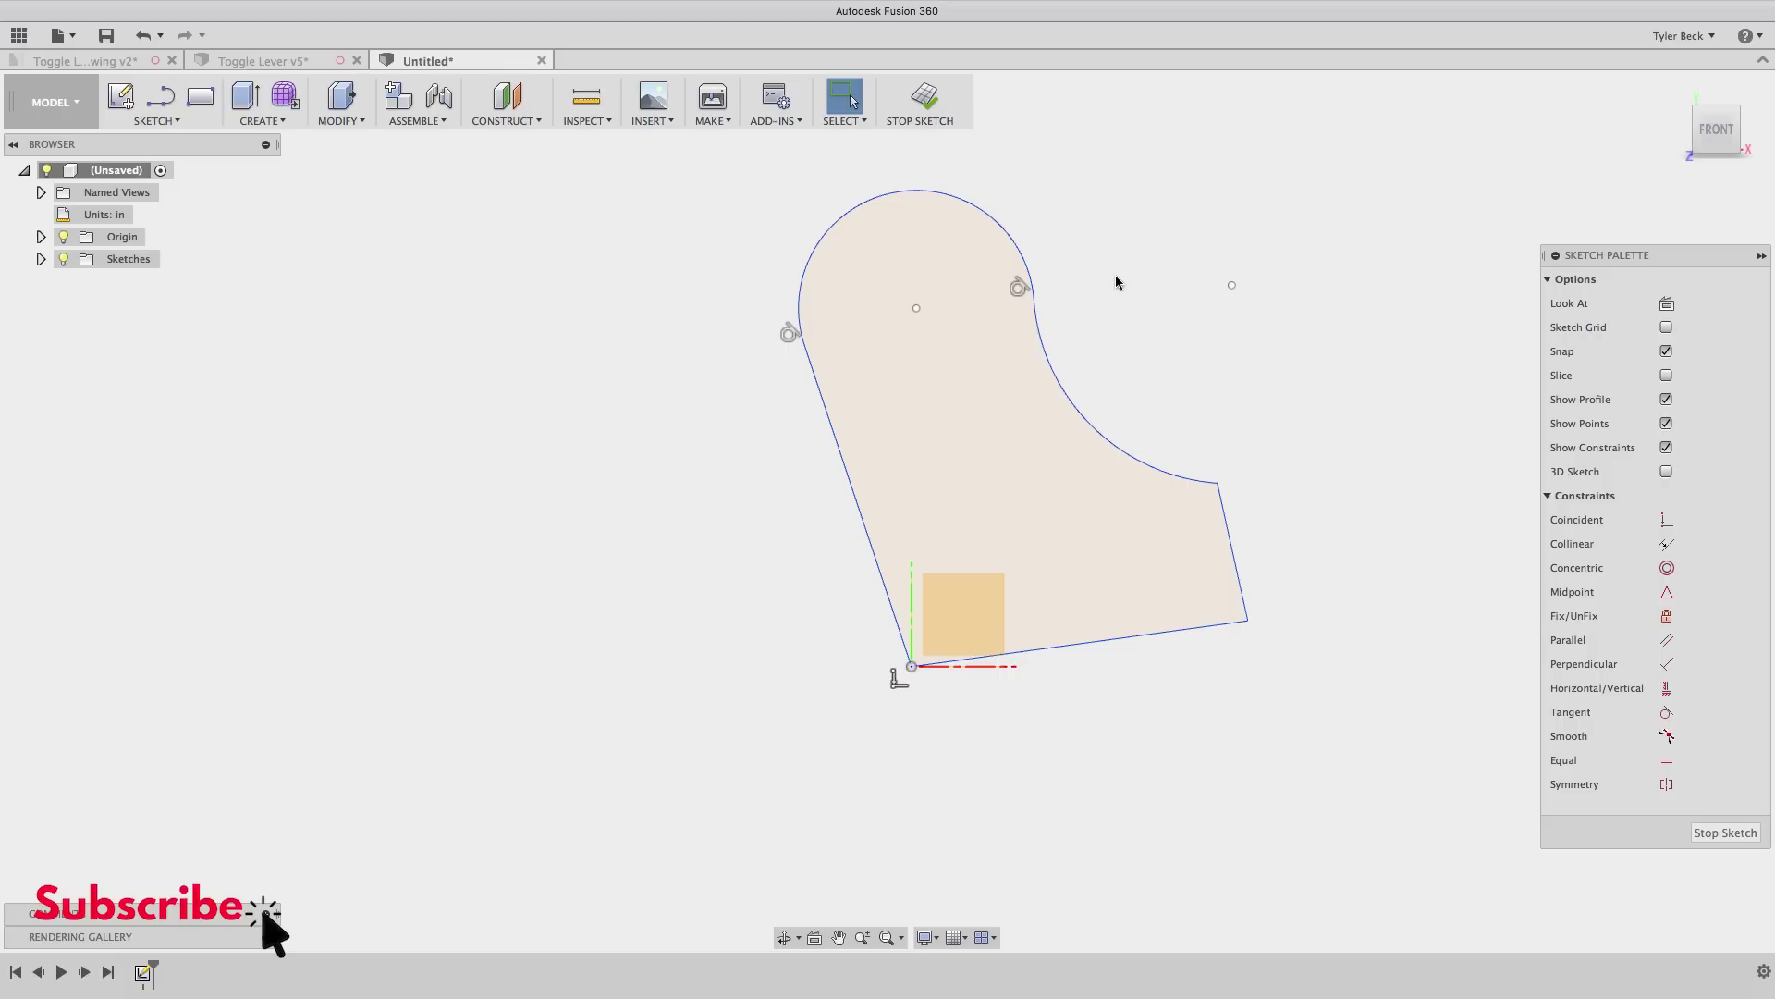
{"action": "key", "text": "s"}
{"action": "left_click", "coordinate": [1137, 309]}
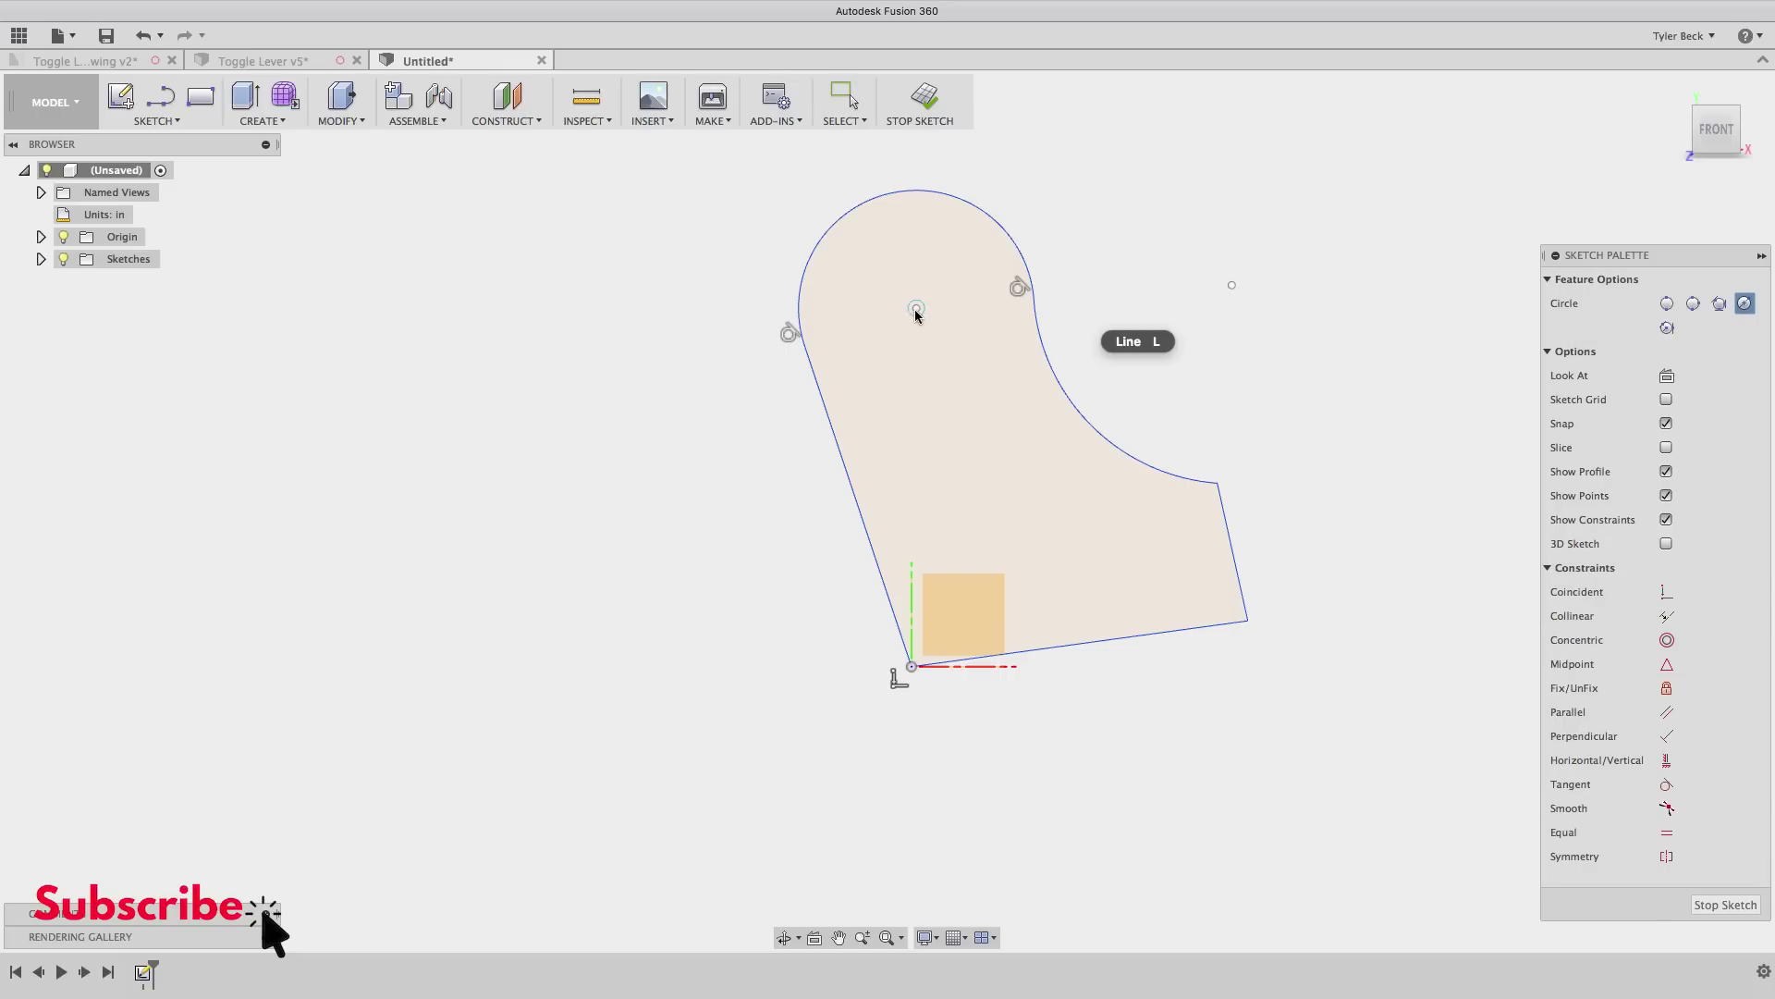
{"action": "left_click", "coordinate": [916, 308]}
{"action": "left_click", "coordinate": [937, 373]}
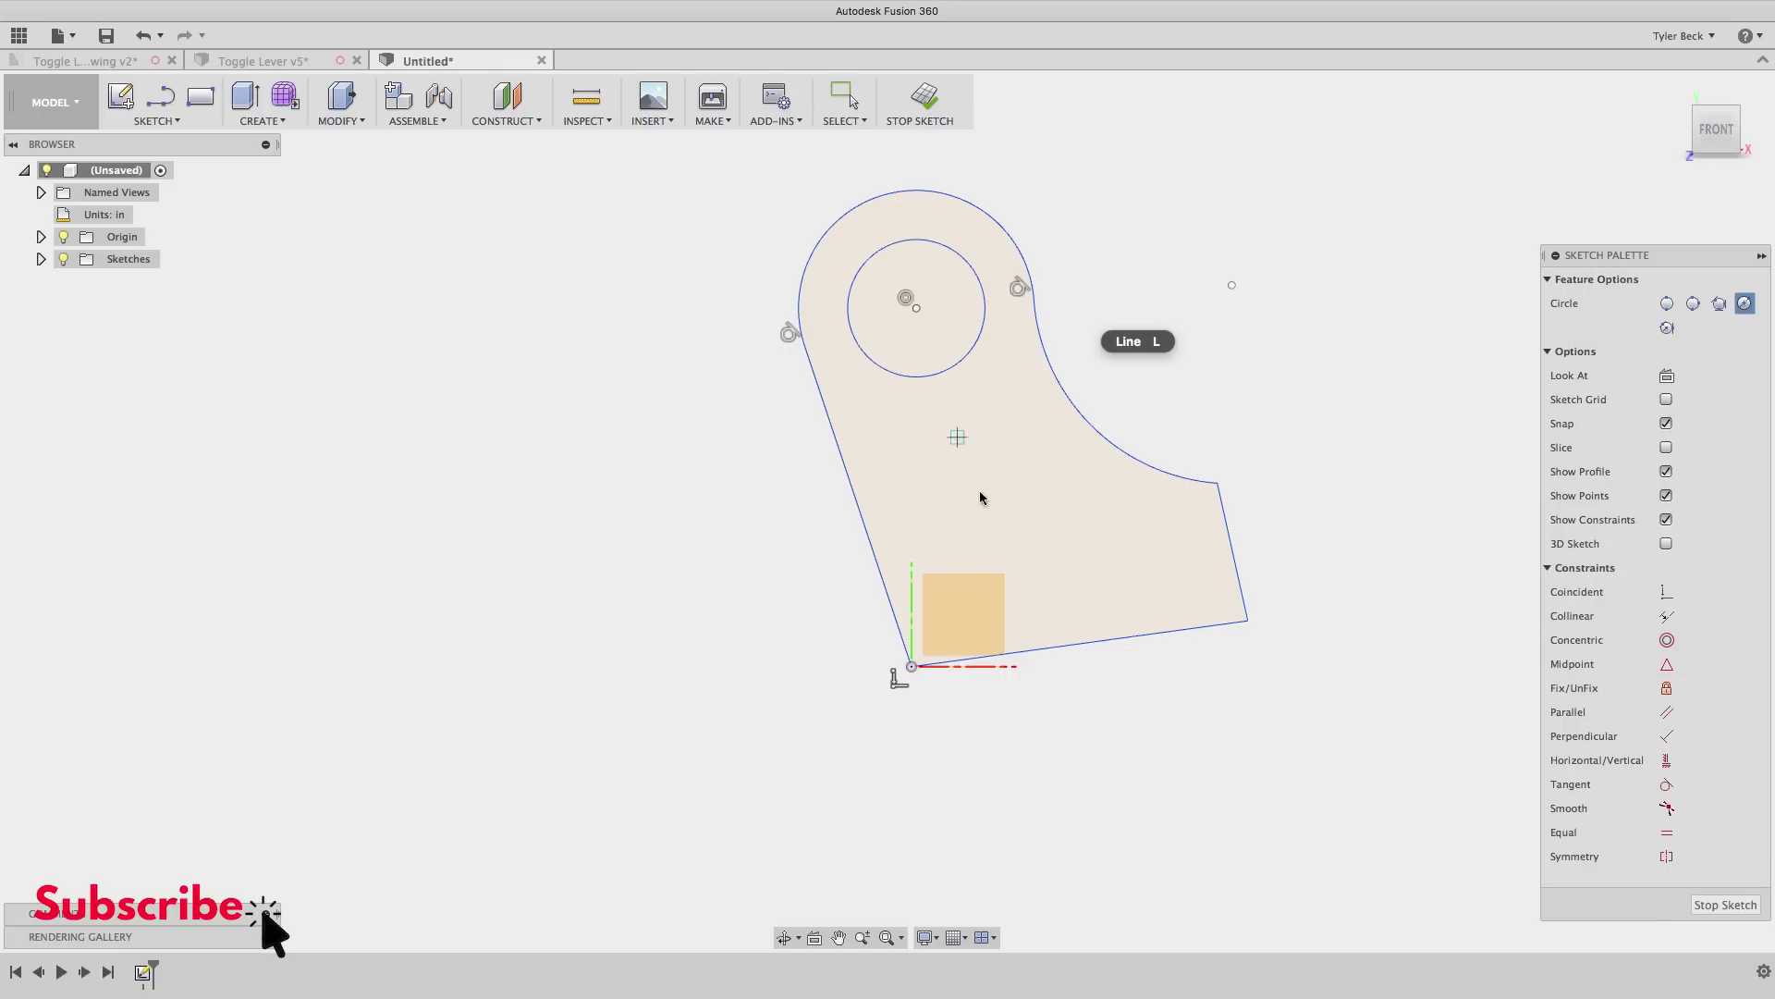
{"action": "left_click", "coordinate": [972, 559]}
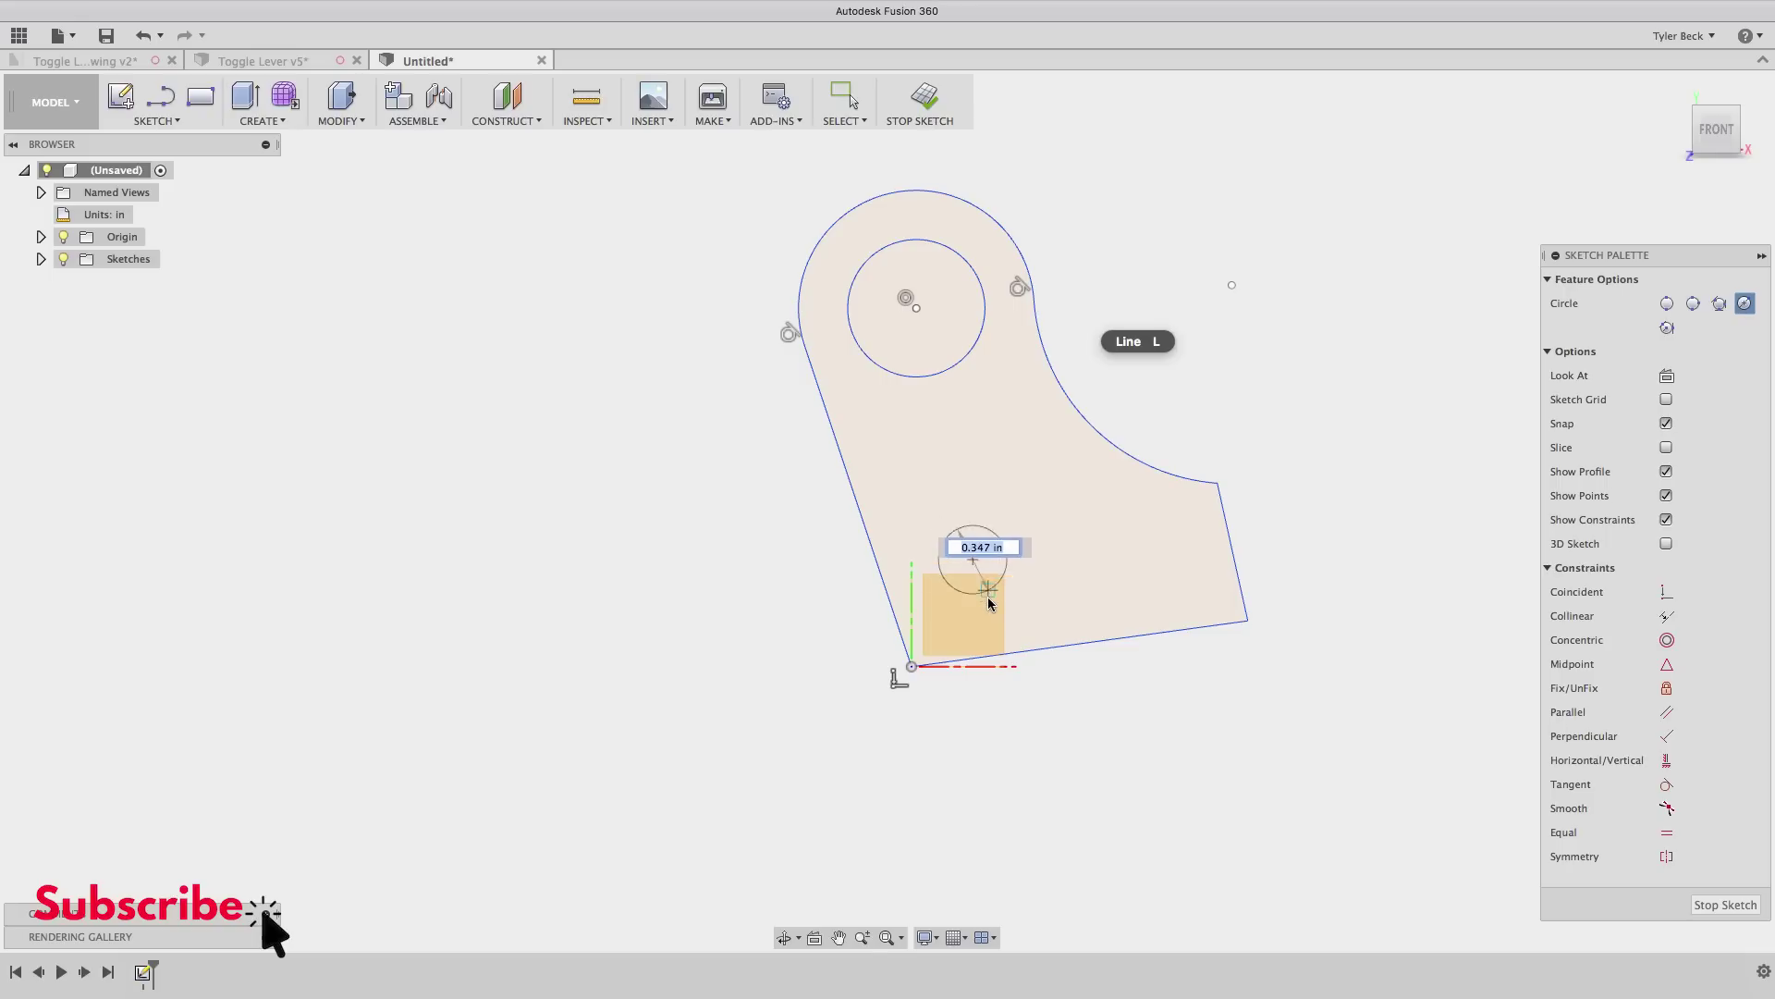
{"action": "left_click", "coordinate": [964, 608]}
{"action": "key", "text": "Escape"}
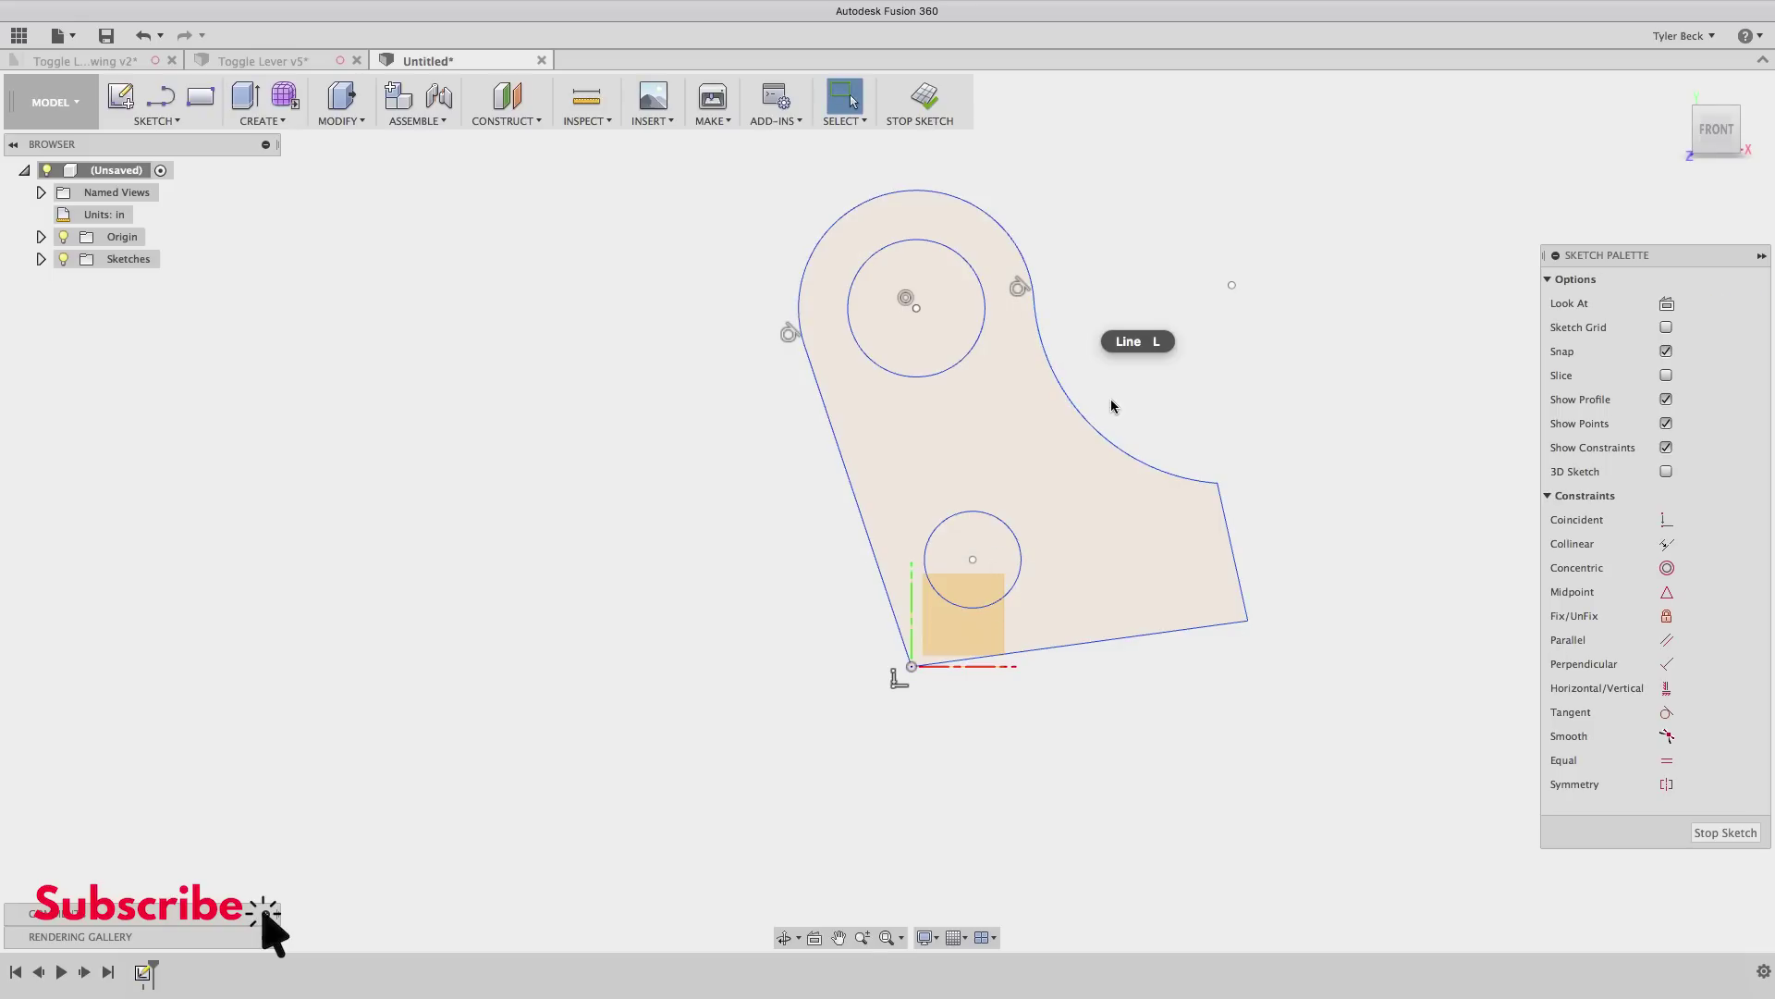
- Dimension the lower circle with a diameter of 0.90 in
{"action": "key", "text": "s"}
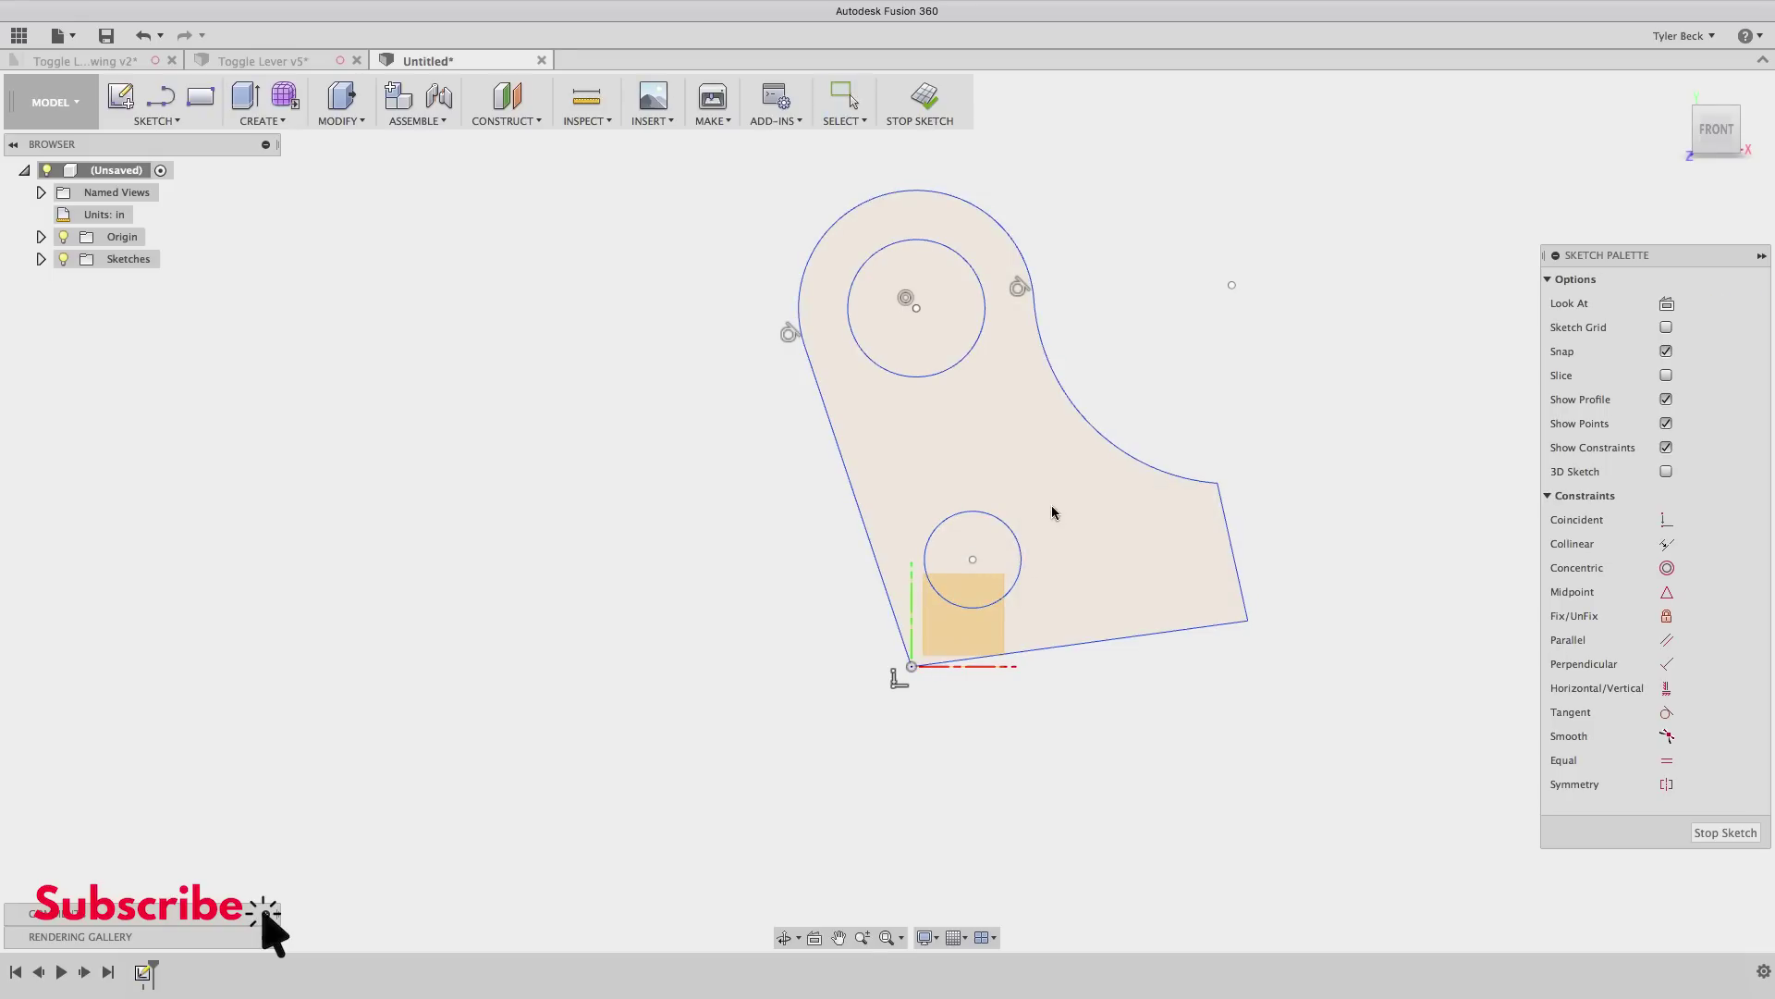
{"action": "left_click", "coordinate": [988, 519]}
{"action": "left_click", "coordinate": [1017, 481]}
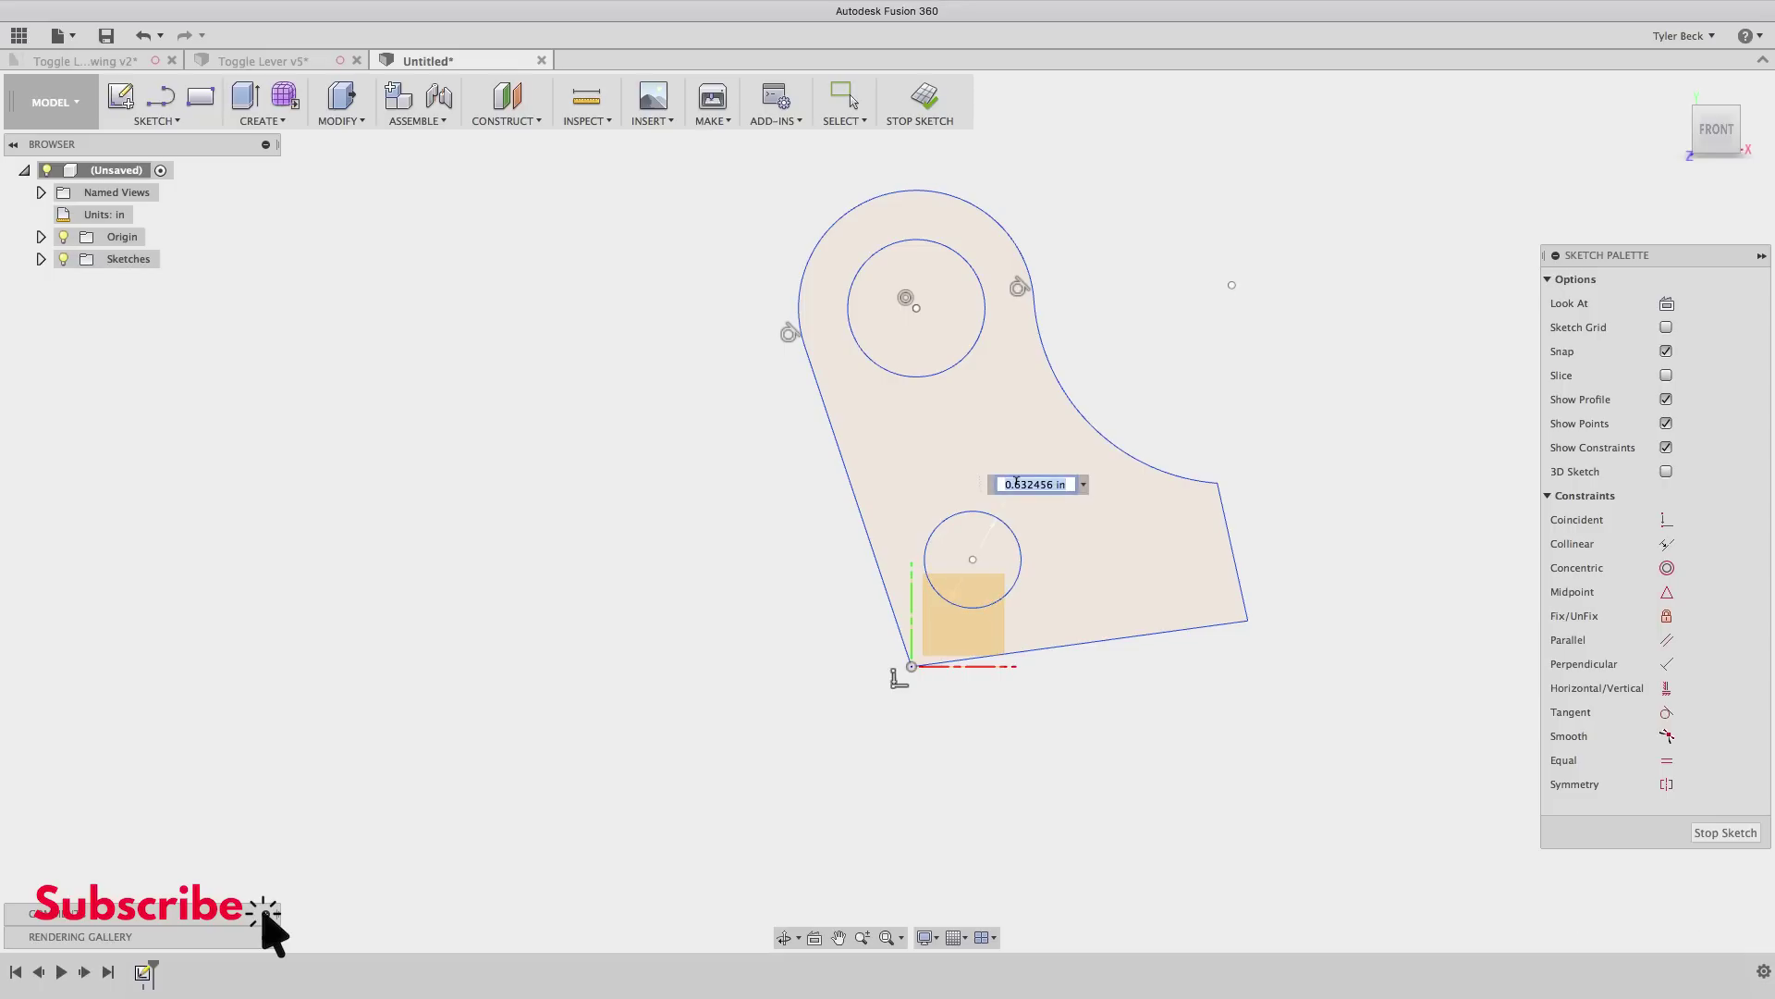
{"action": "key", "text": "Return"}
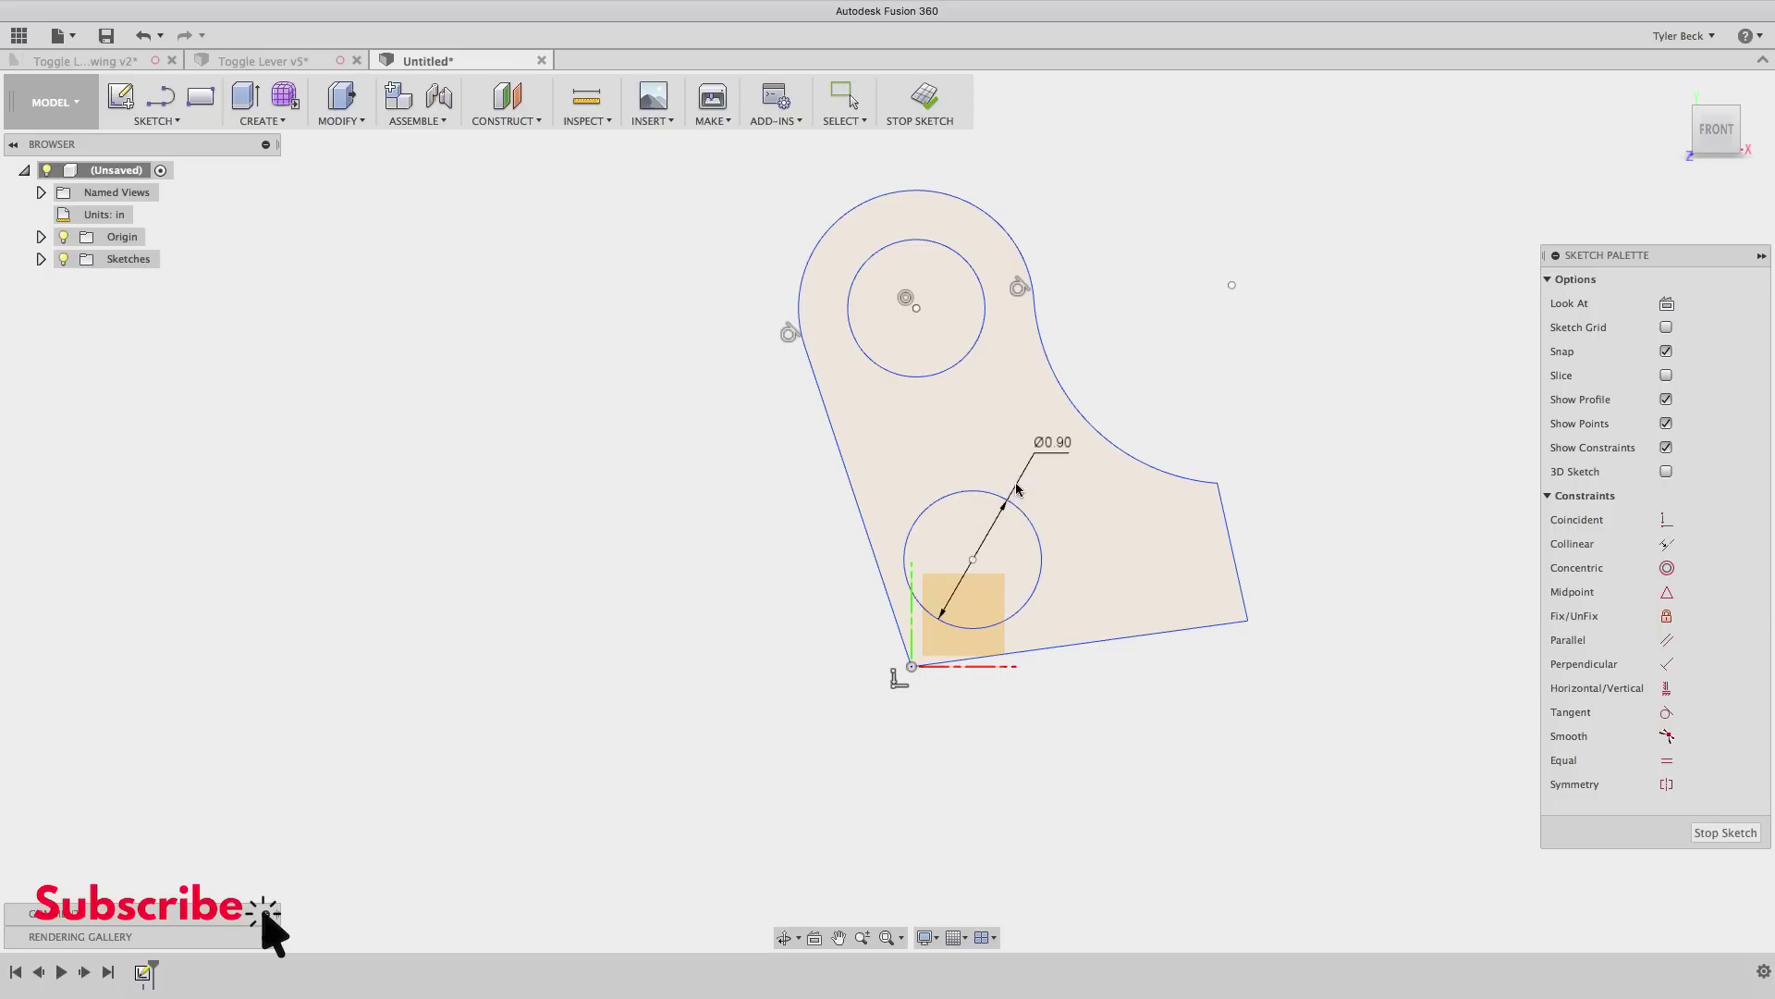
- Dimension the upper circle with a diameter of 0.5 in
{"action": "left_click", "coordinate": [969, 346]}
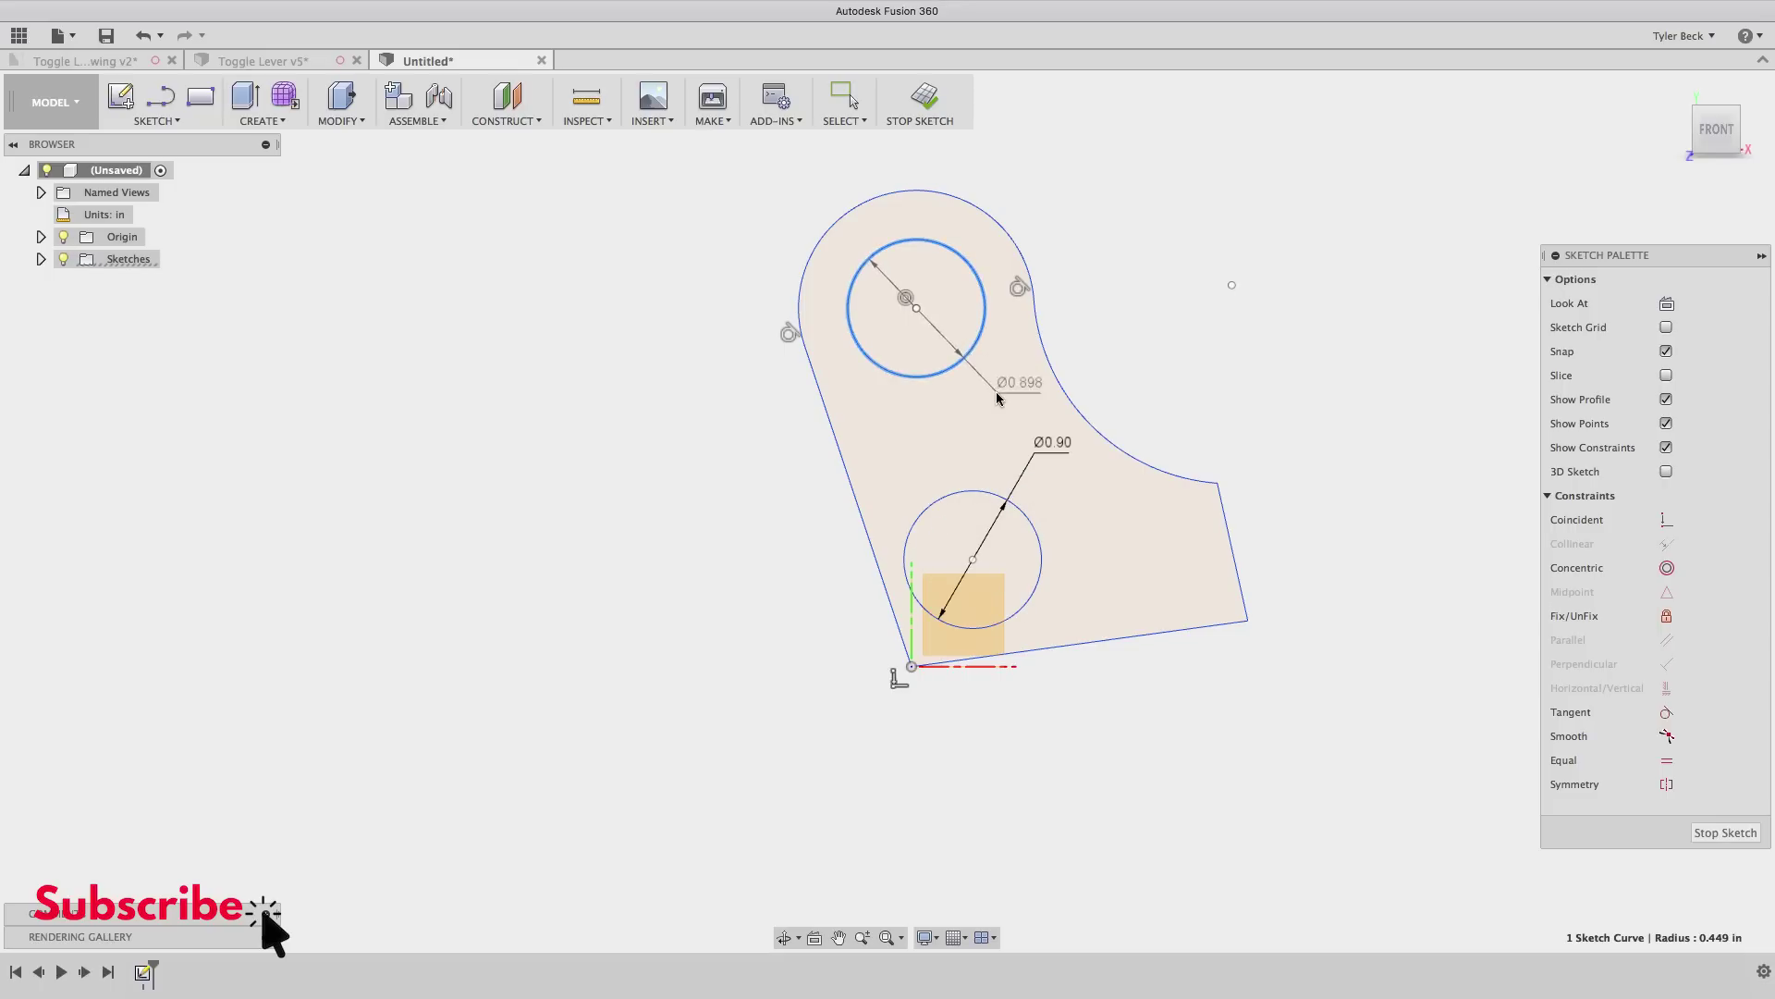
{"action": "left_click", "coordinate": [997, 391]}
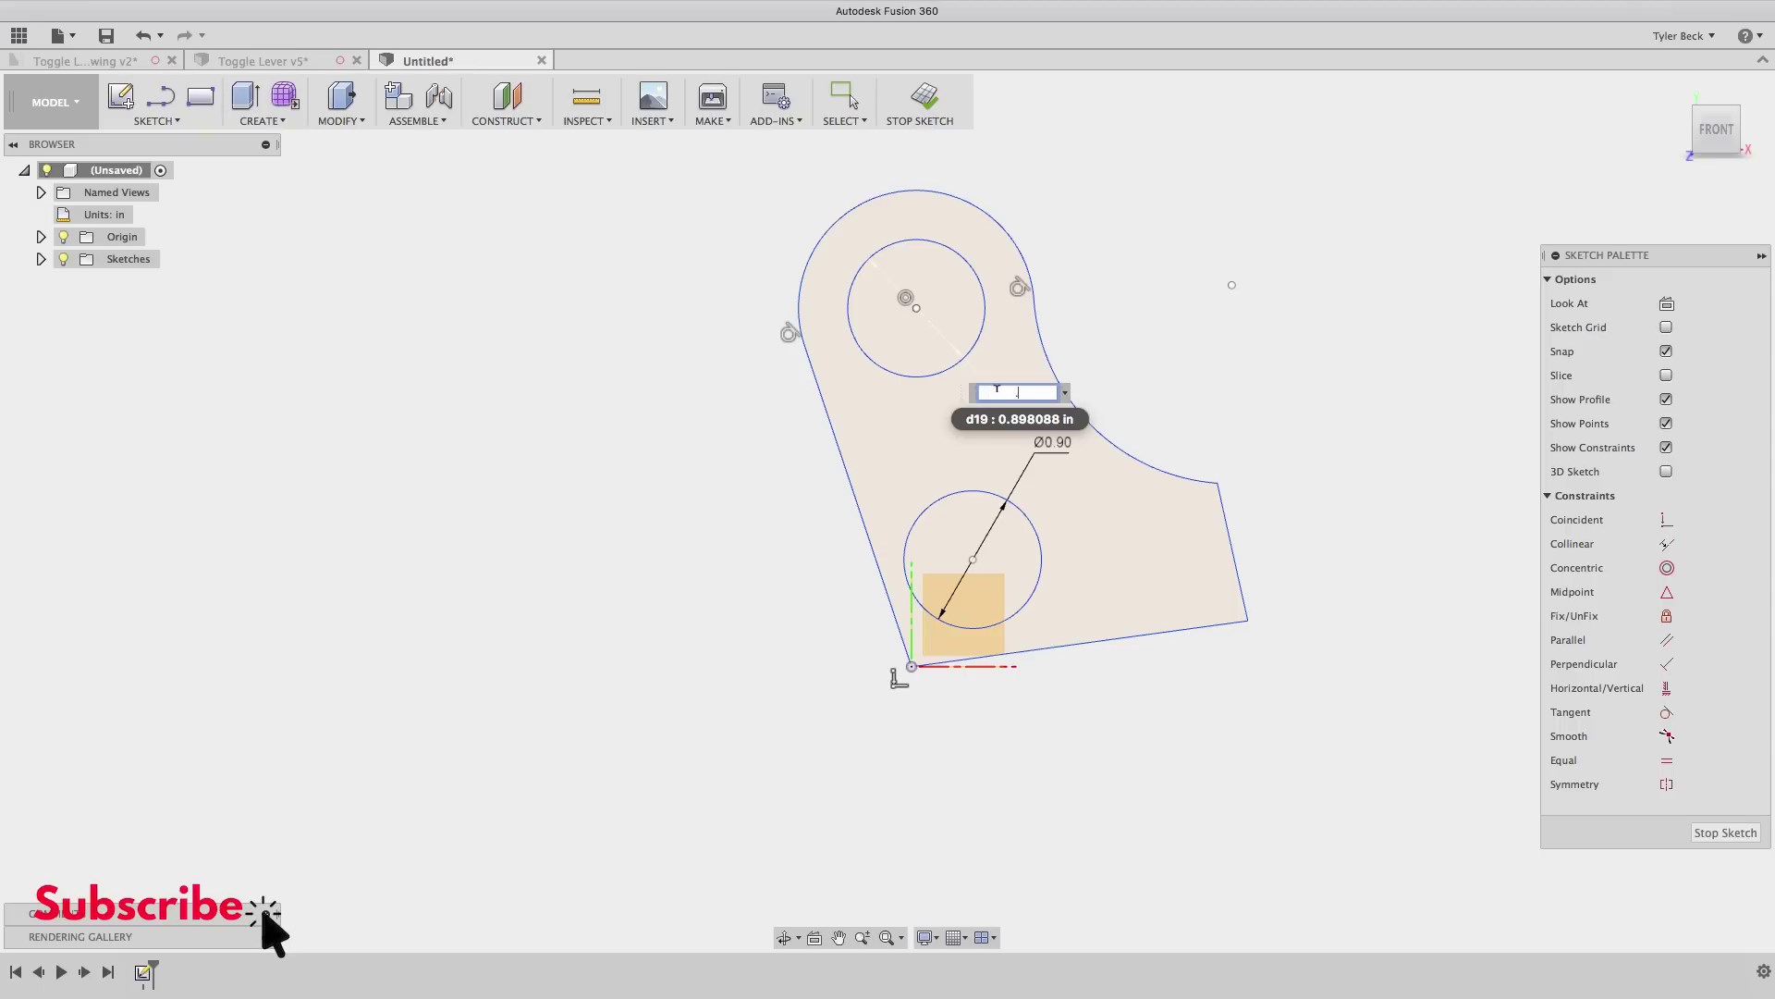
{"action": "type", "text": ".5"}
{"action": "key", "text": "Return"}
{"action": "key", "text": "Escape"}
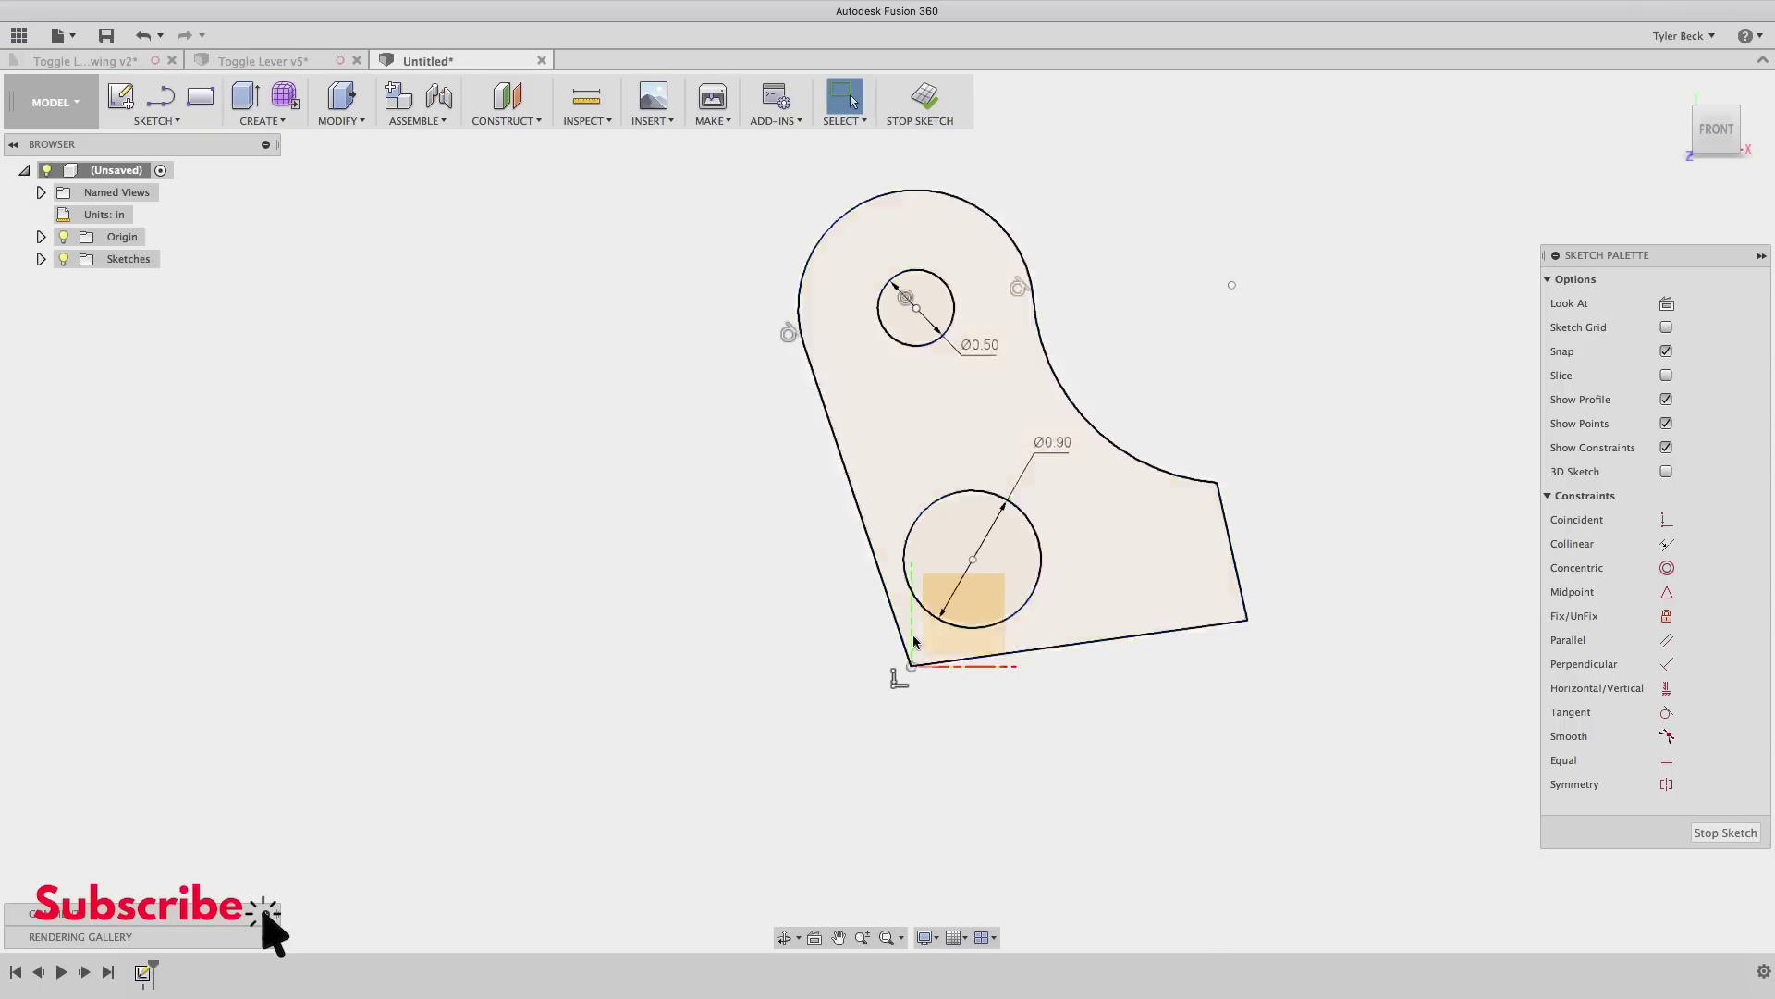
{"action": "left_click", "coordinate": [941, 338]}
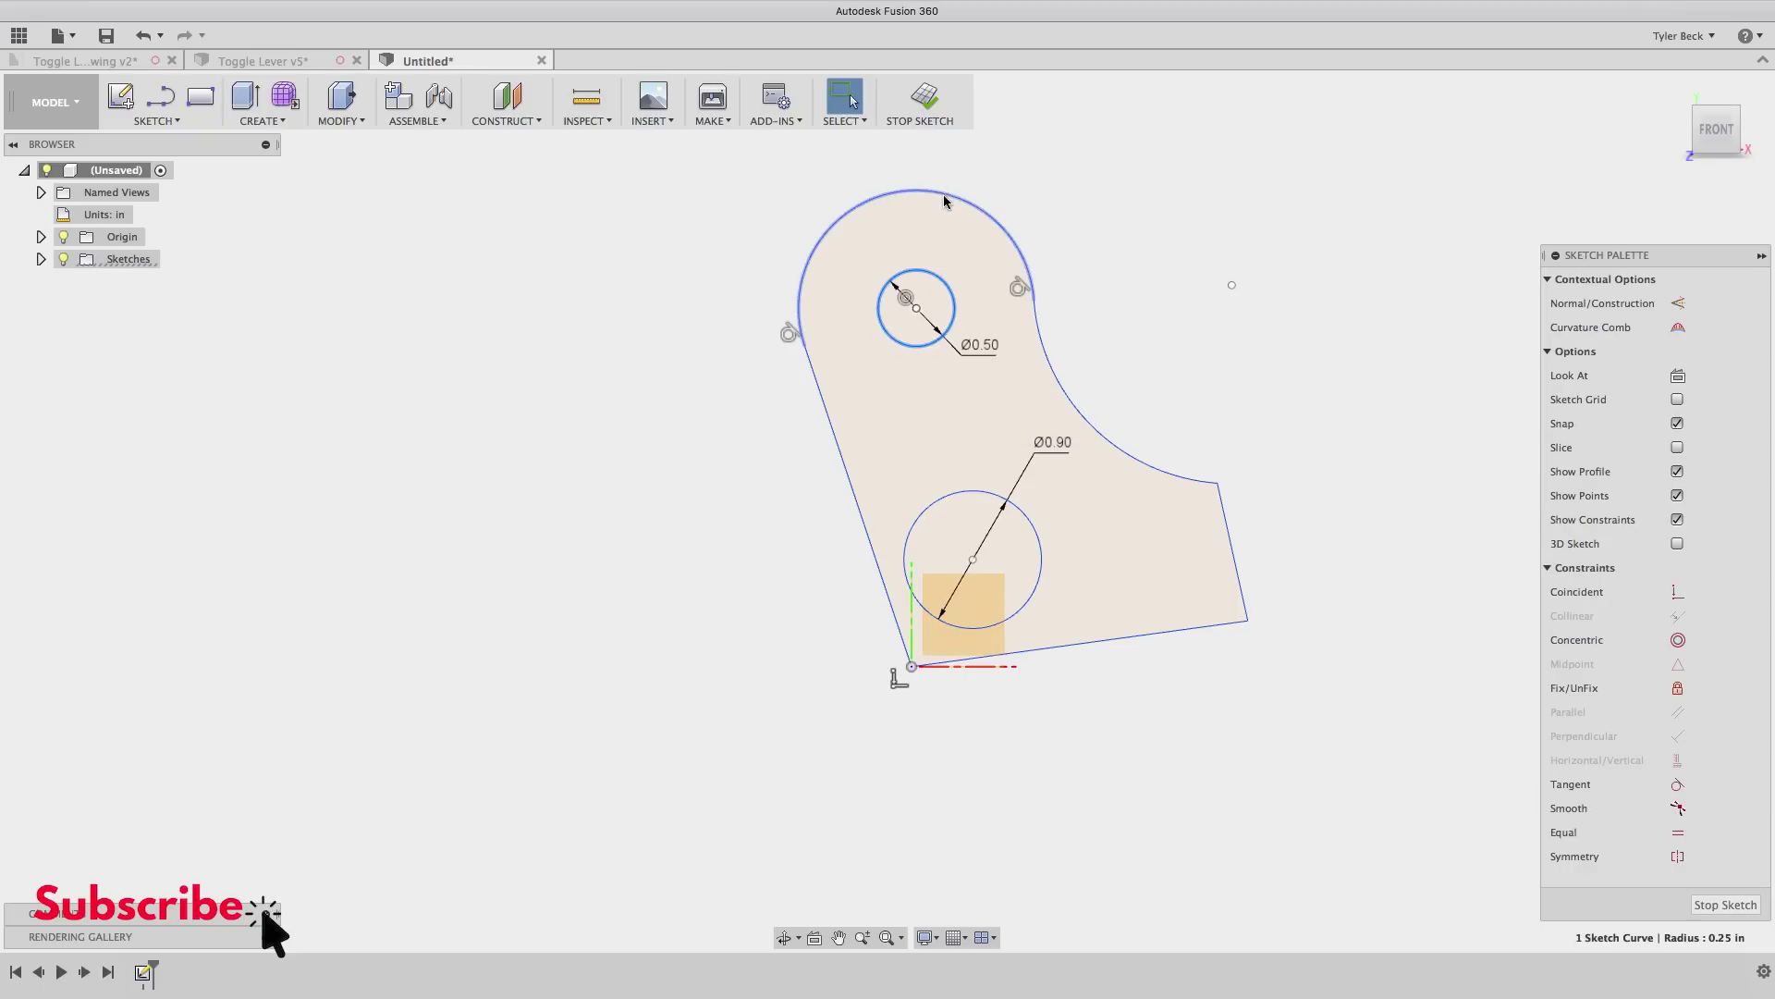
{"action": "left_click", "coordinate": [1190, 290]}
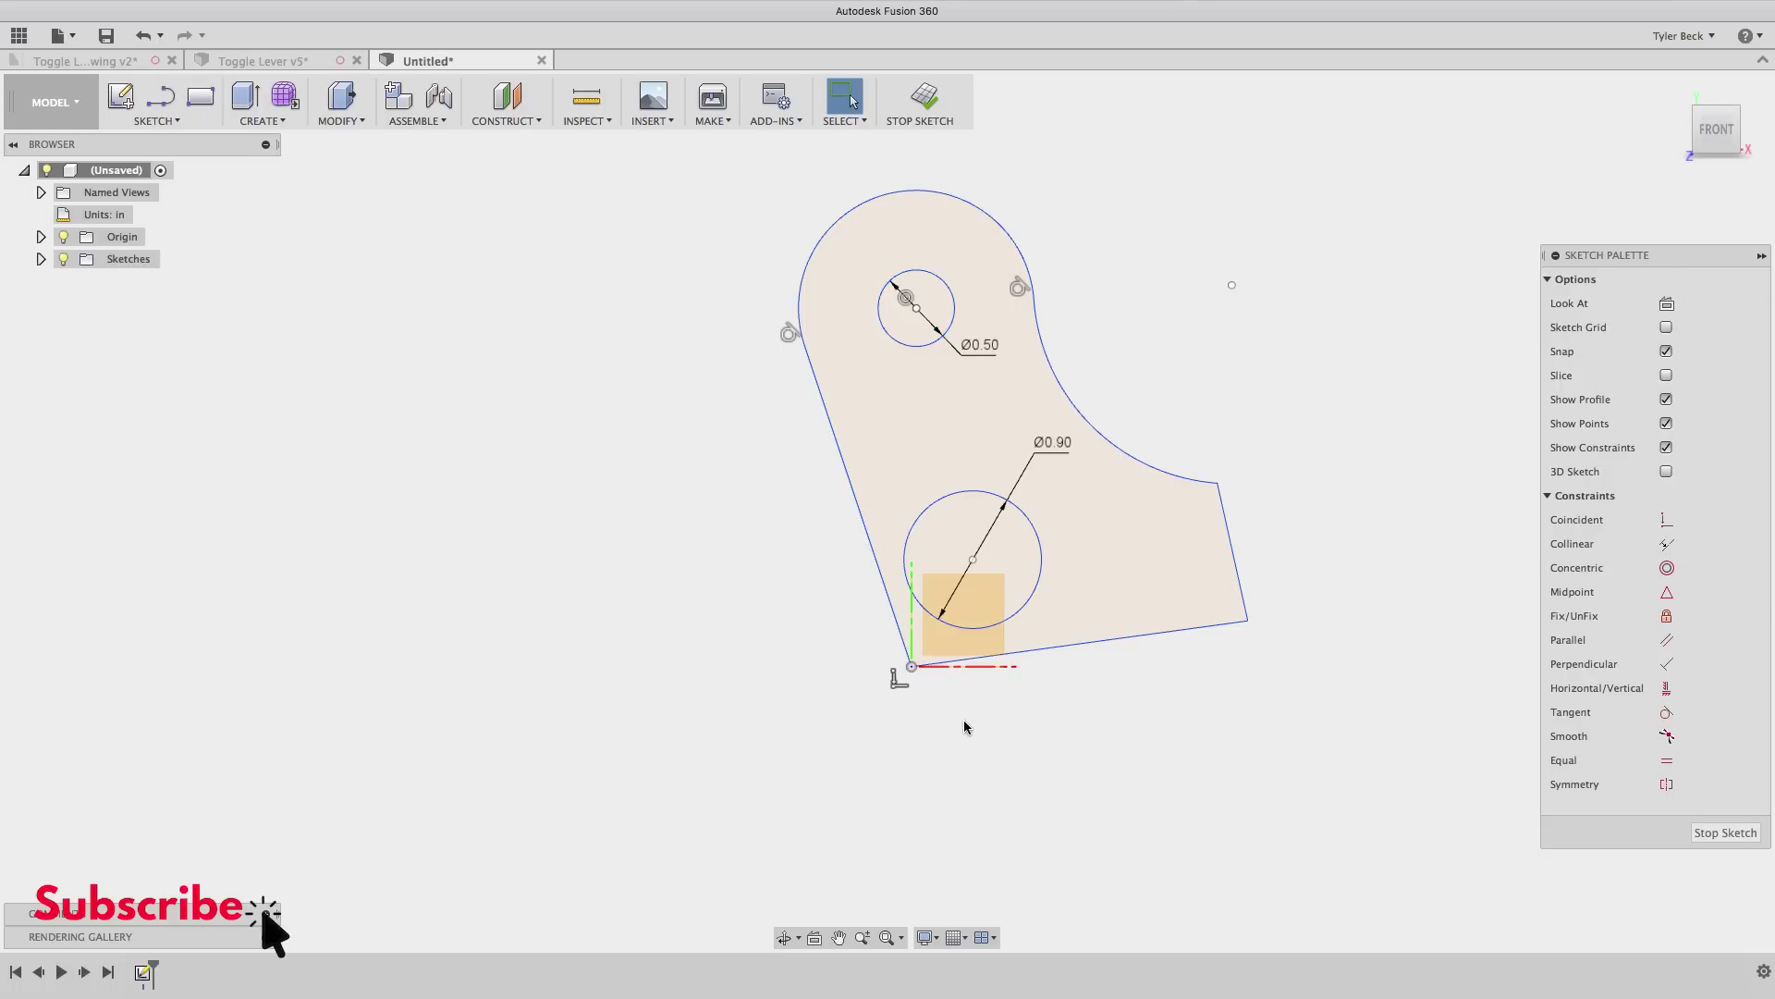
- Fillet the profile's corner at the origin, between the long side line and the base line, with a 0.9 in radius
{"action": "key", "text": "s"}
{"action": "type", "text": "fil"}
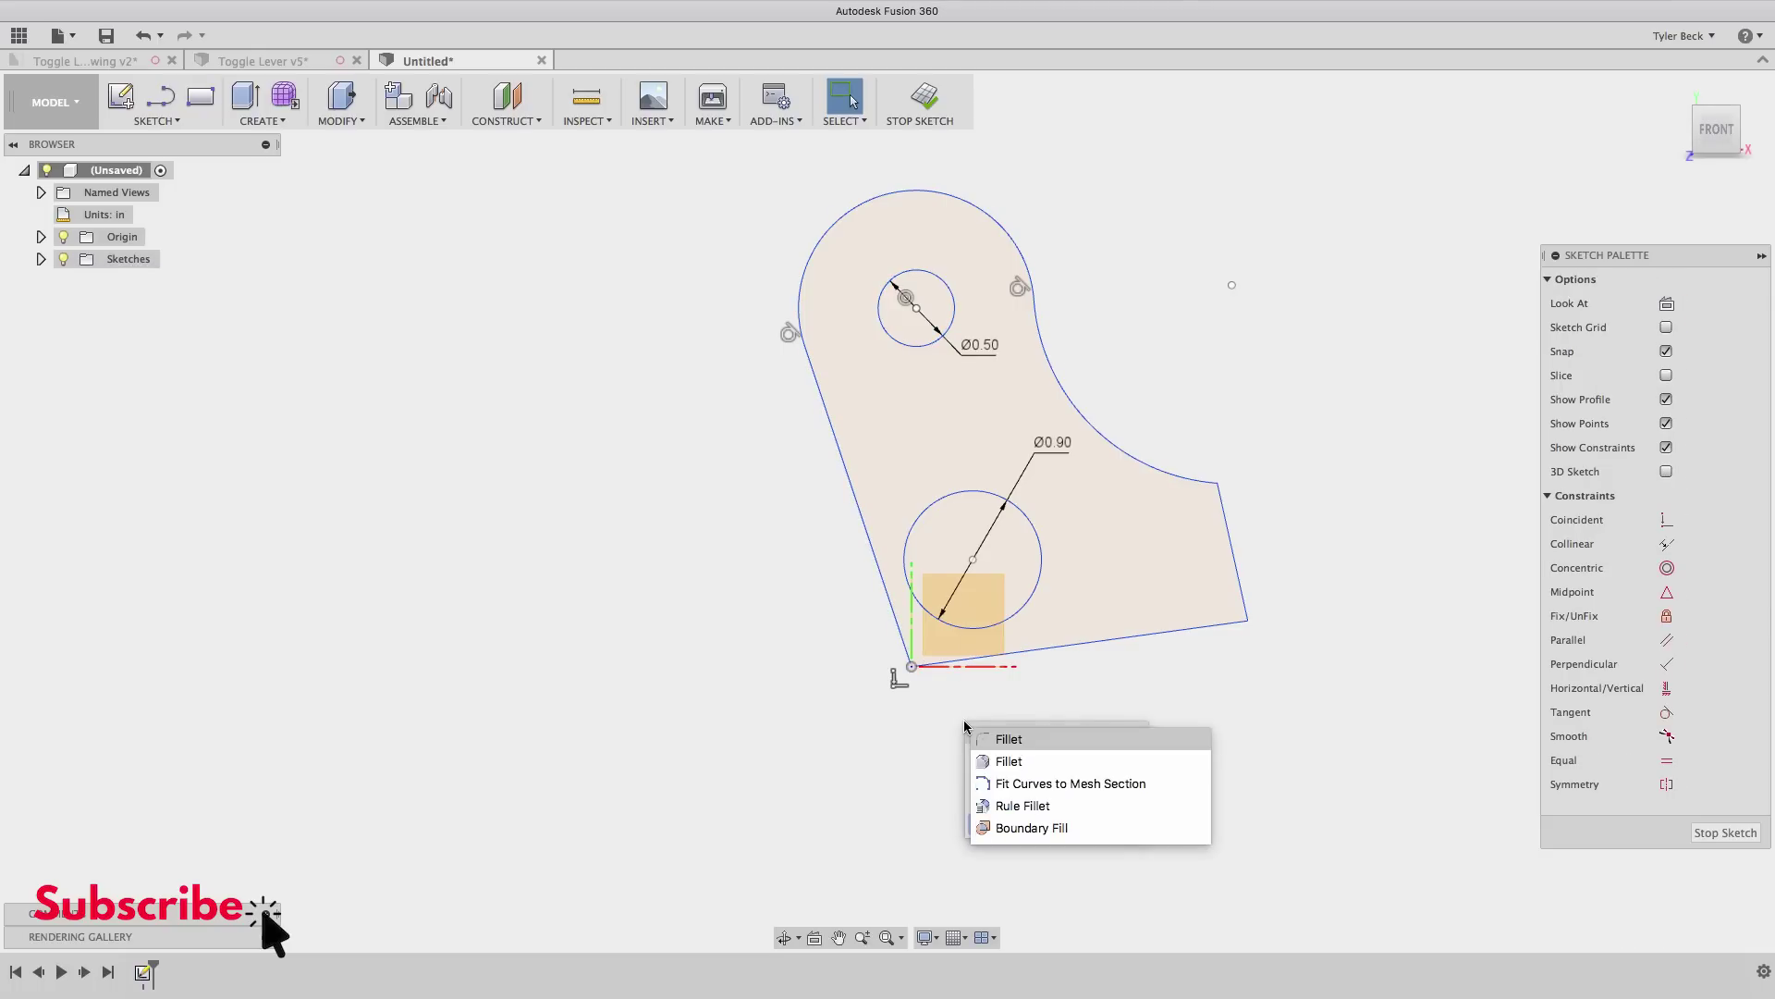
{"action": "key", "text": "Return"}
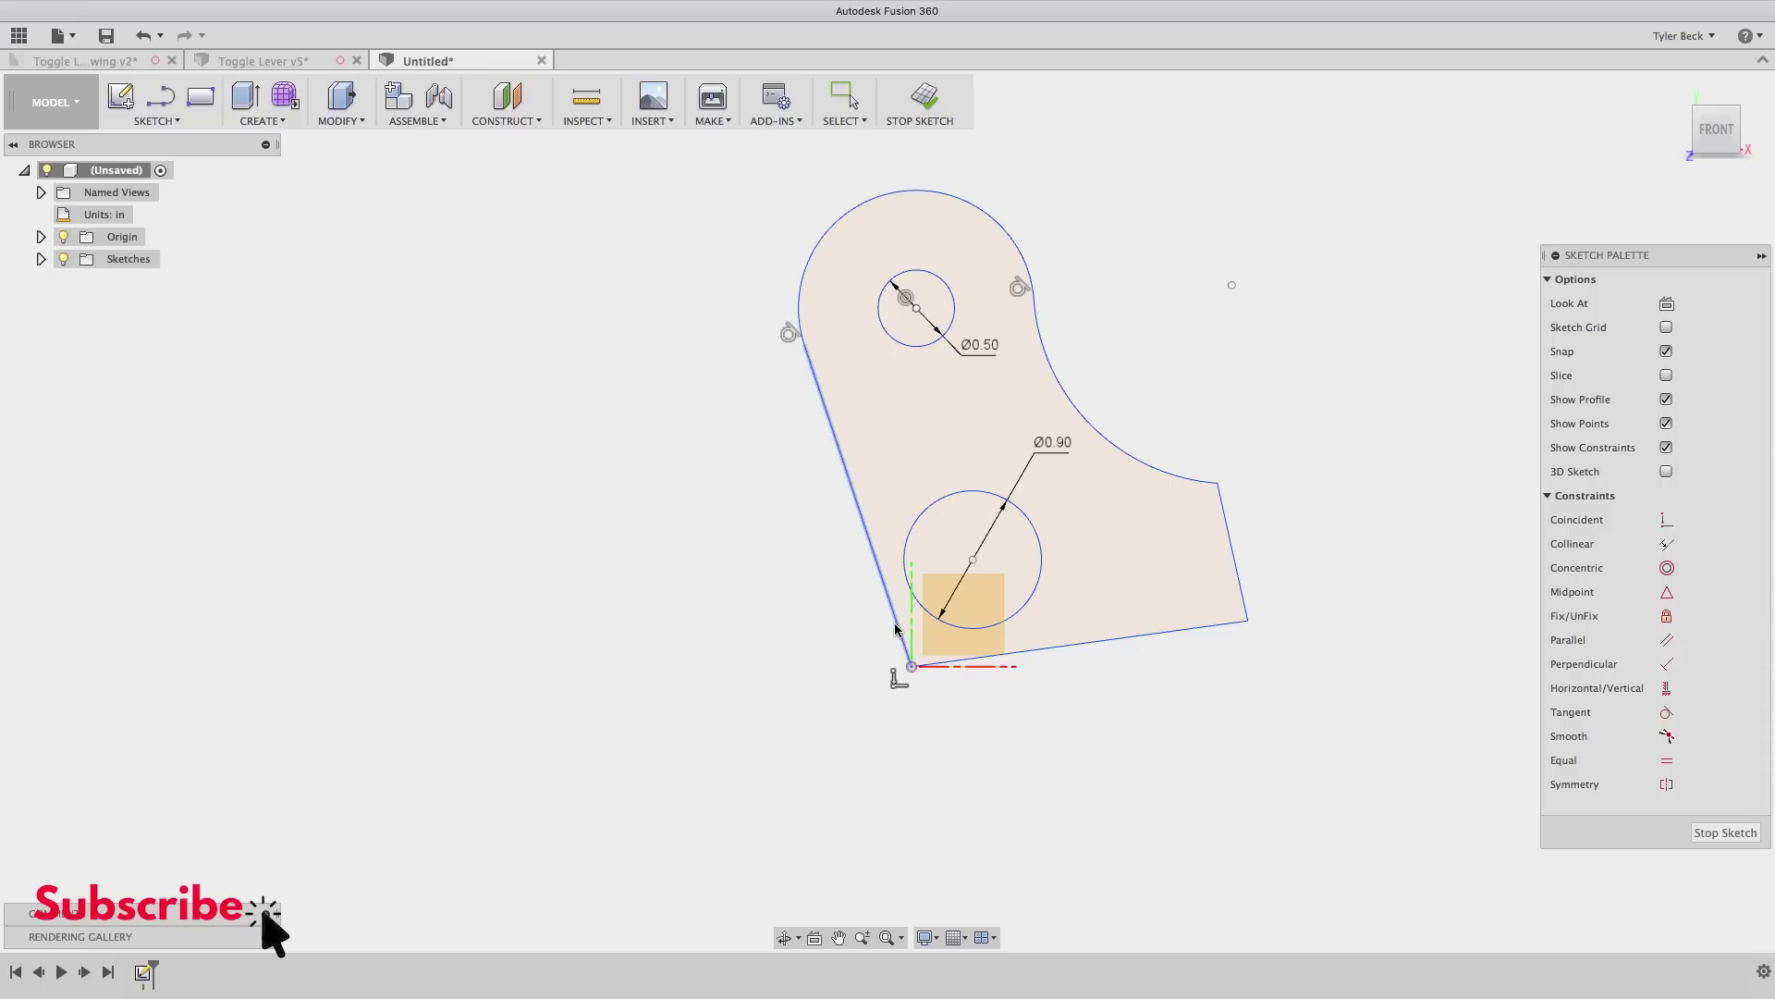
{"action": "left_click", "coordinate": [905, 652]}
{"action": "left_click", "coordinate": [953, 663]}
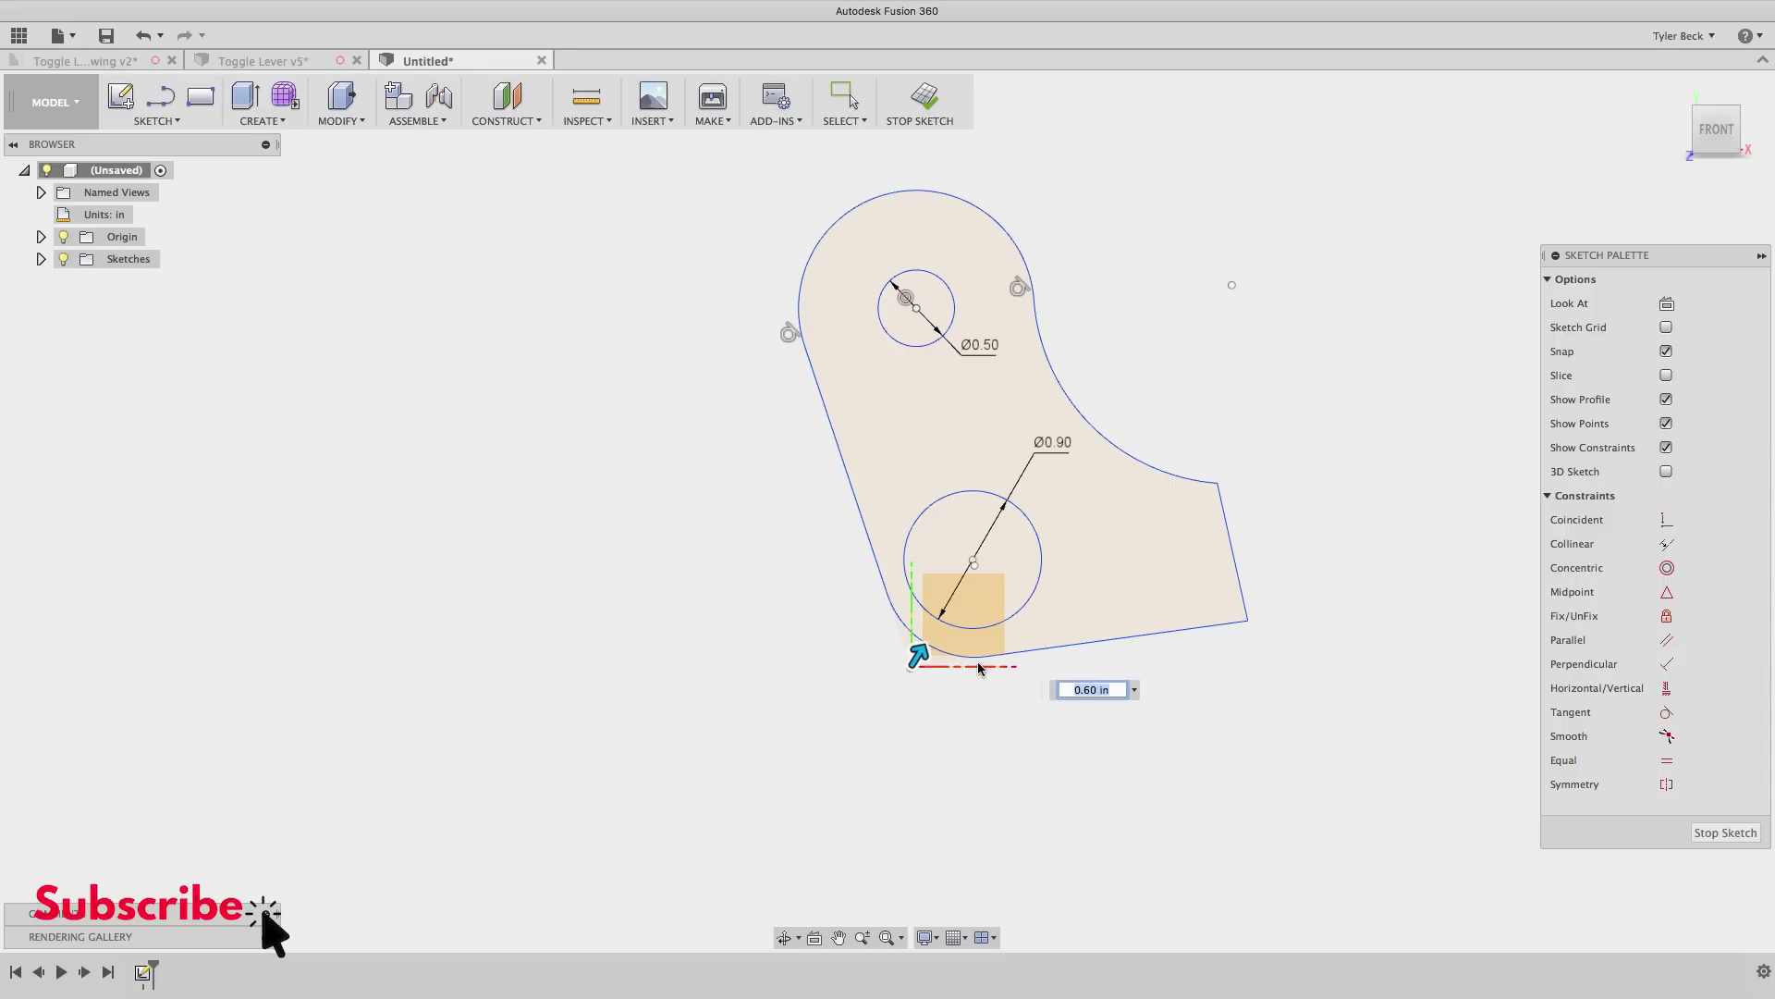
{"action": "type", "text": ".9"}
{"action": "key", "text": "Return"}
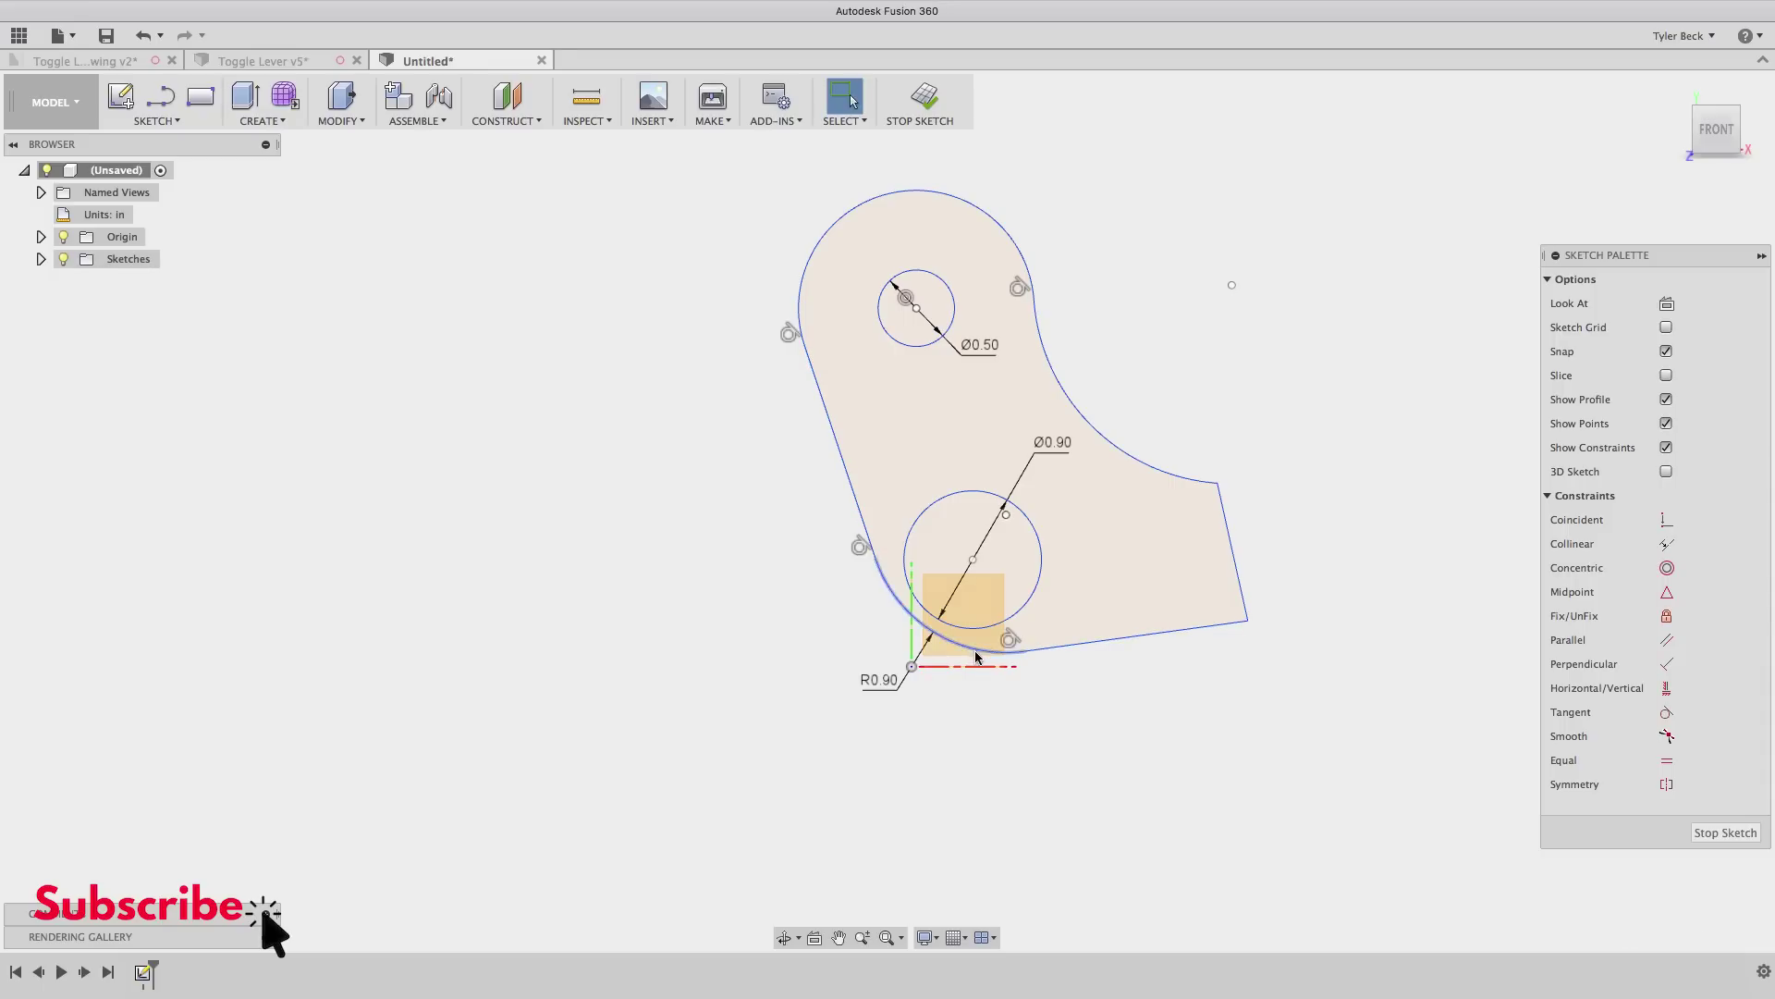
- Make the lower circle concentric with the 0.9 in fillet arc
{"action": "left_click", "coordinate": [975, 652]}
{"action": "left_click", "coordinate": [969, 629]}
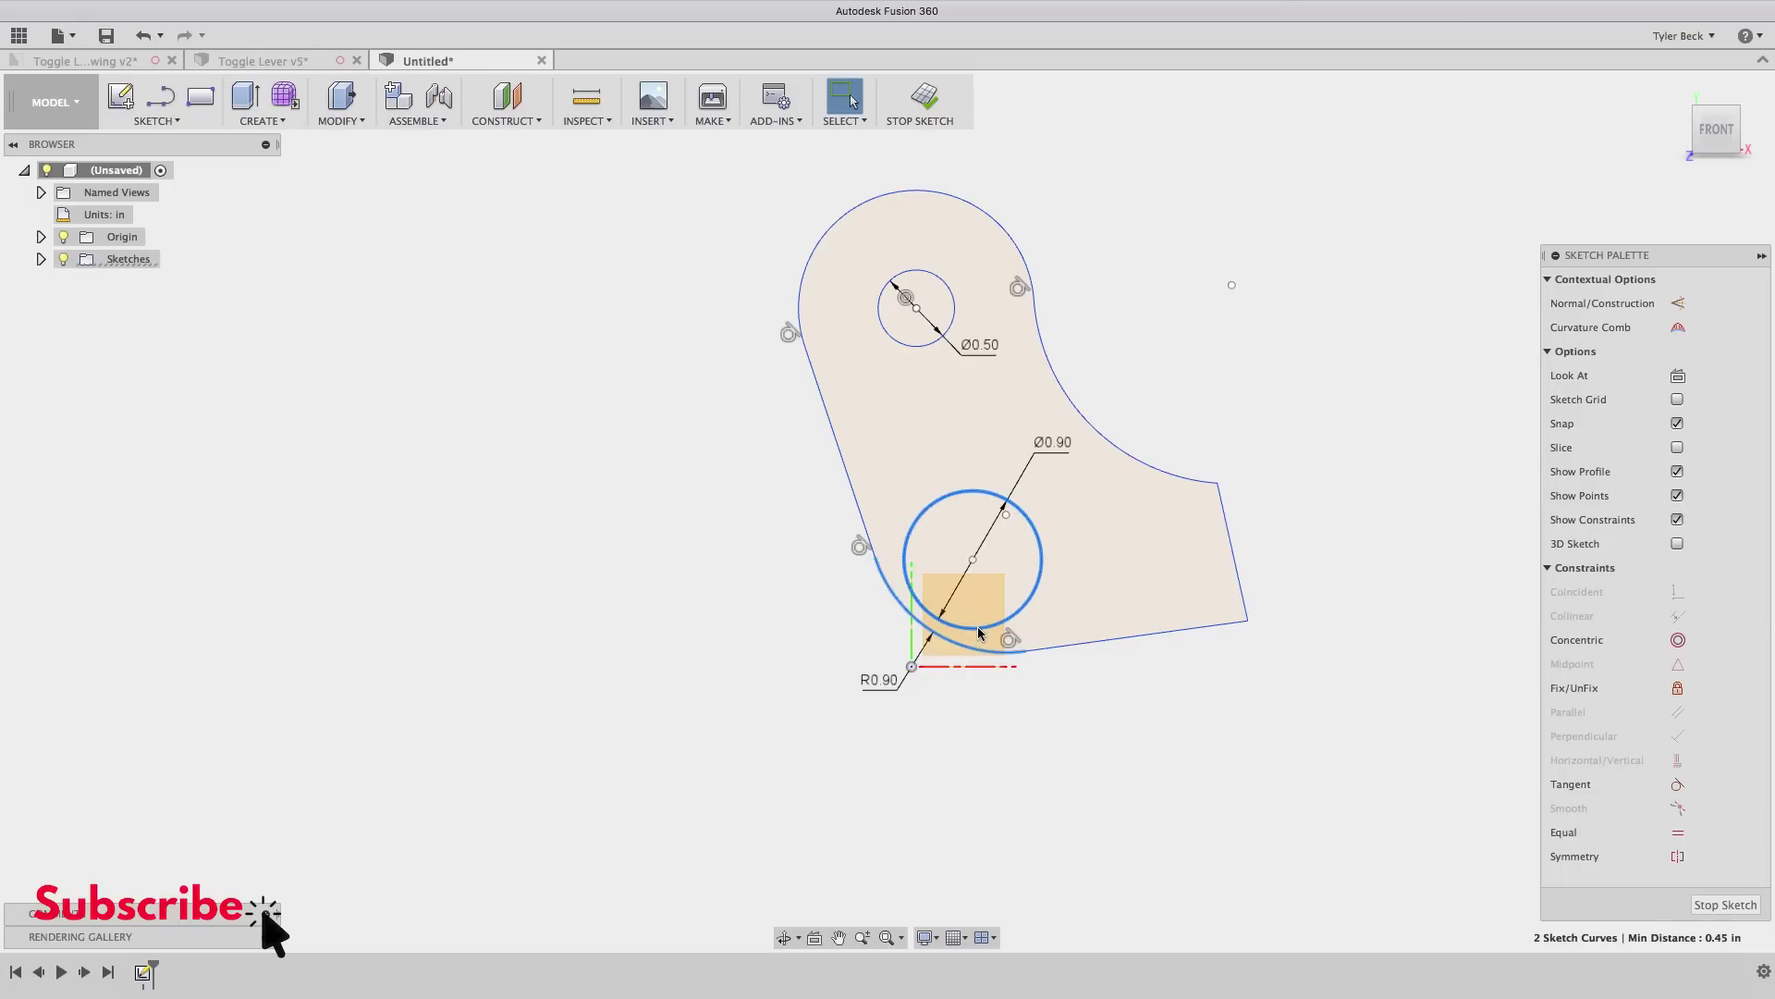
{"action": "left_click", "coordinate": [1677, 640]}
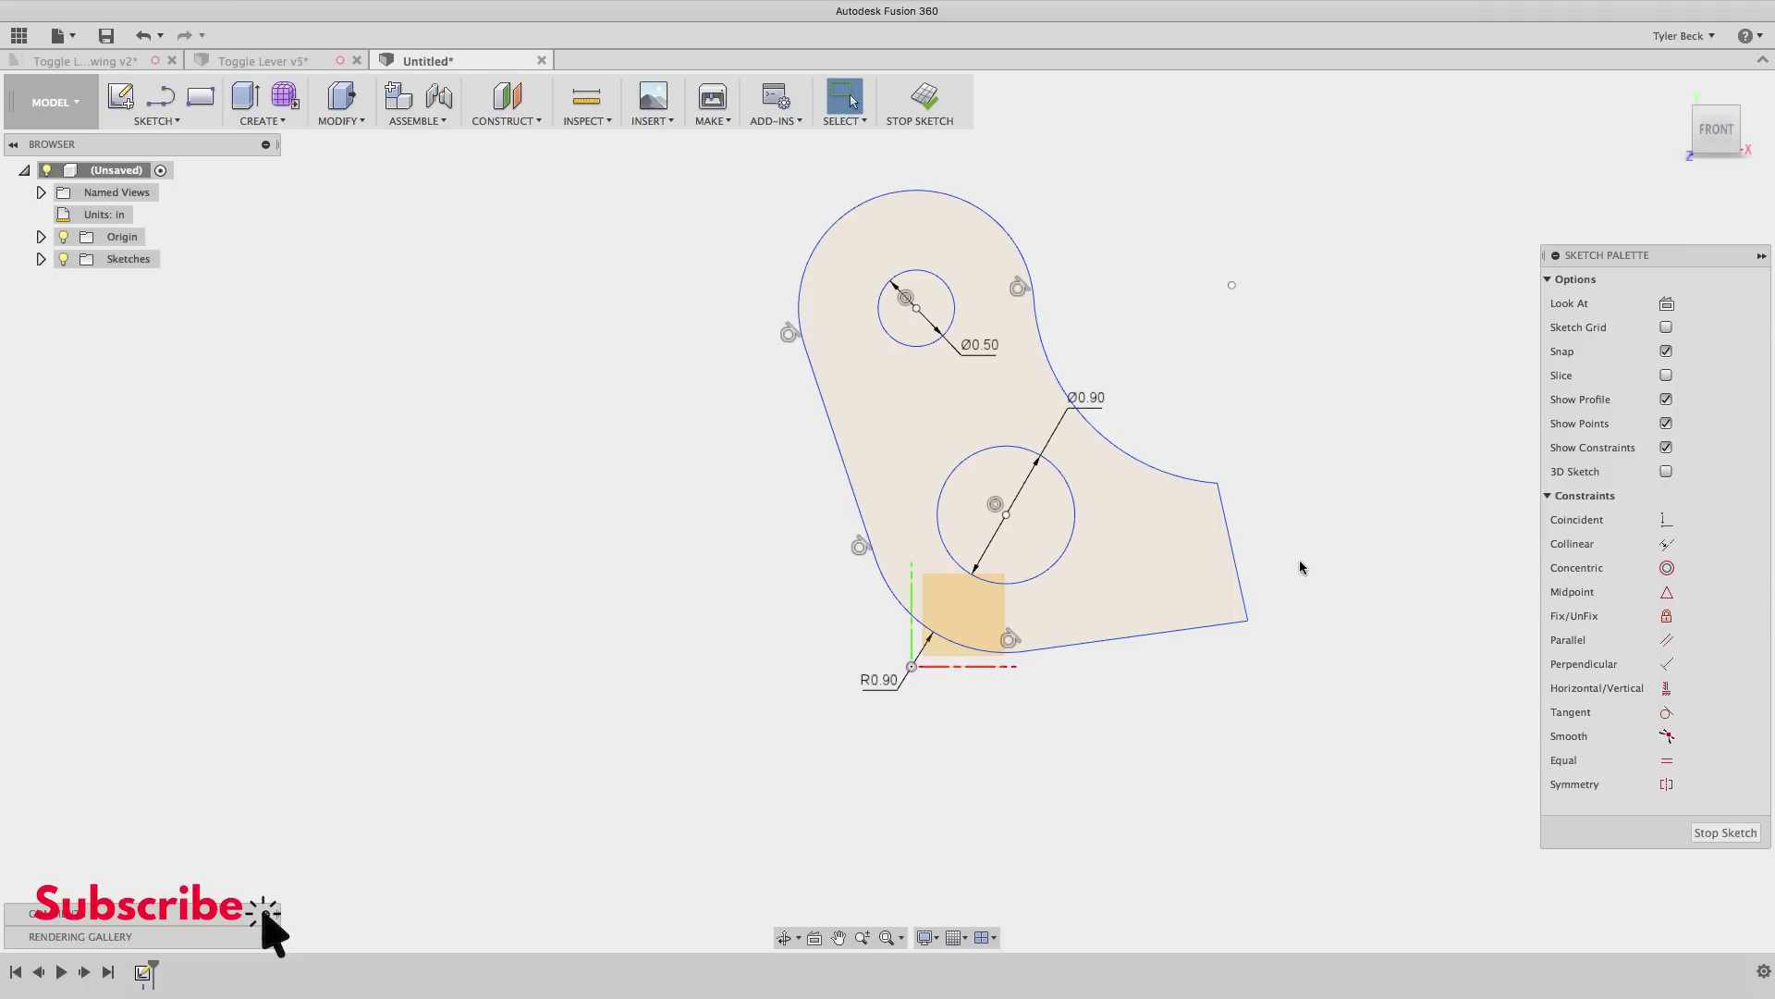
- Draw a line joining the two circle centres and a vertical line about 0.91 in long upward from the lower circle's centre
{"action": "key", "text": "s"}
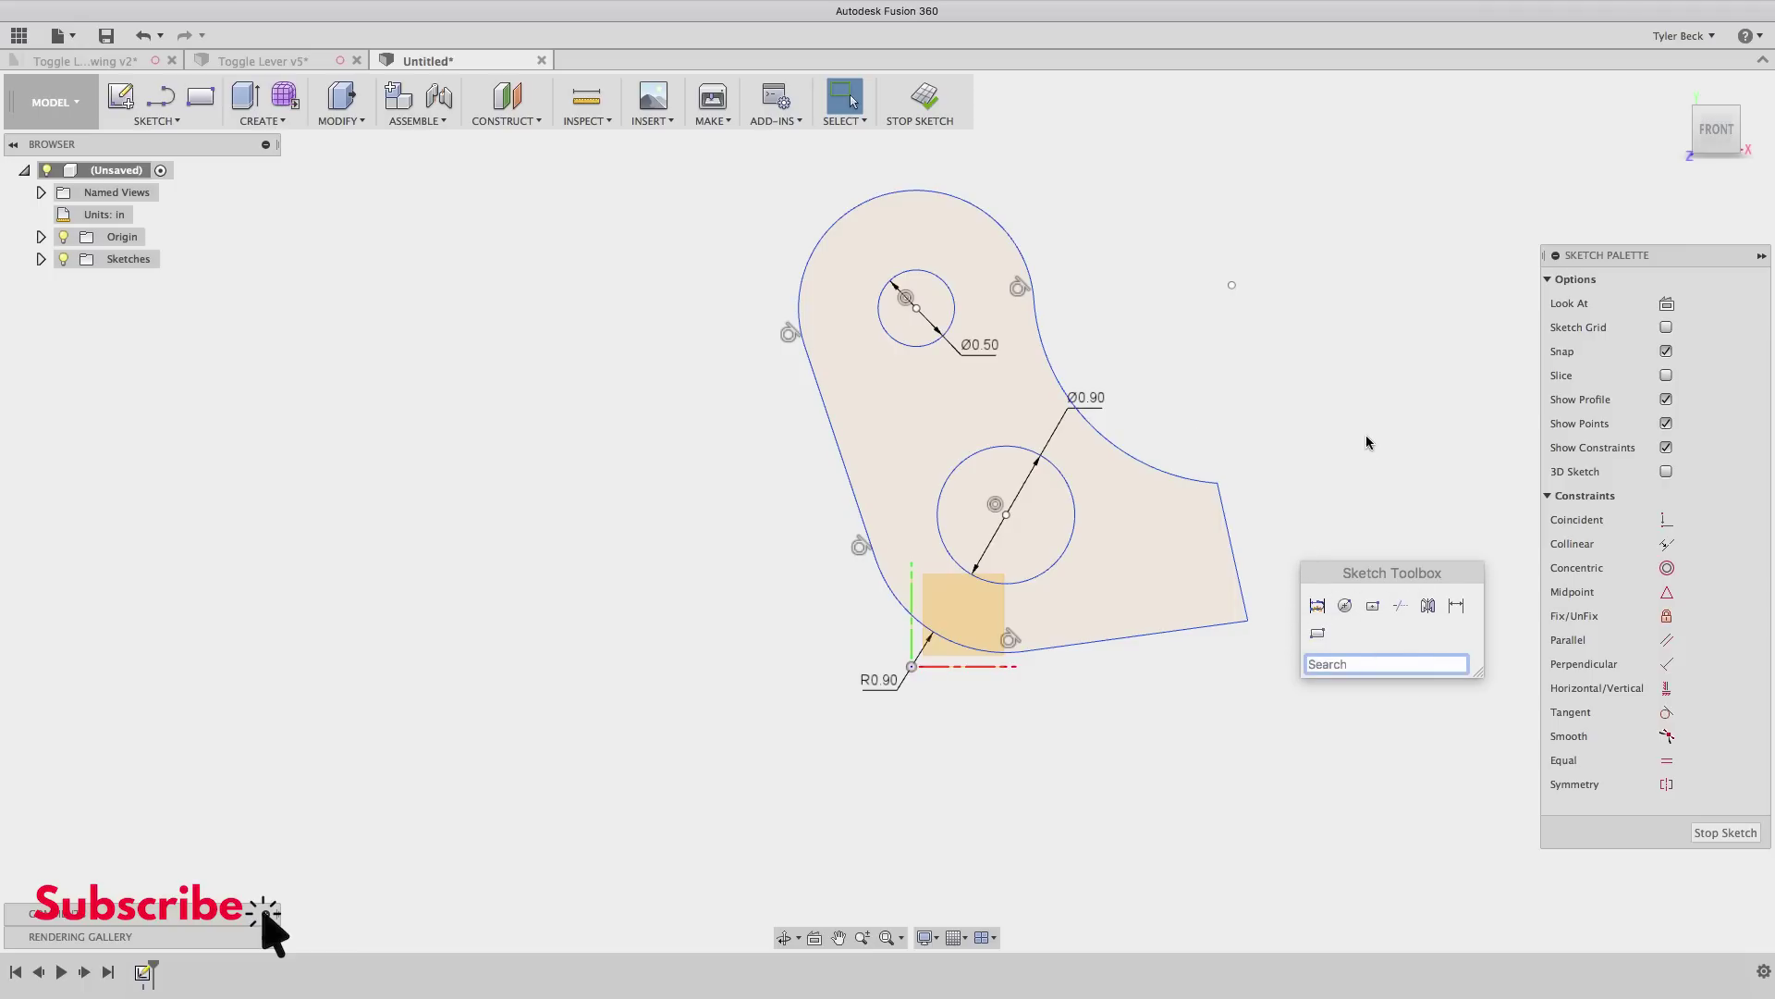
{"action": "key", "text": "s"}
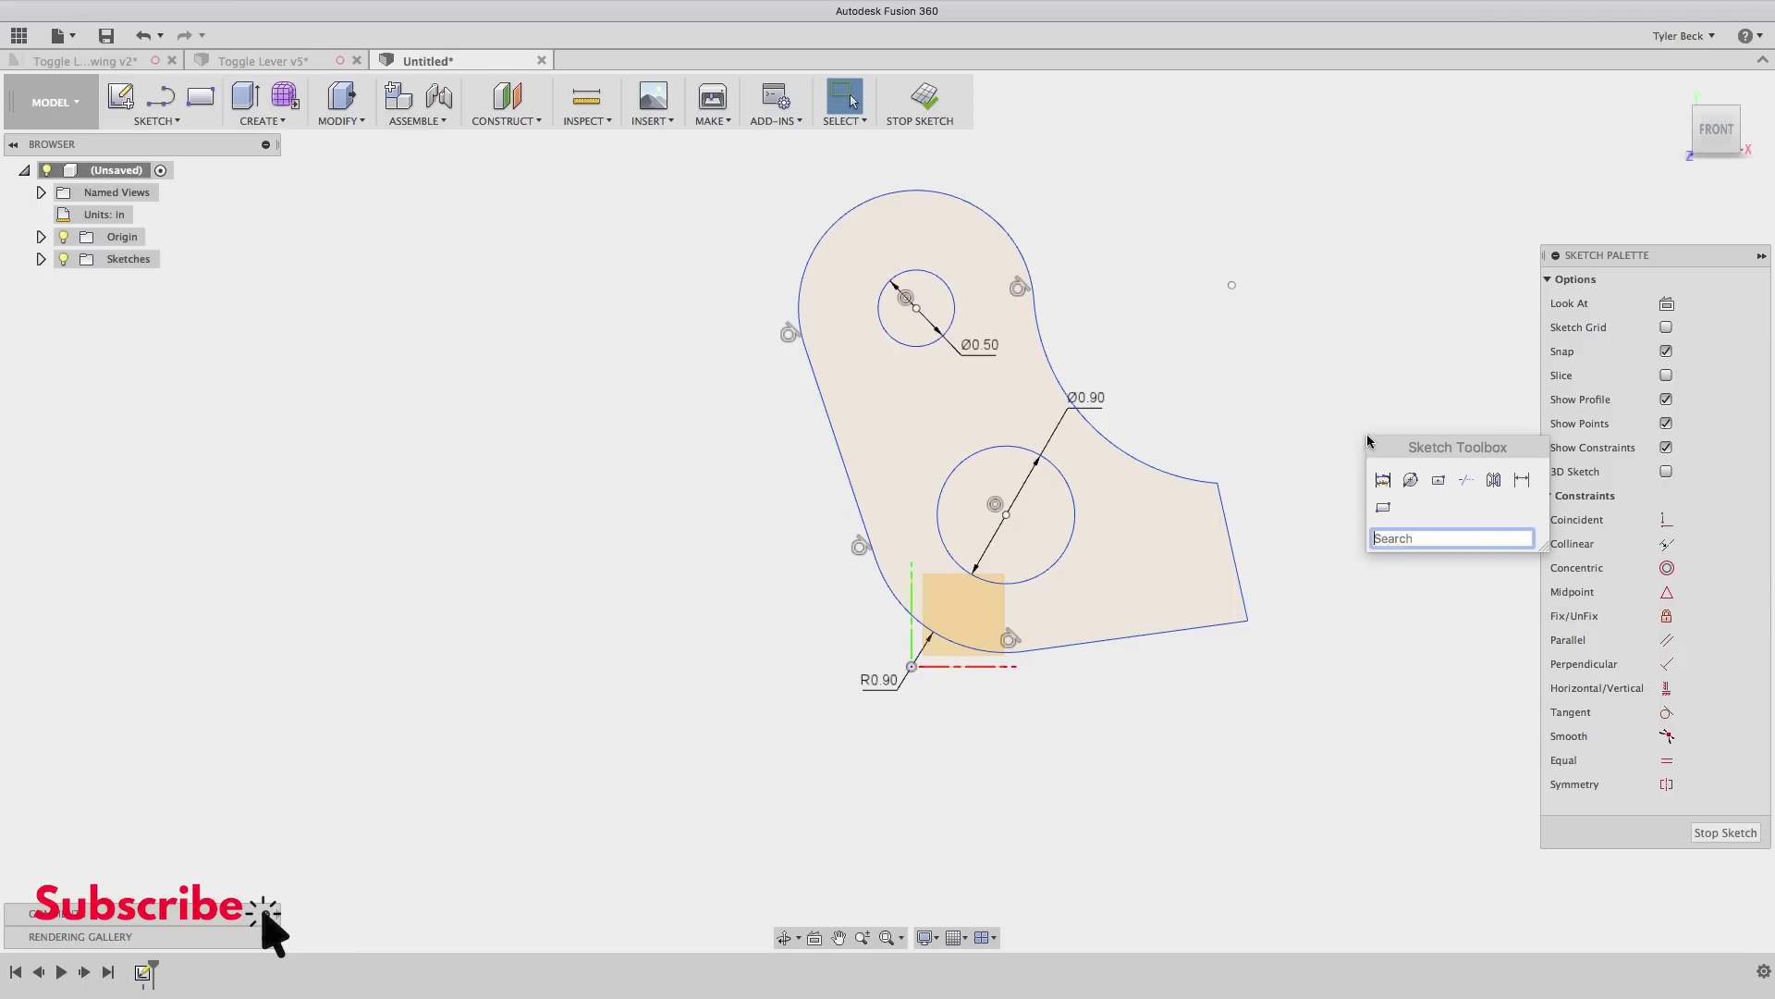
{"action": "left_click", "coordinate": [1389, 480]}
{"action": "left_click", "coordinate": [916, 308]}
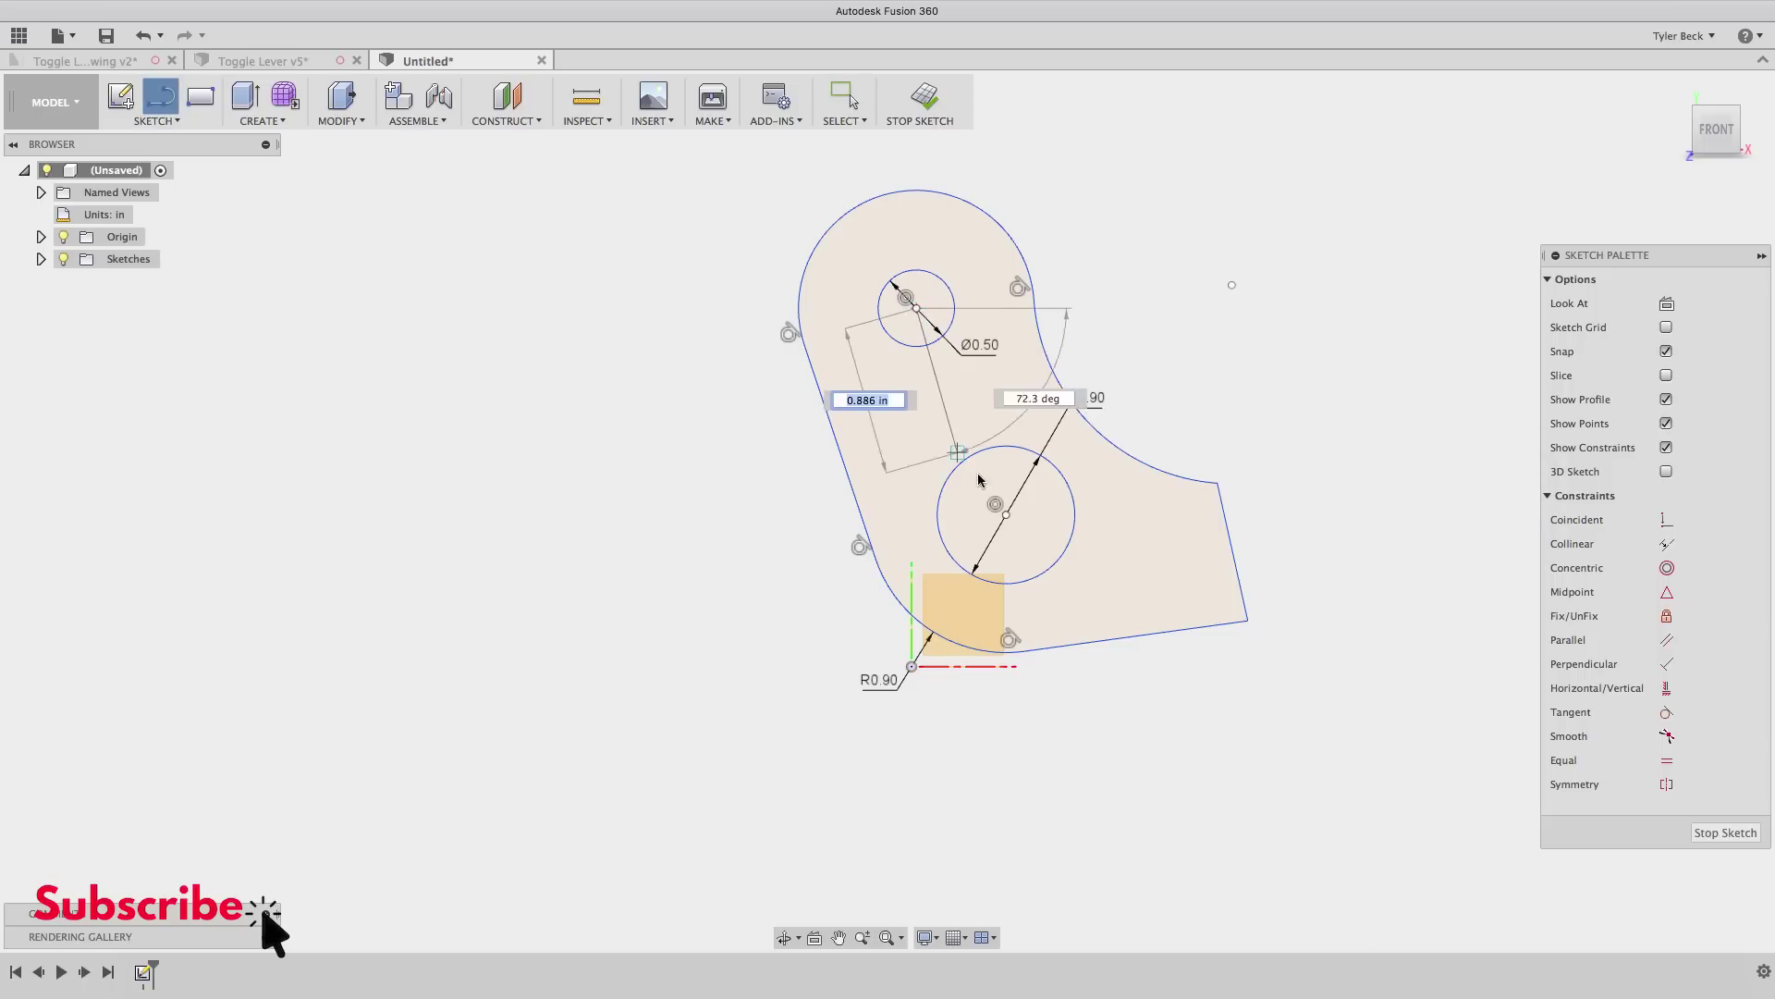
{"action": "left_click", "coordinate": [1006, 514]}
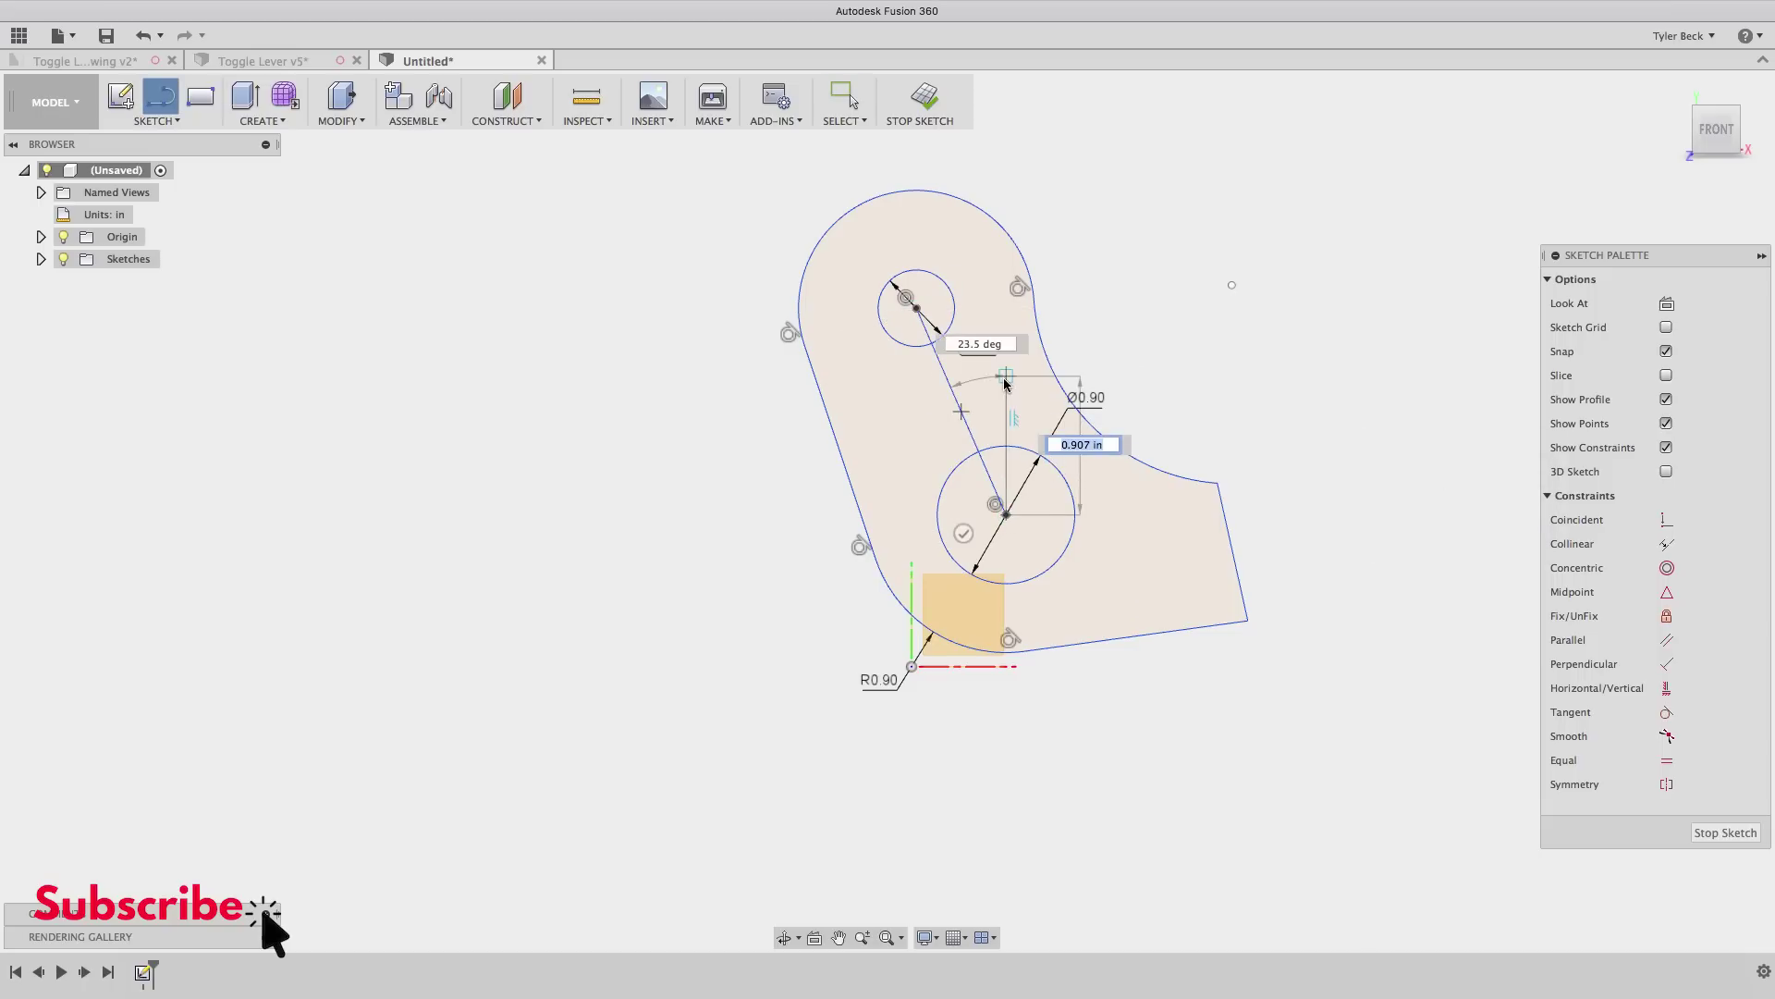
{"action": "left_click", "coordinate": [1006, 376]}
{"action": "key", "text": "Escape"}
- Draw a line about 1.5 in long from the lower circle's centre to the midpoint of the profile's short end line
{"action": "right_click", "coordinate": [1023, 487]}
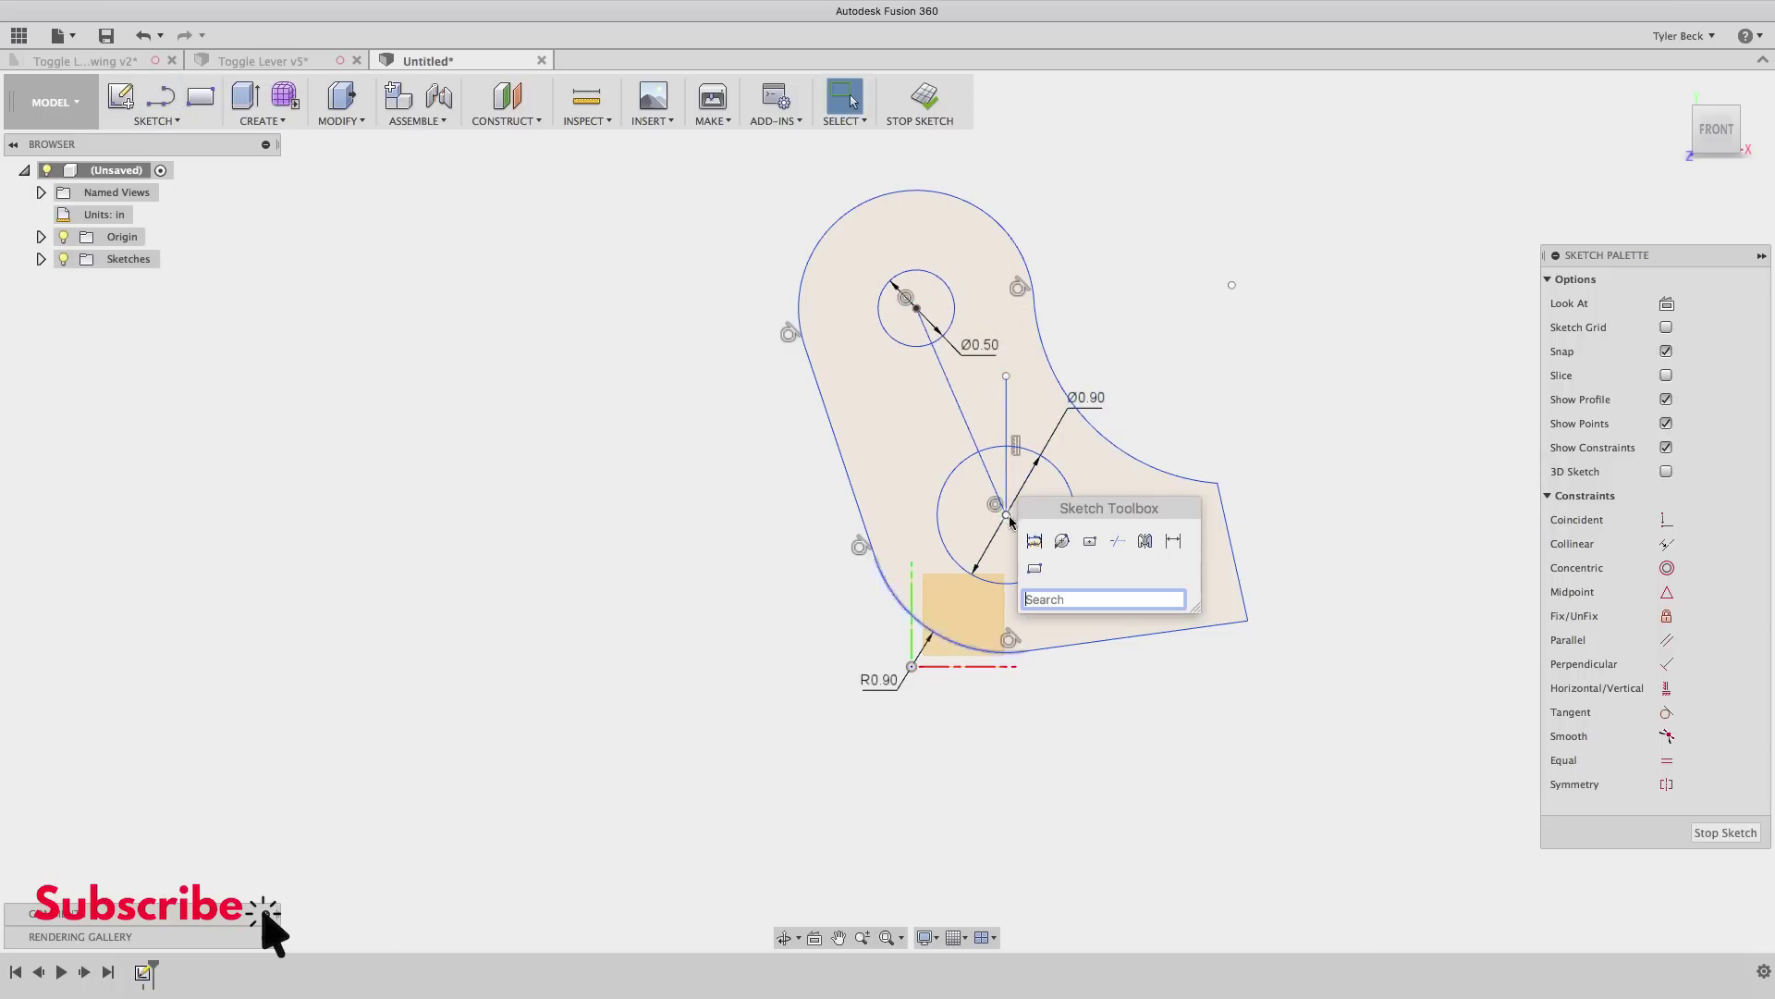
{"action": "left_click", "coordinate": [1142, 516]}
{"action": "left_click", "coordinate": [1006, 514]}
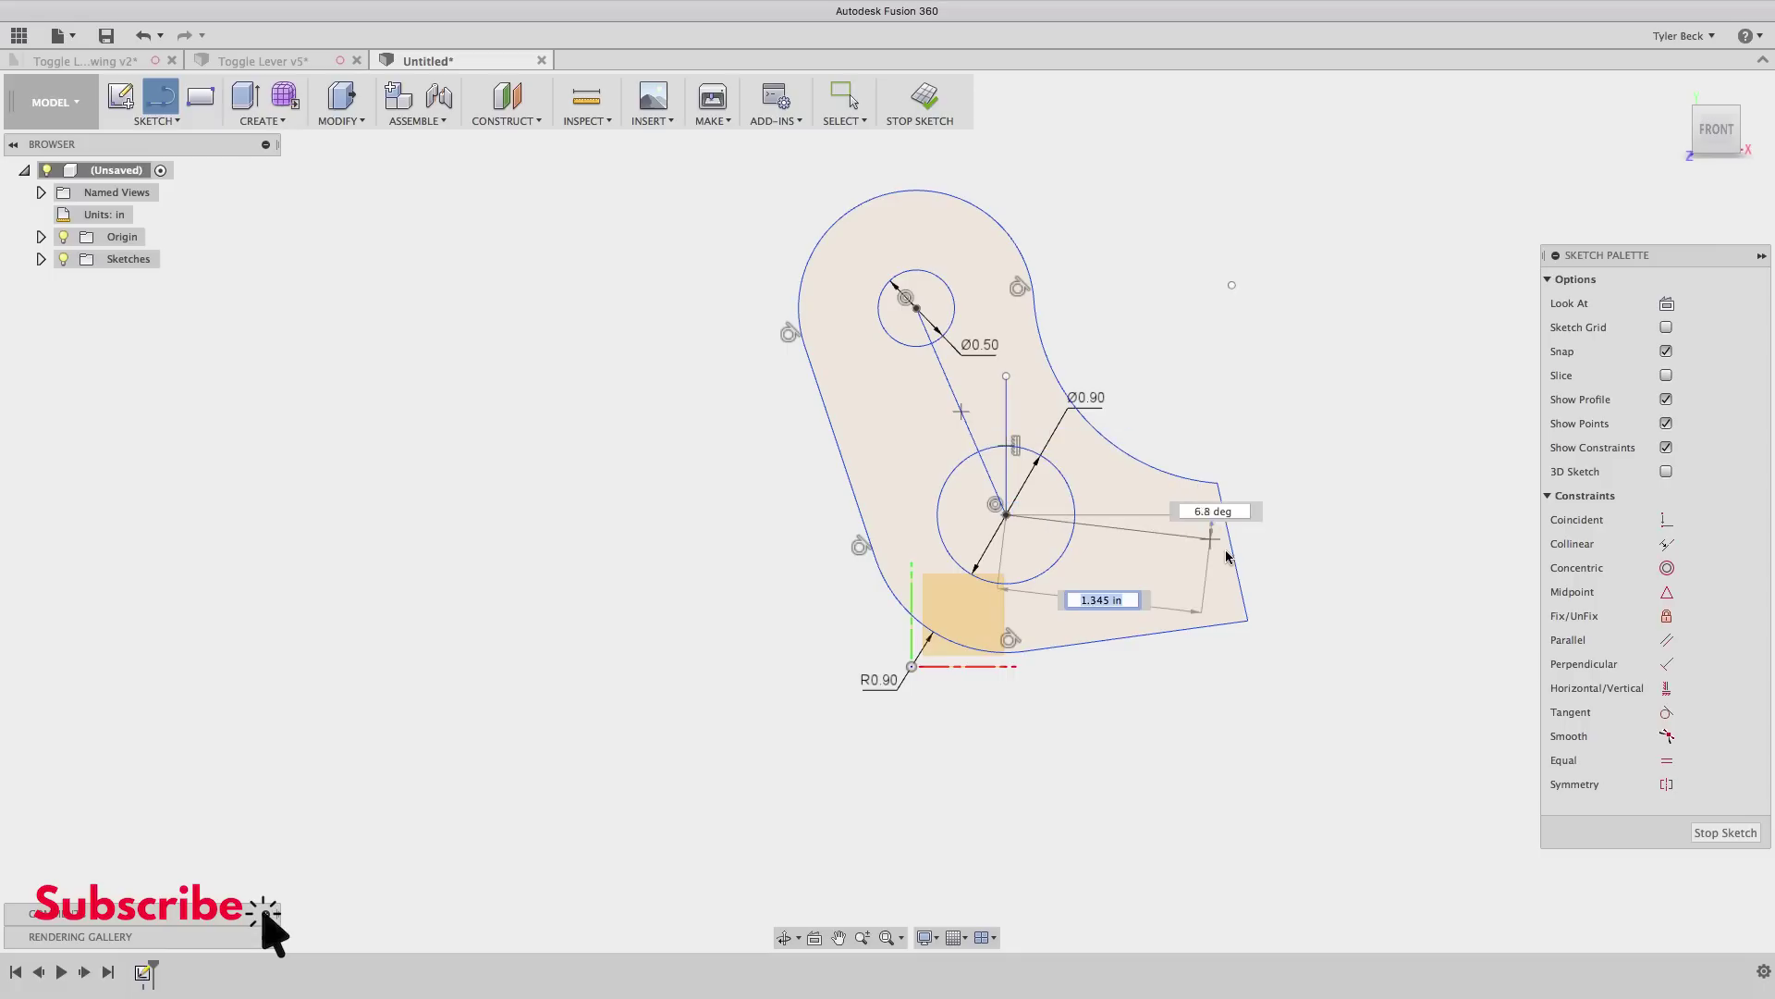
{"action": "left_click", "coordinate": [1232, 552]}
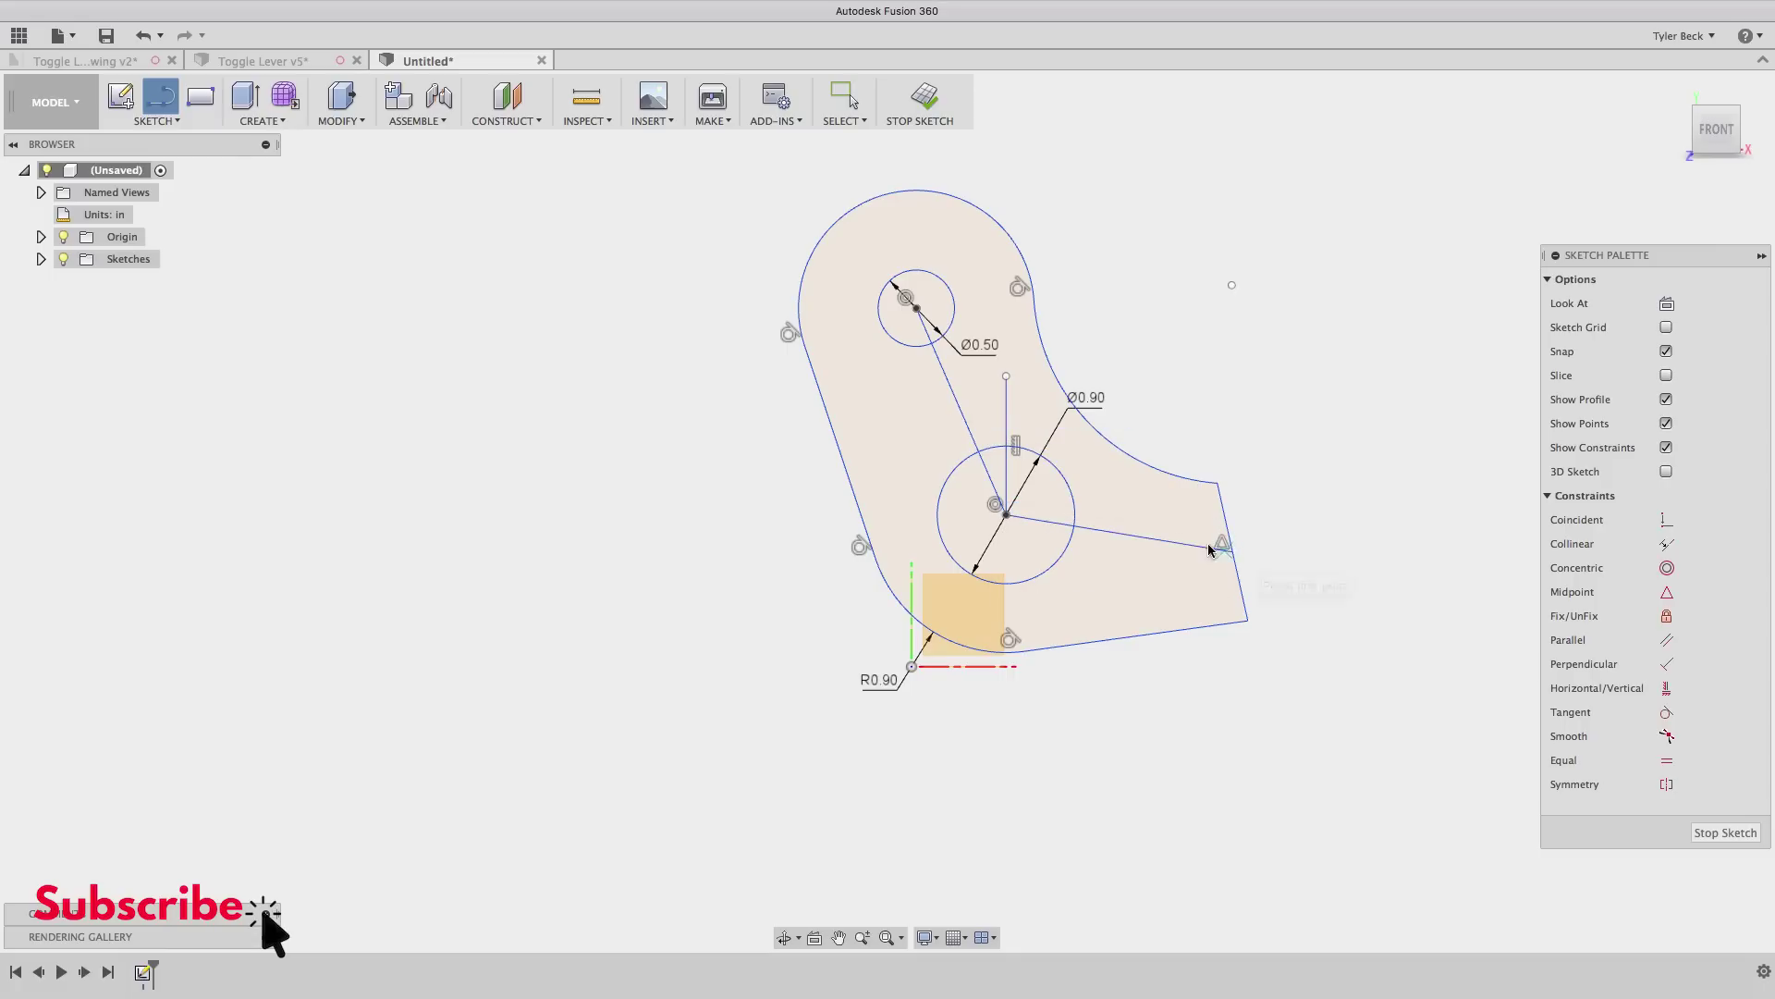
{"action": "key", "text": "Escape"}
- Convert the three reference lines that start at the lower circle's centre to construction lines
{"action": "left_click", "coordinate": [1169, 545]}
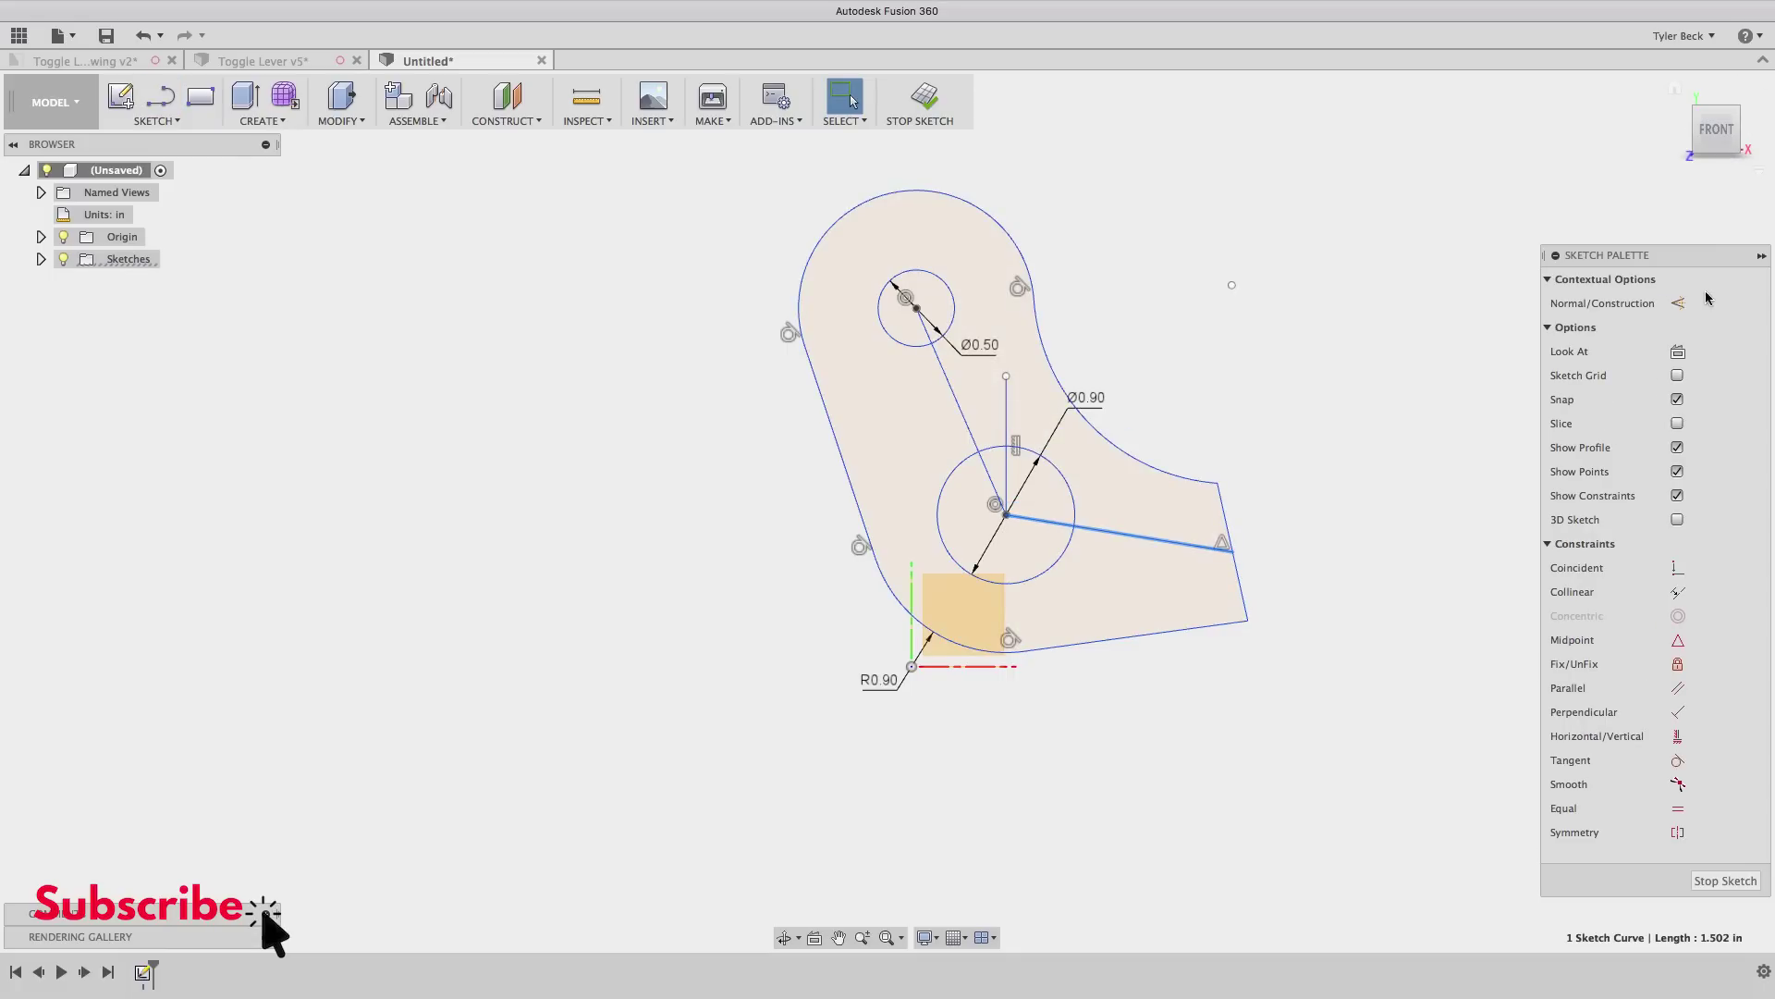
{"action": "left_click", "coordinate": [1678, 303]}
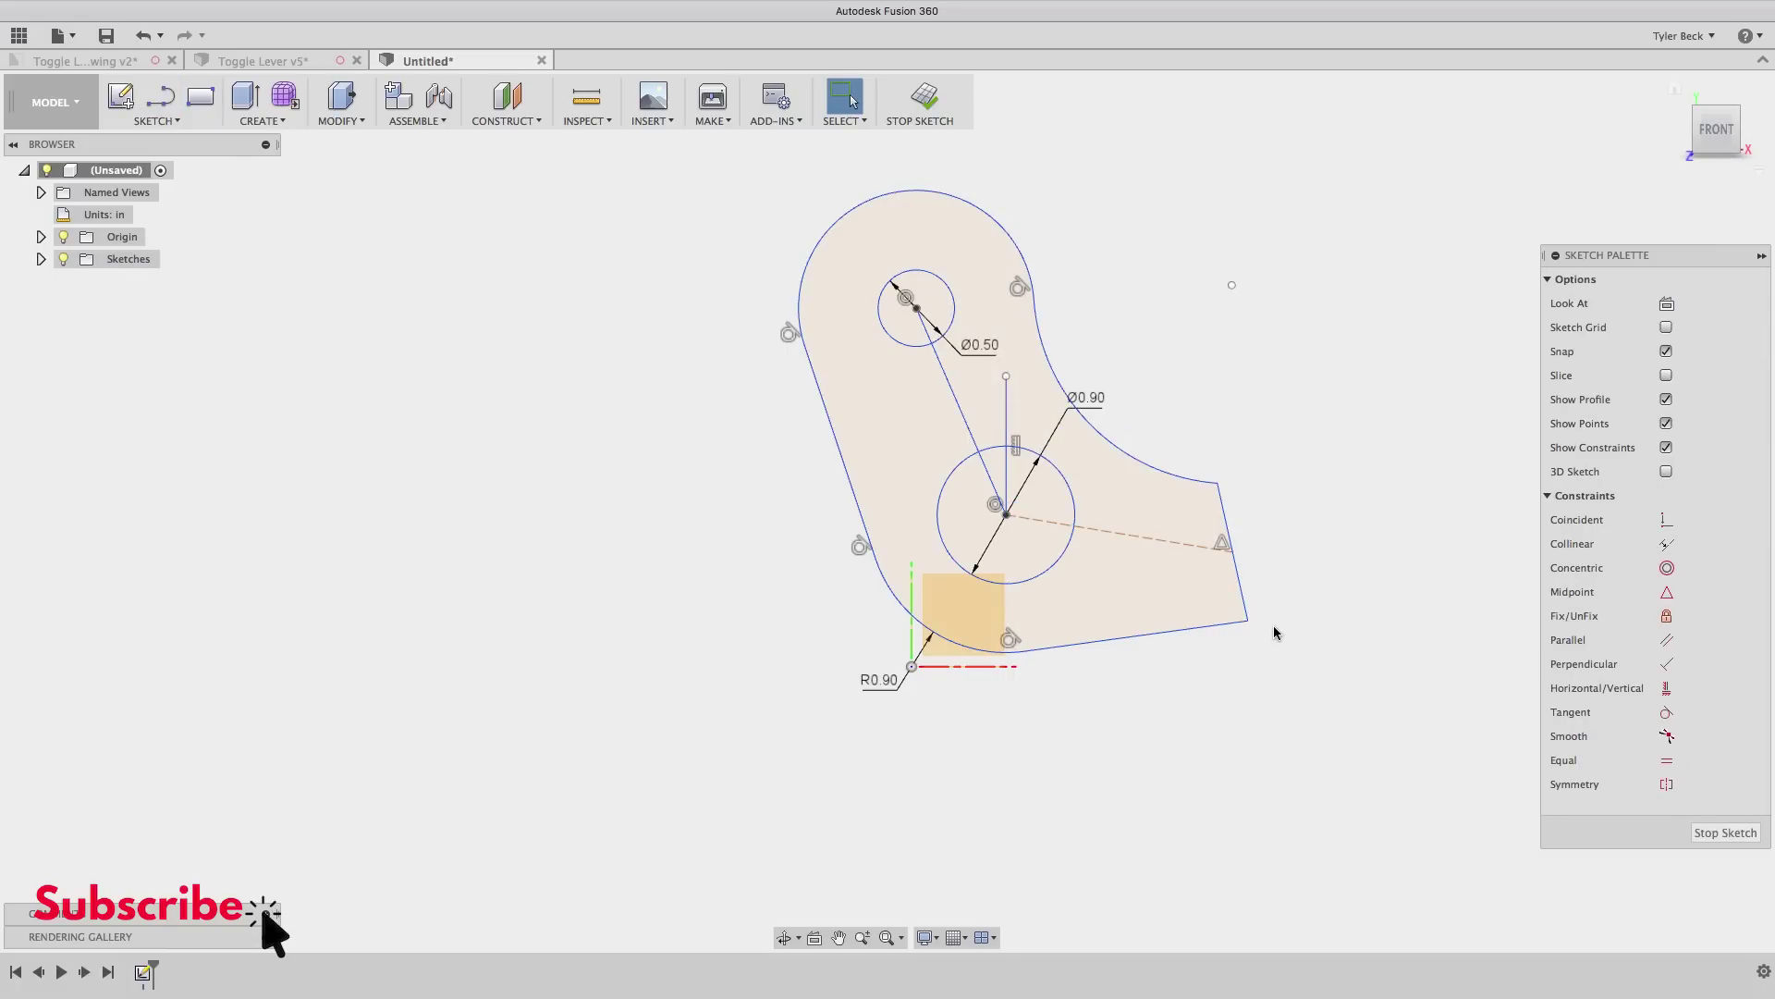
{"action": "left_click", "coordinate": [1033, 519]}
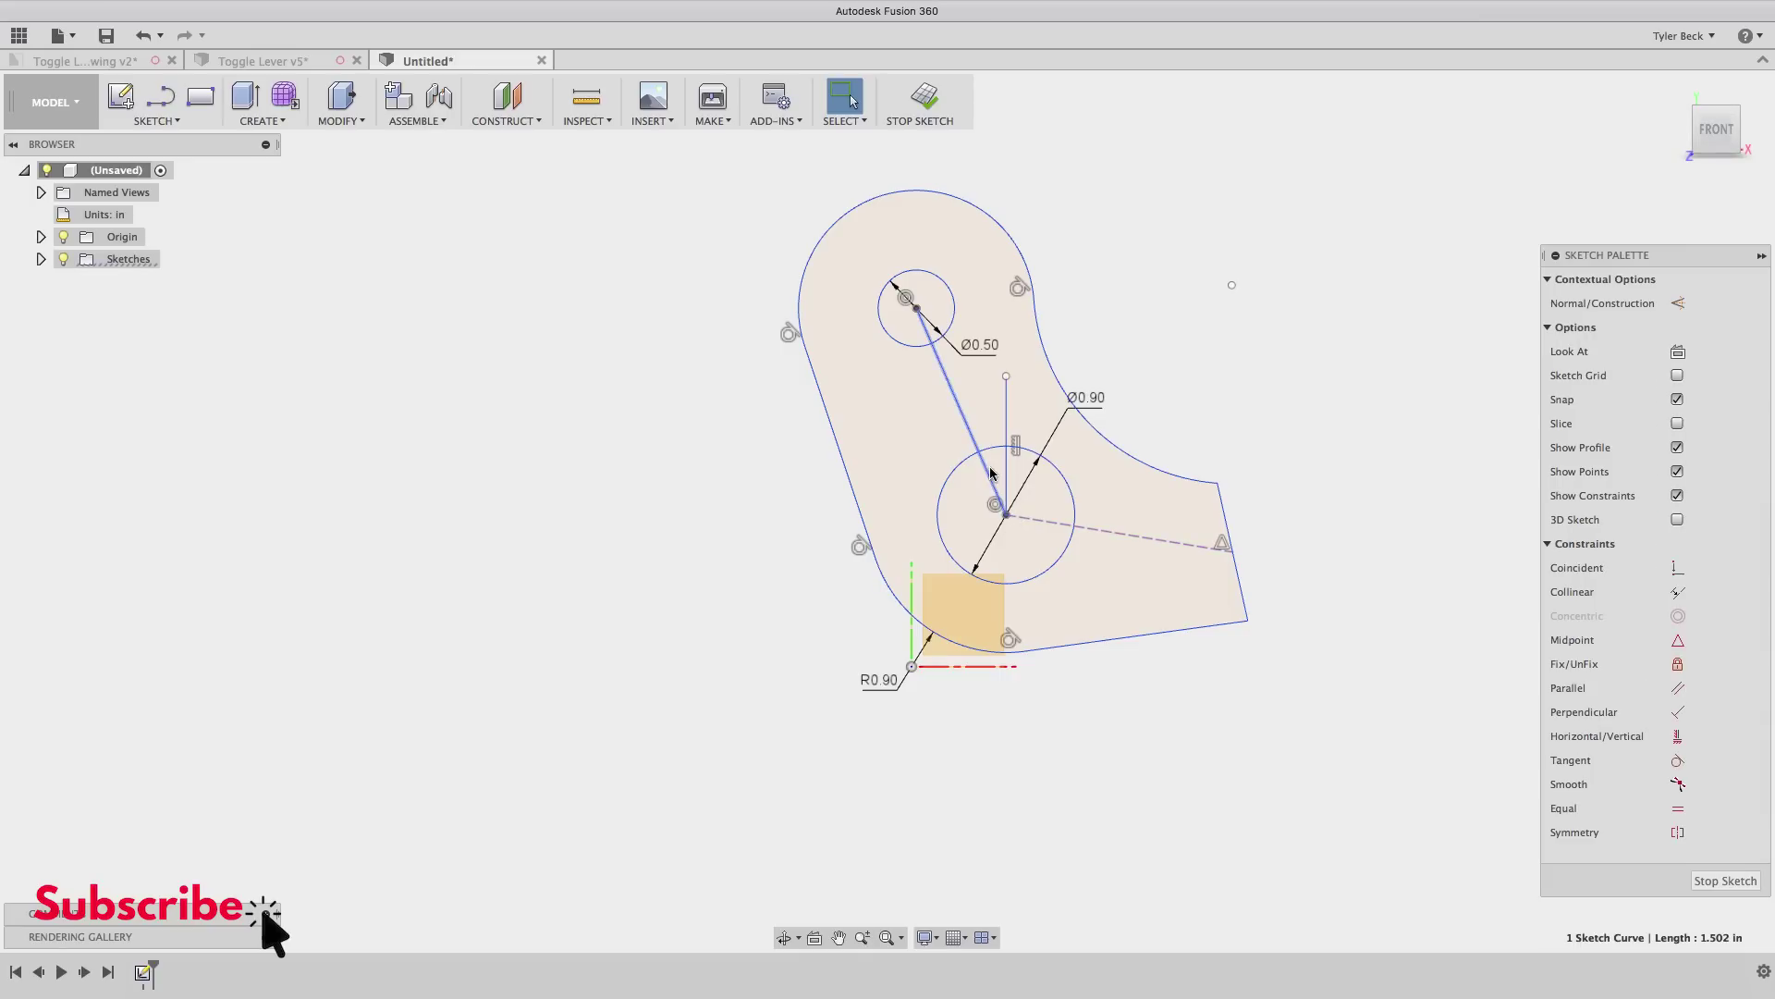
{"action": "left_click", "coordinate": [970, 438]}
{"action": "left_click", "coordinate": [1679, 303]}
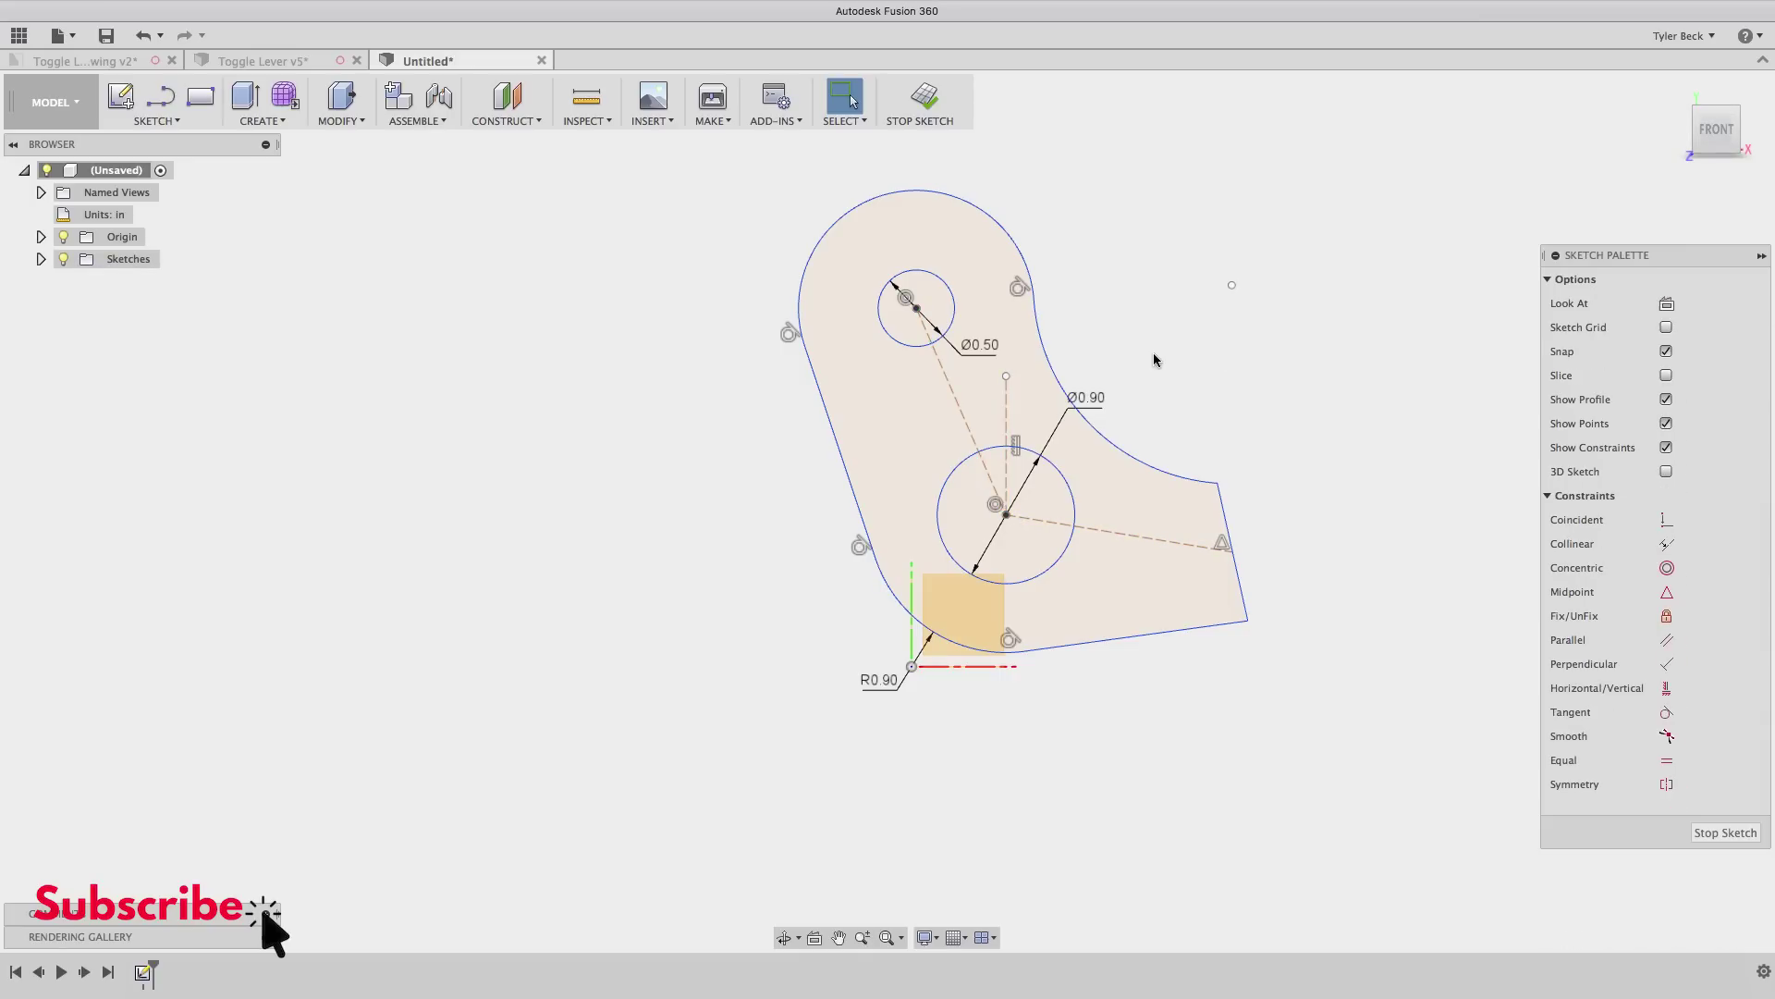
- Dimension the angle between the vertical construction line and the line joining the circle centres as 15 degrees
{"action": "key", "text": "s"}
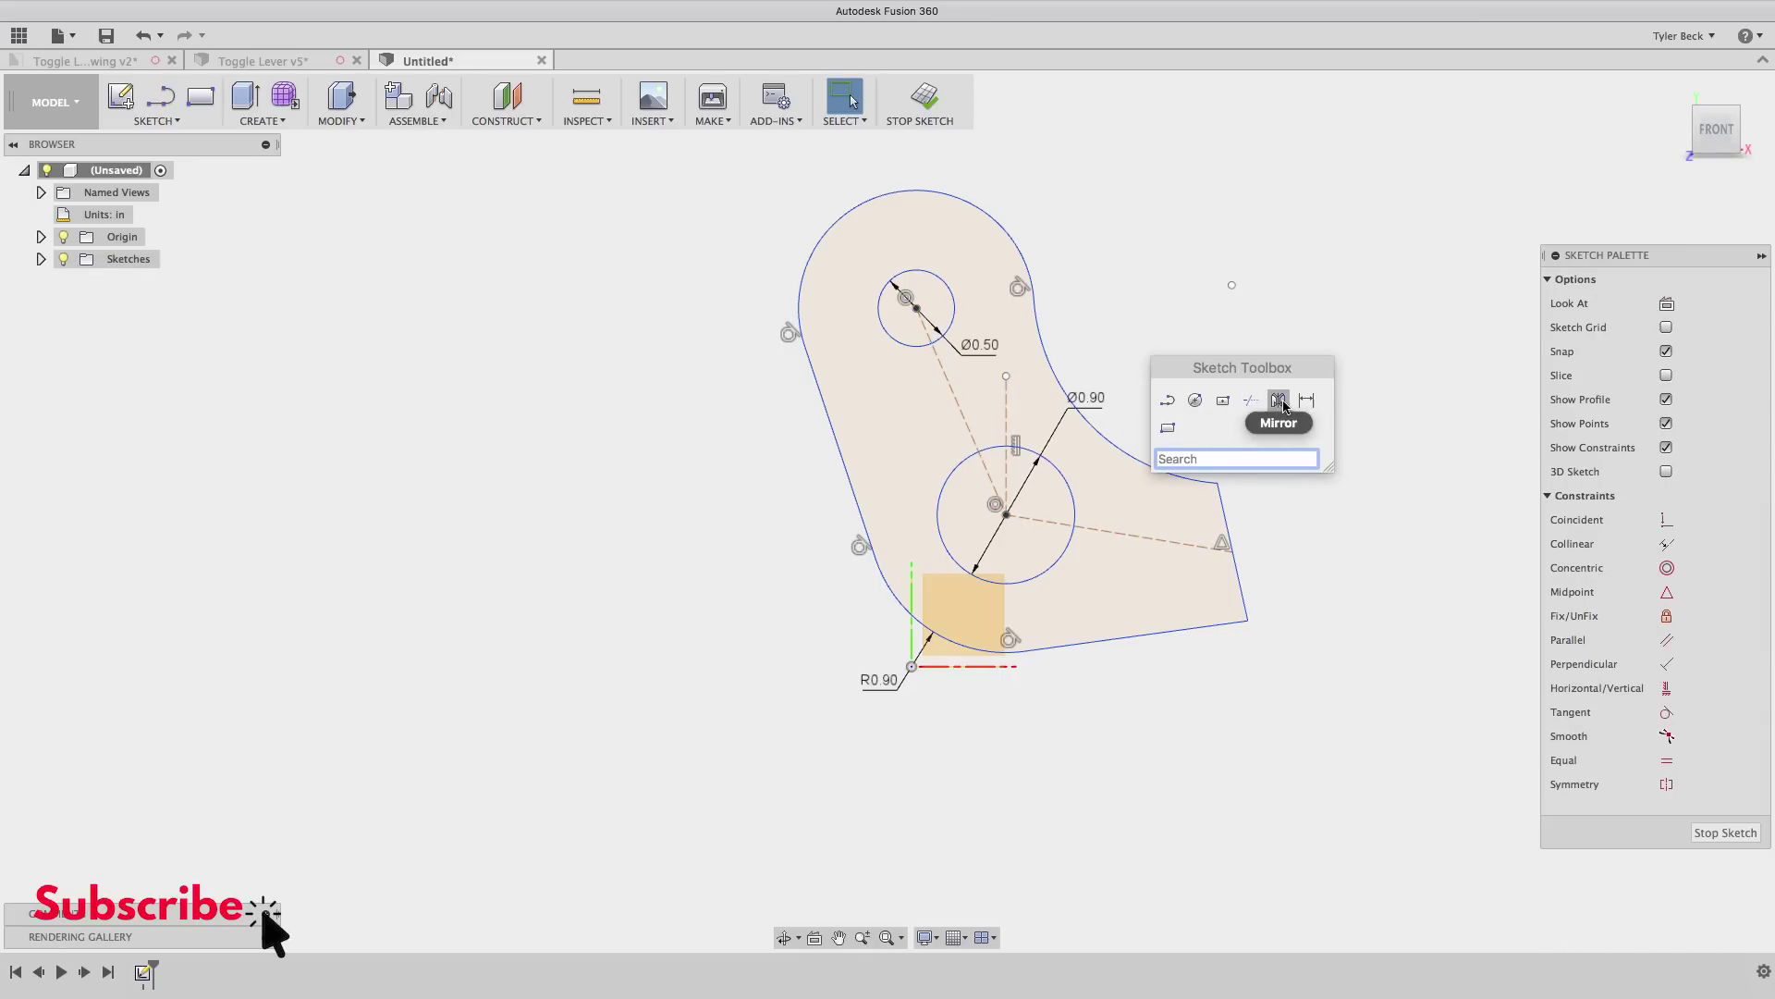
{"action": "key", "text": "c"}
{"action": "left_click", "coordinate": [1006, 424]}
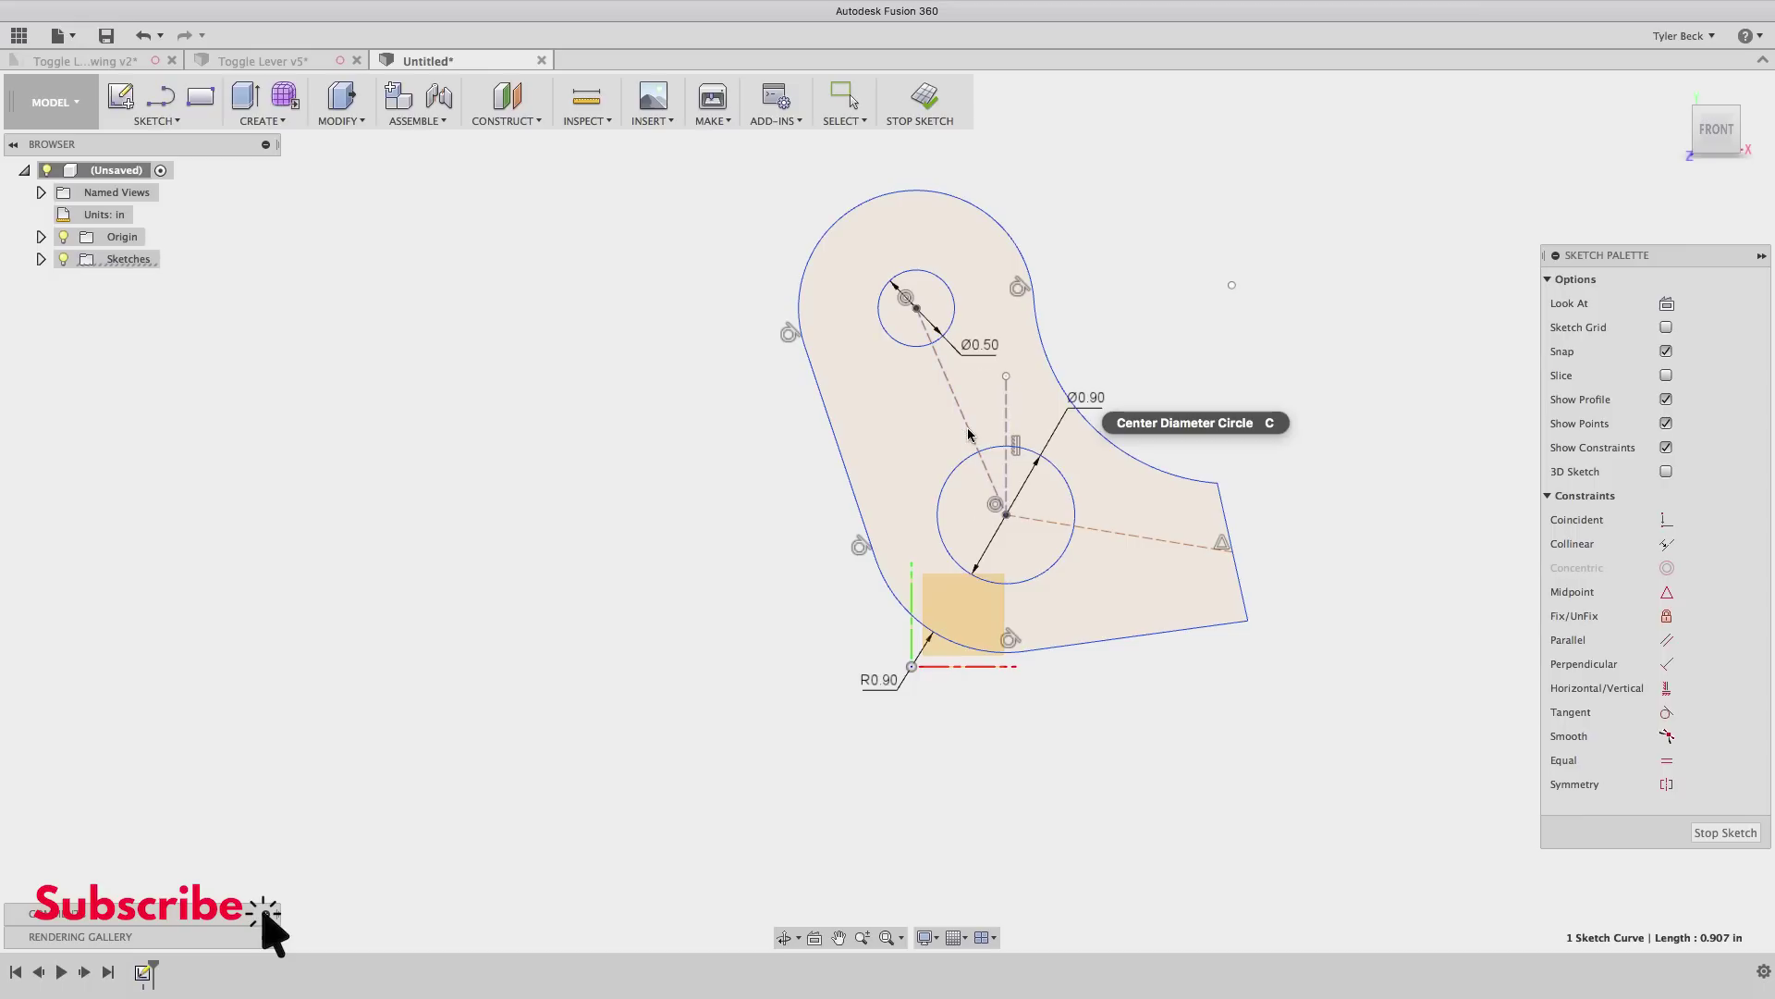
{"action": "left_click", "coordinate": [968, 424]}
{"action": "left_click", "coordinate": [987, 411]}
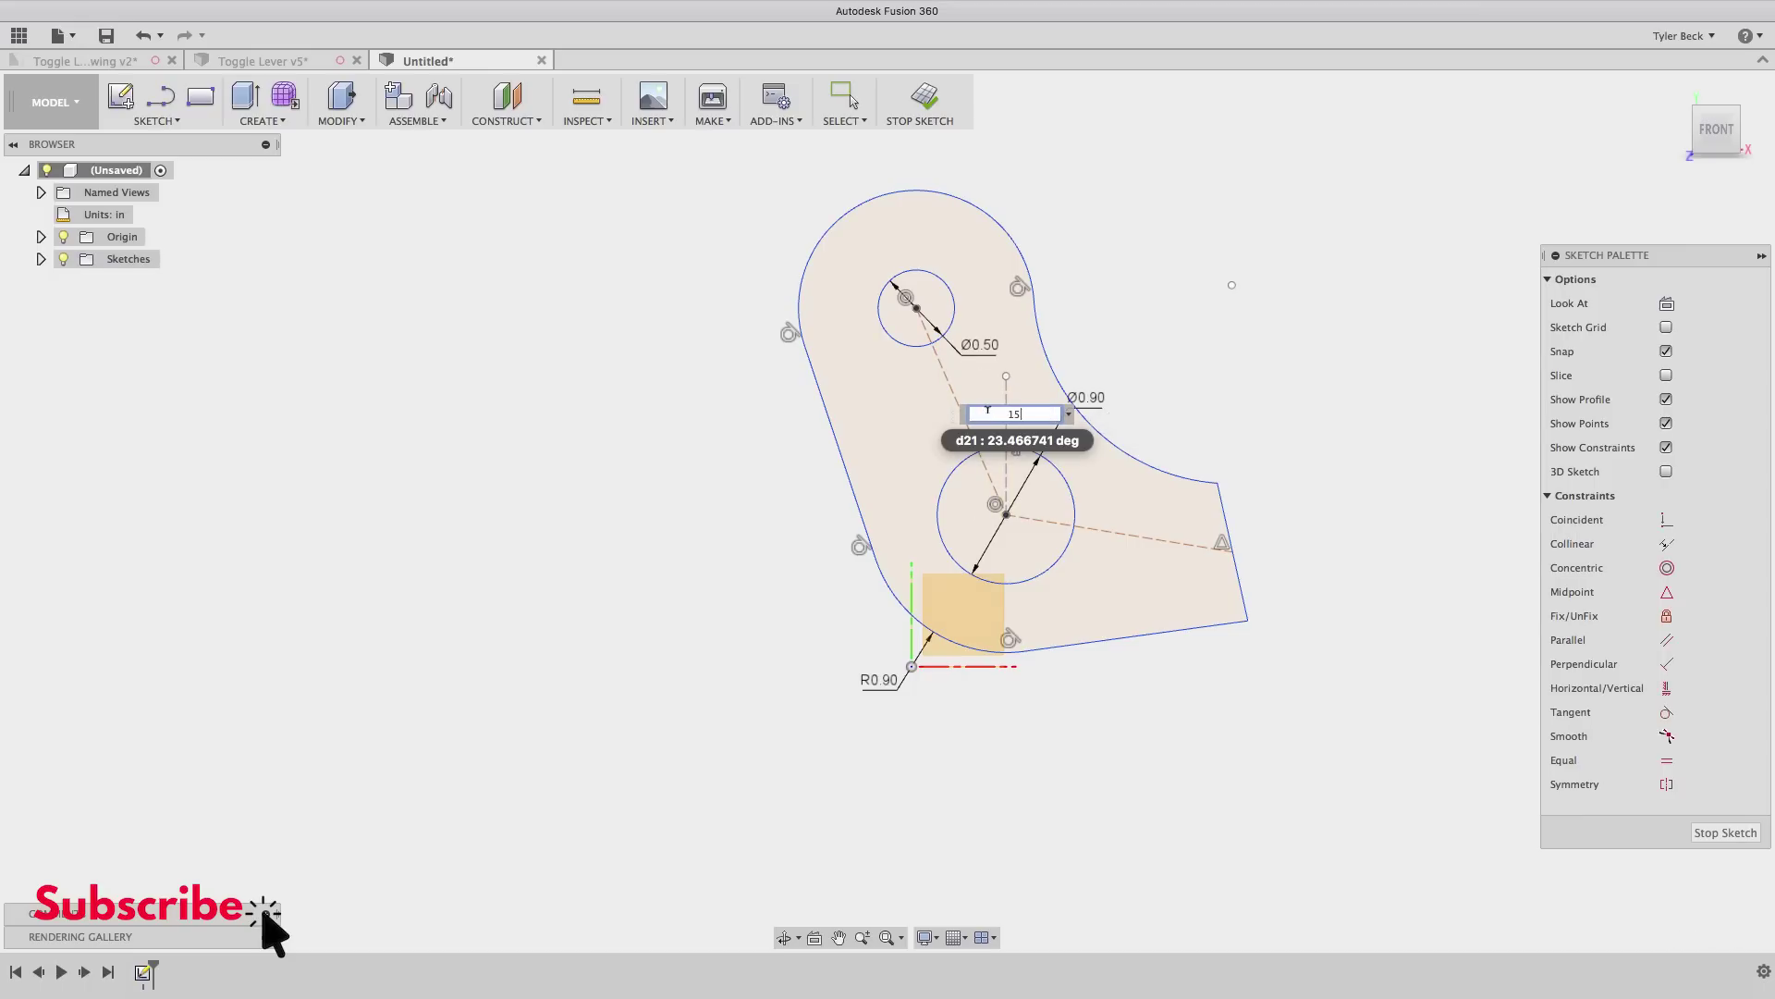
{"action": "key", "text": "Return"}
{"action": "key", "text": "Escape"}
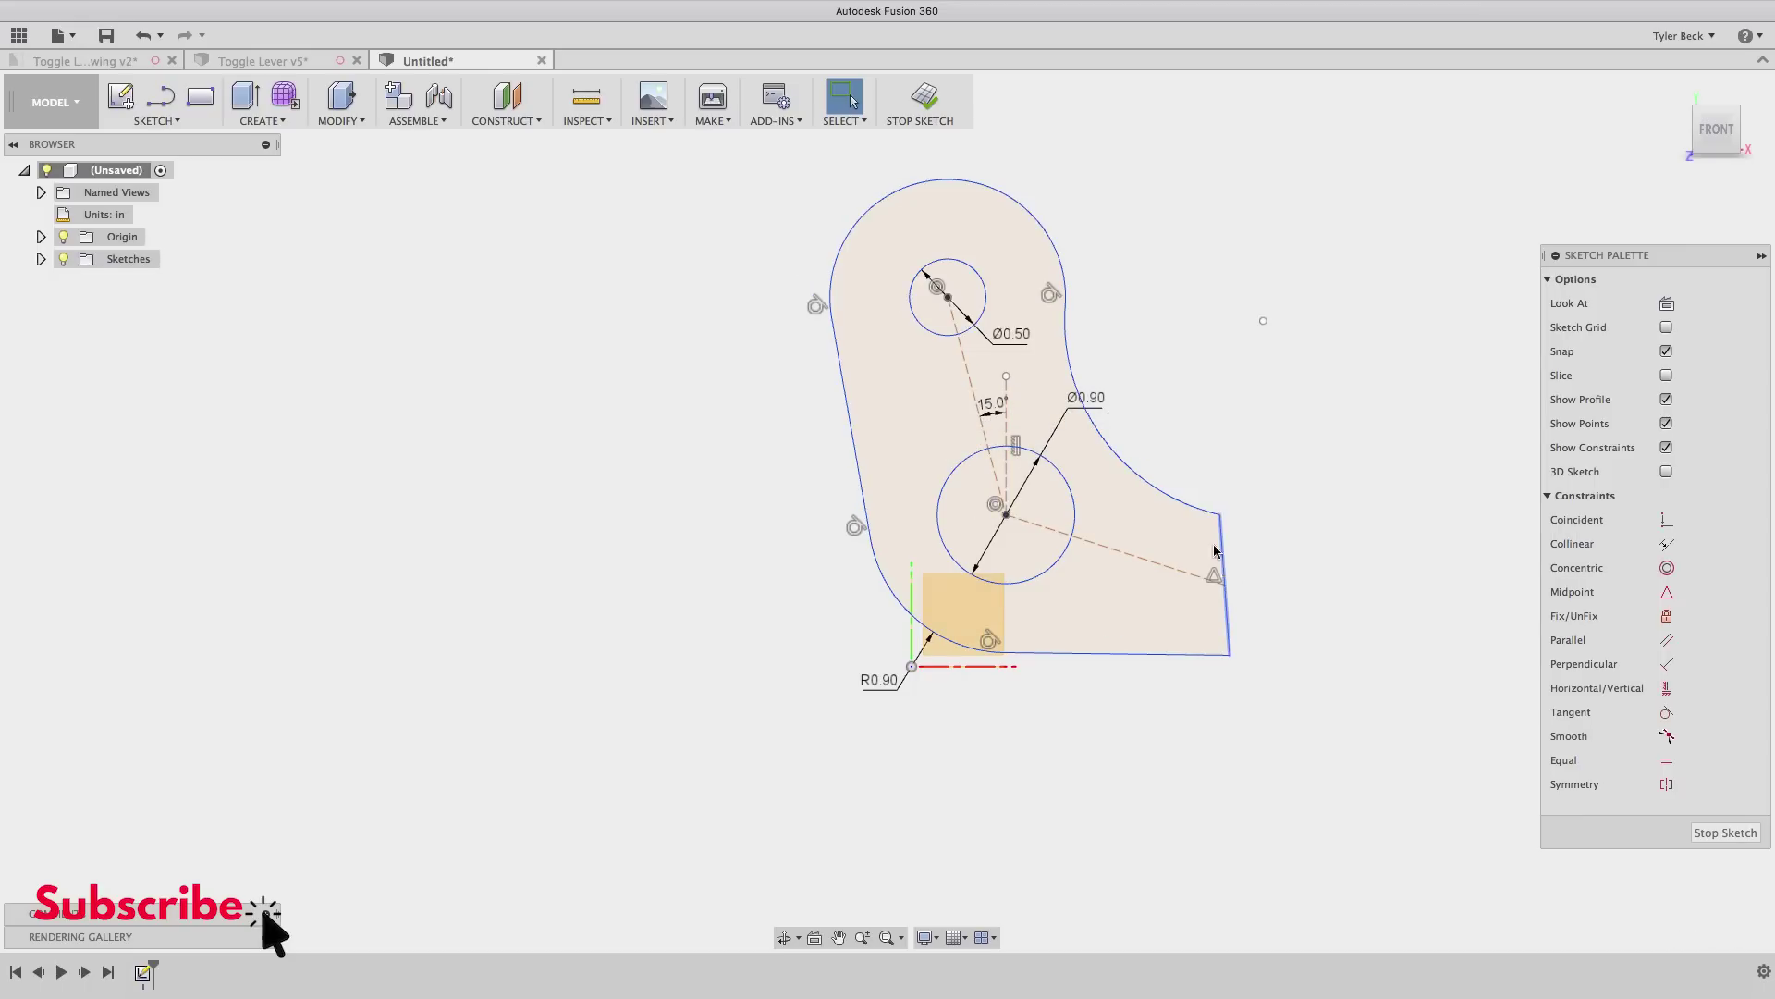
- Move the end line's upper corner upward and make the construction line to its midpoint perpendicular to the vertical construction line
{"action": "mouse_move", "coordinate": [1220, 516]}
{"action": "left_mouse_down"}
{"action": "mouse_move", "coordinate": [1237, 499]}
{"action": "mouse_move", "coordinate": [1202, 425]}
{"action": "mouse_move", "coordinate": [1240, 400]}
{"action": "mouse_move", "coordinate": [1208, 353]}
{"action": "mouse_move", "coordinate": [1165, 376]}
{"action": "mouse_move", "coordinate": [1207, 435]}
{"action": "mouse_move", "coordinate": [1233, 422]}
{"action": "left_mouse_up"}
{"action": "left_click", "coordinate": [1156, 531]}
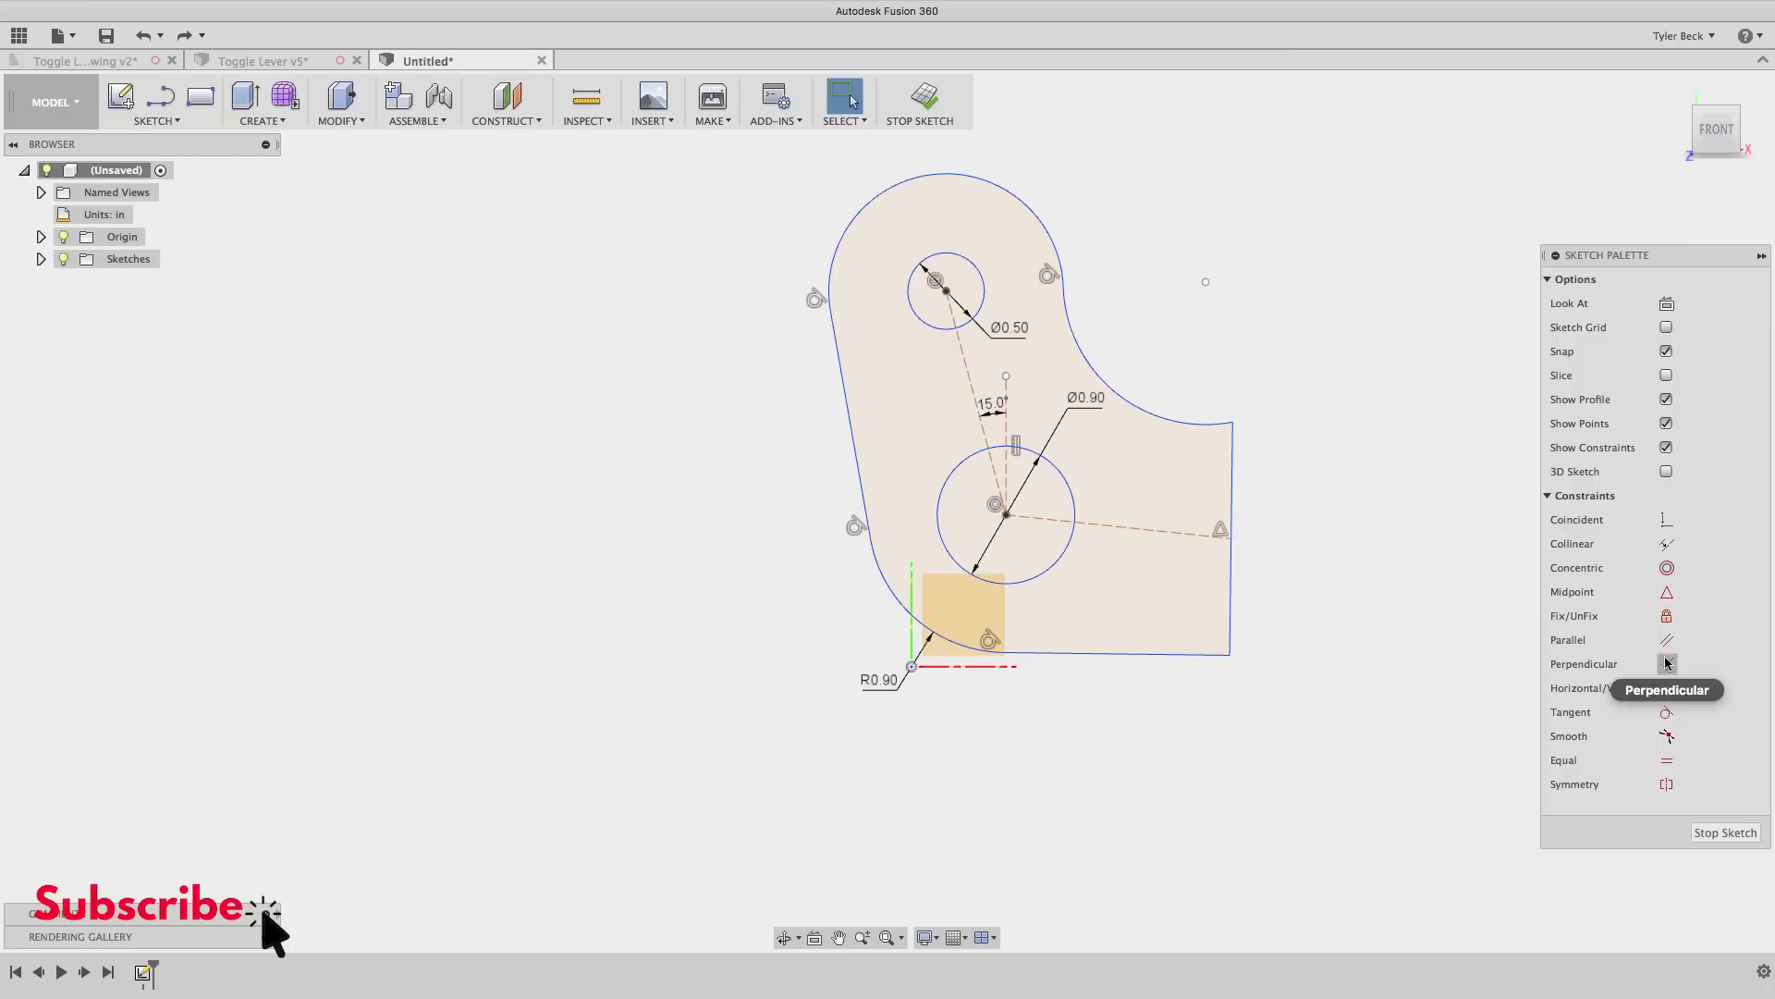
{"action": "left_click", "coordinate": [1666, 664]}
{"action": "left_click", "coordinate": [1007, 467]}
{"action": "left_click", "coordinate": [1039, 518]}
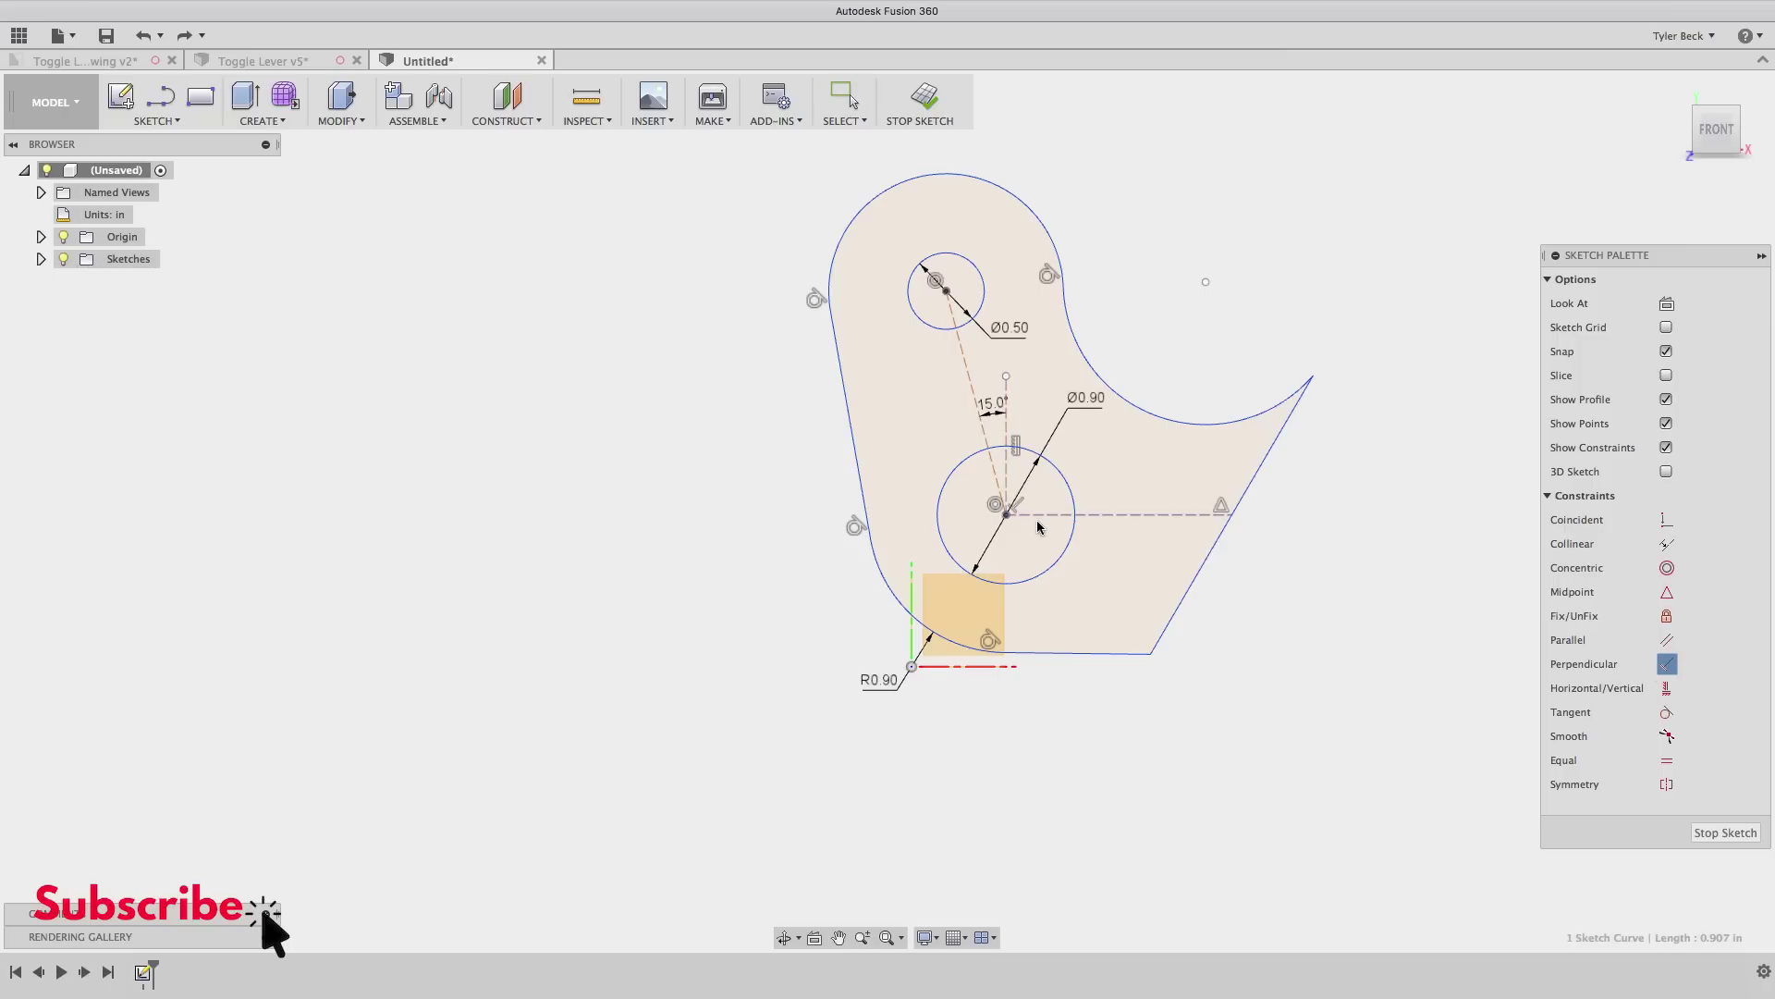
{"action": "key", "text": "Escape"}
- Make the profile's end line vertical and set its midpoint 2.2 in horizontally from the lower circle's centre
{"action": "left_click", "coordinate": [1261, 468]}
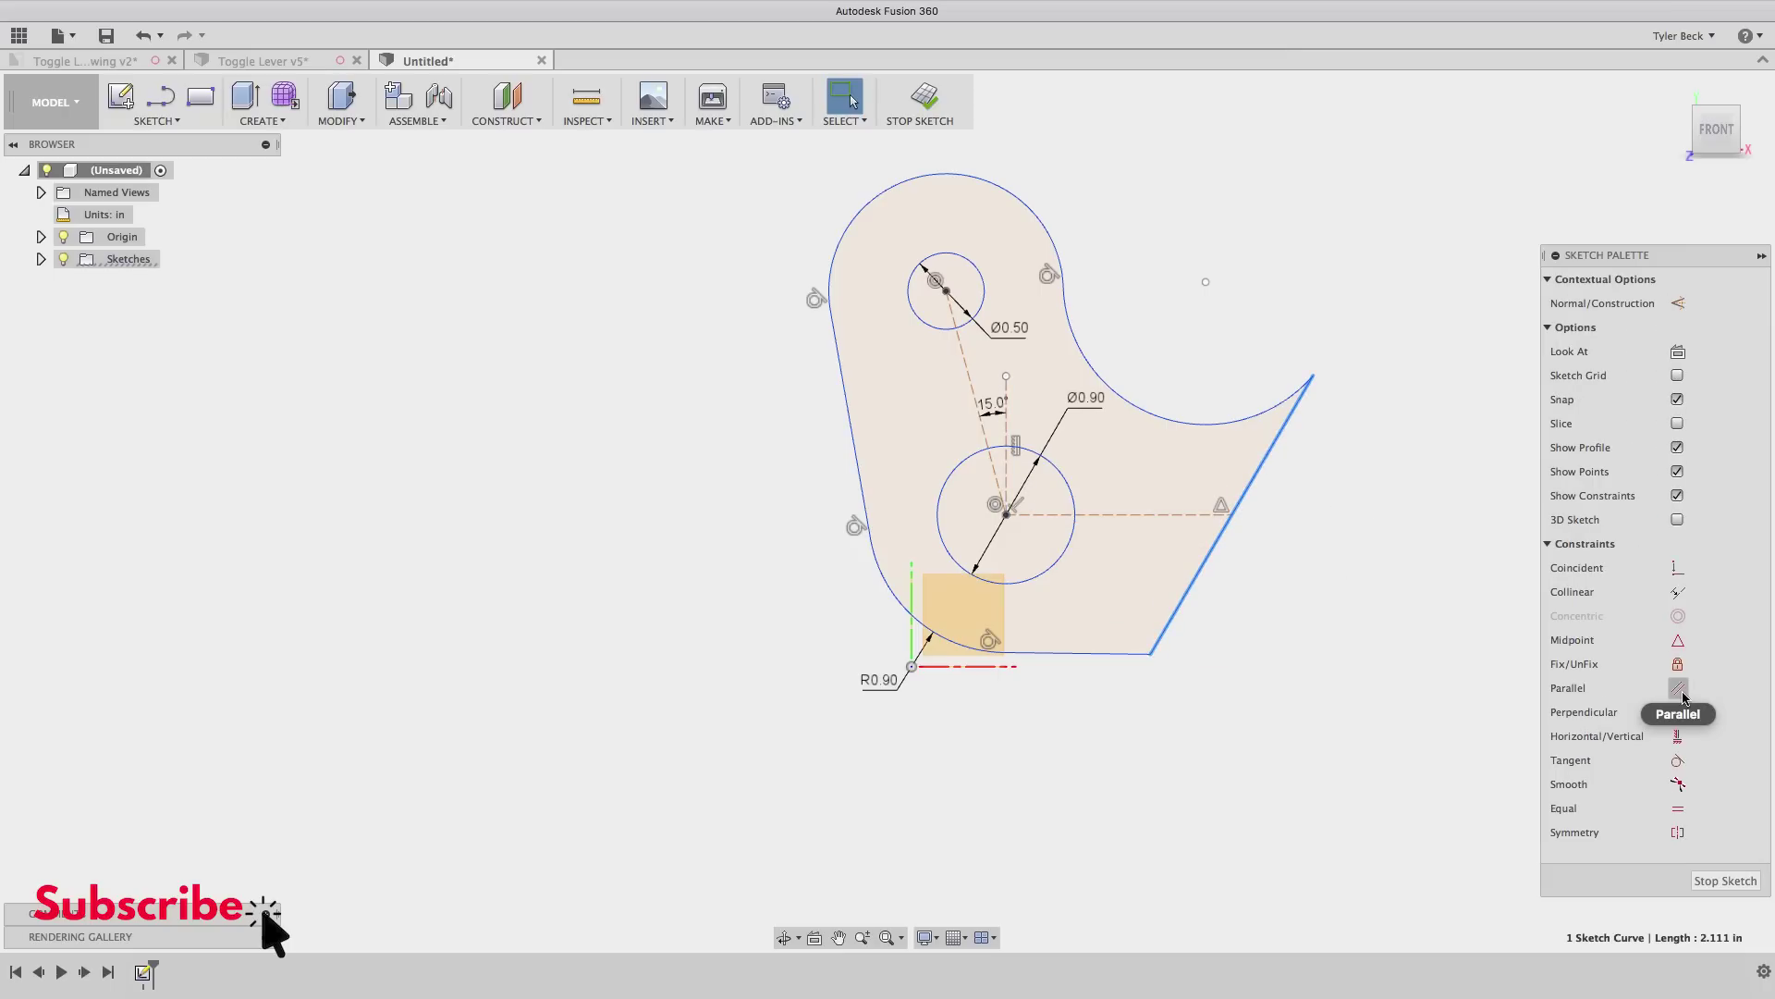
{"action": "left_click", "coordinate": [1678, 736]}
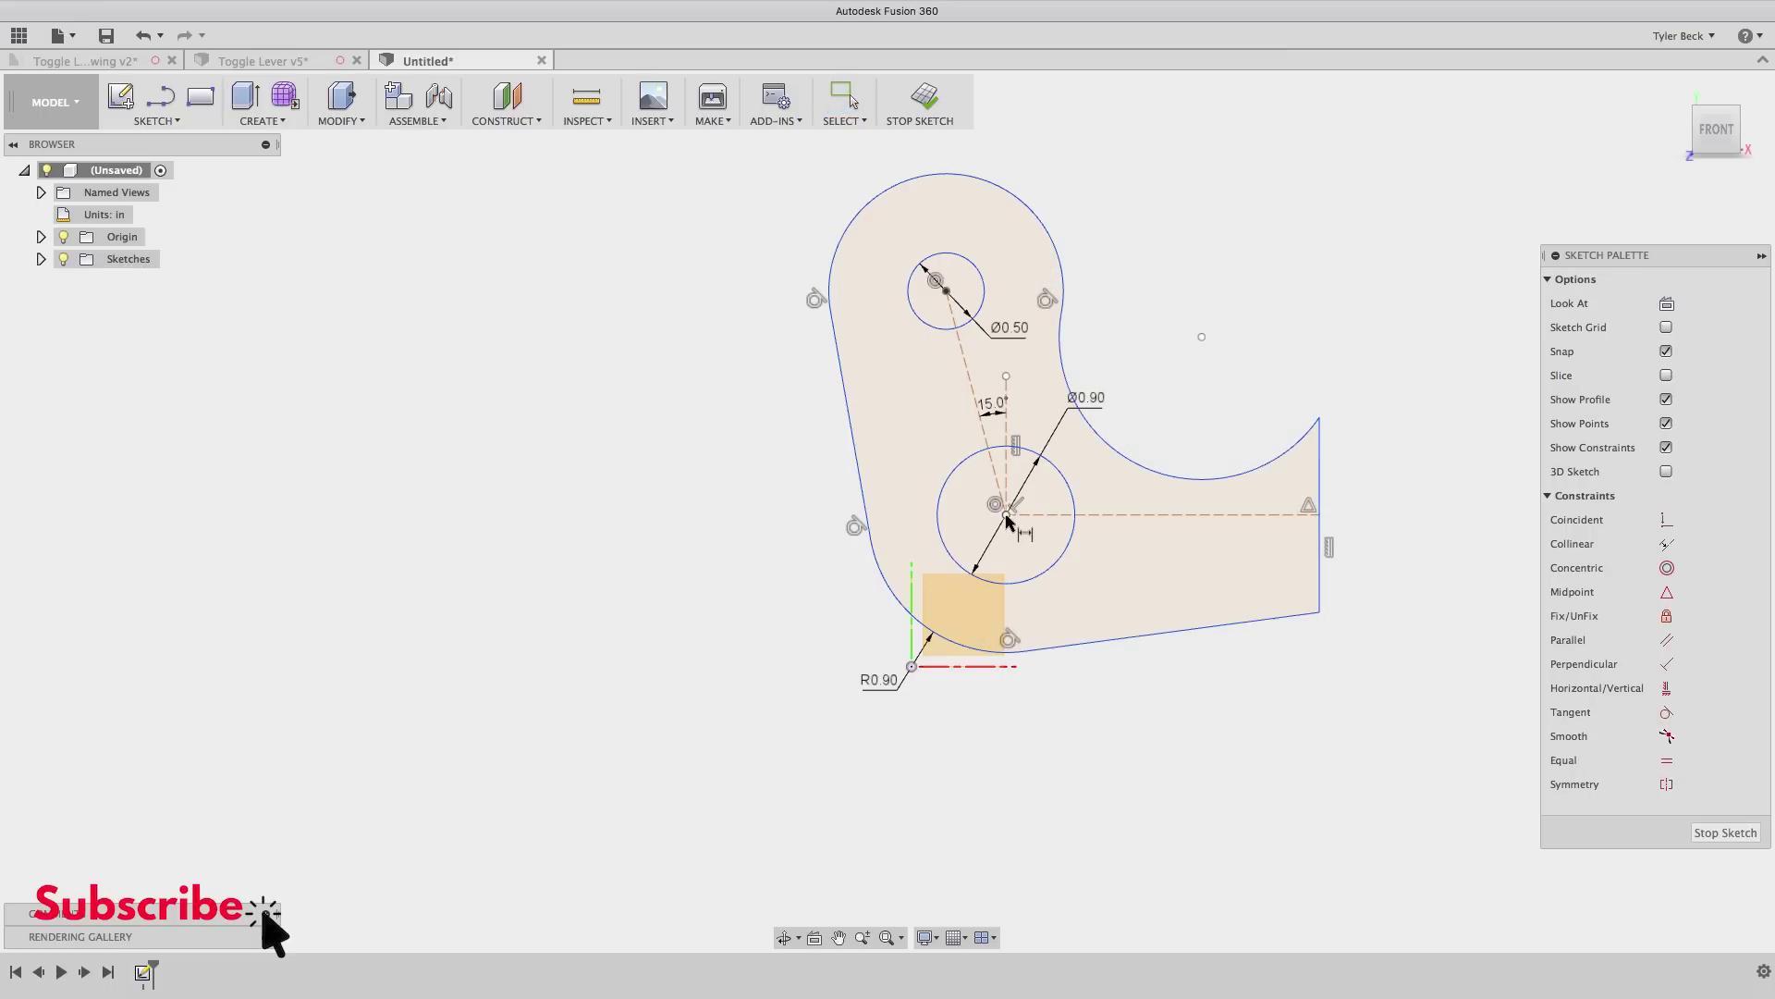
{"action": "left_click", "coordinate": [1006, 514]}
{"action": "left_click", "coordinate": [1320, 516]}
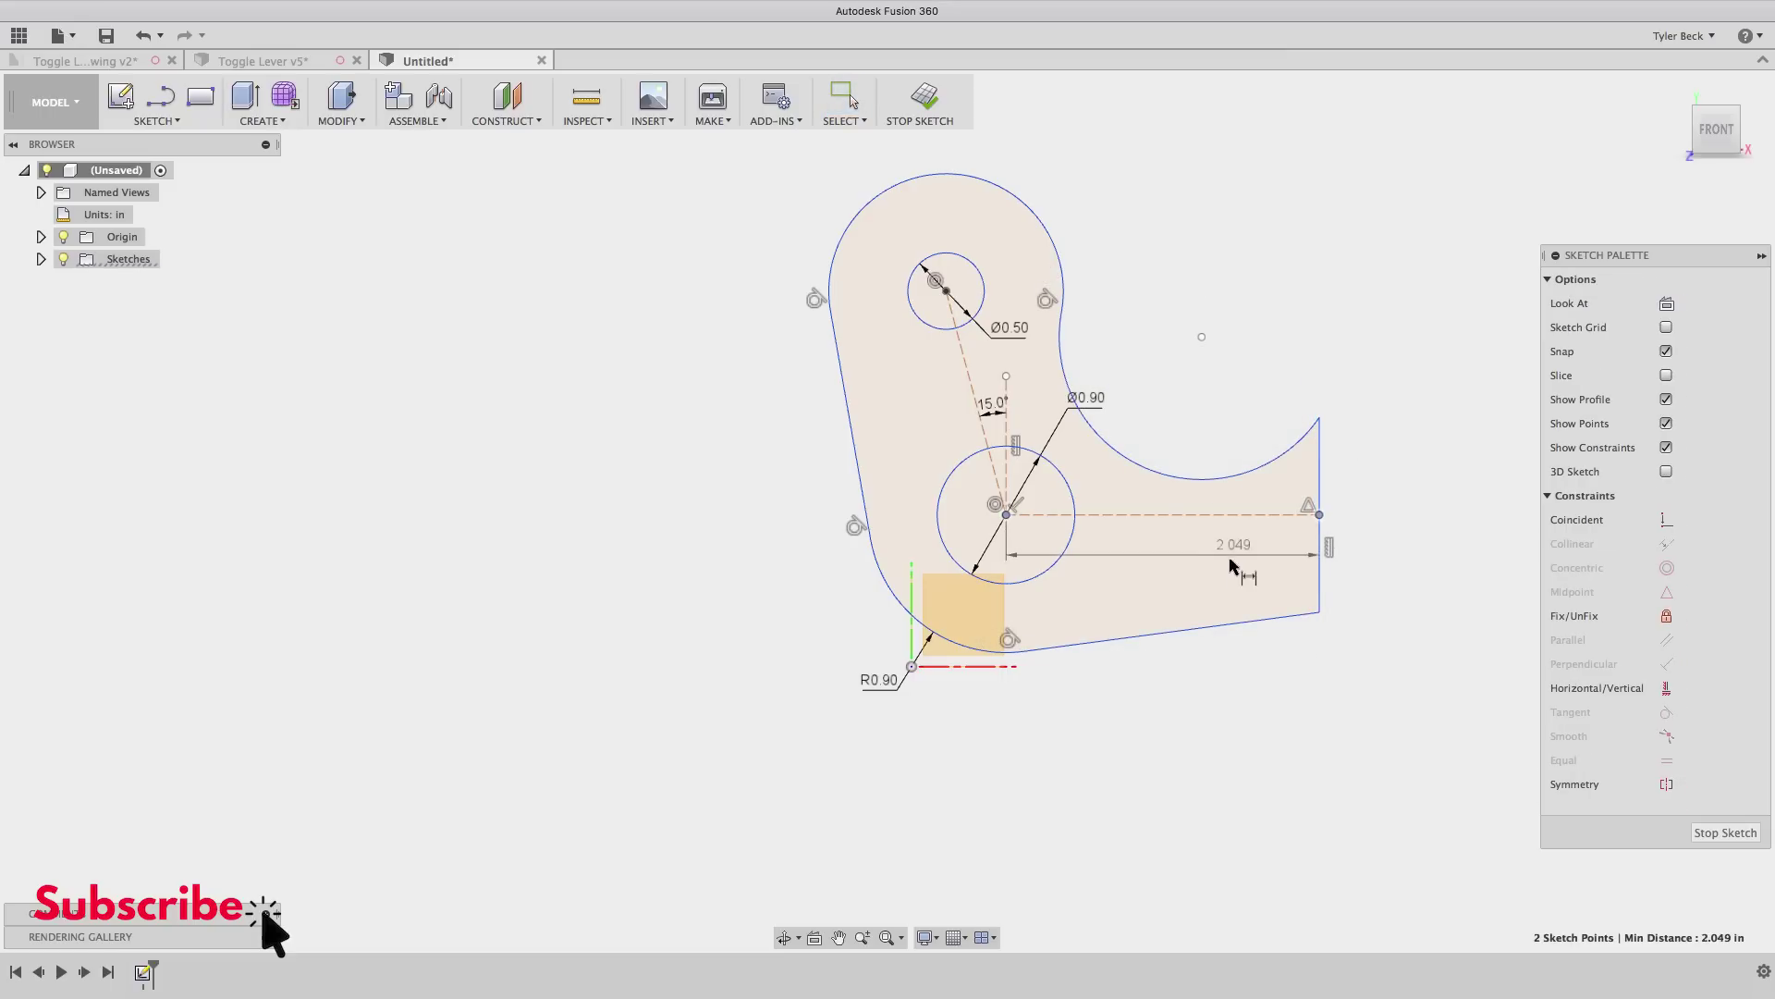
{"action": "left_click", "coordinate": [1222, 553]}
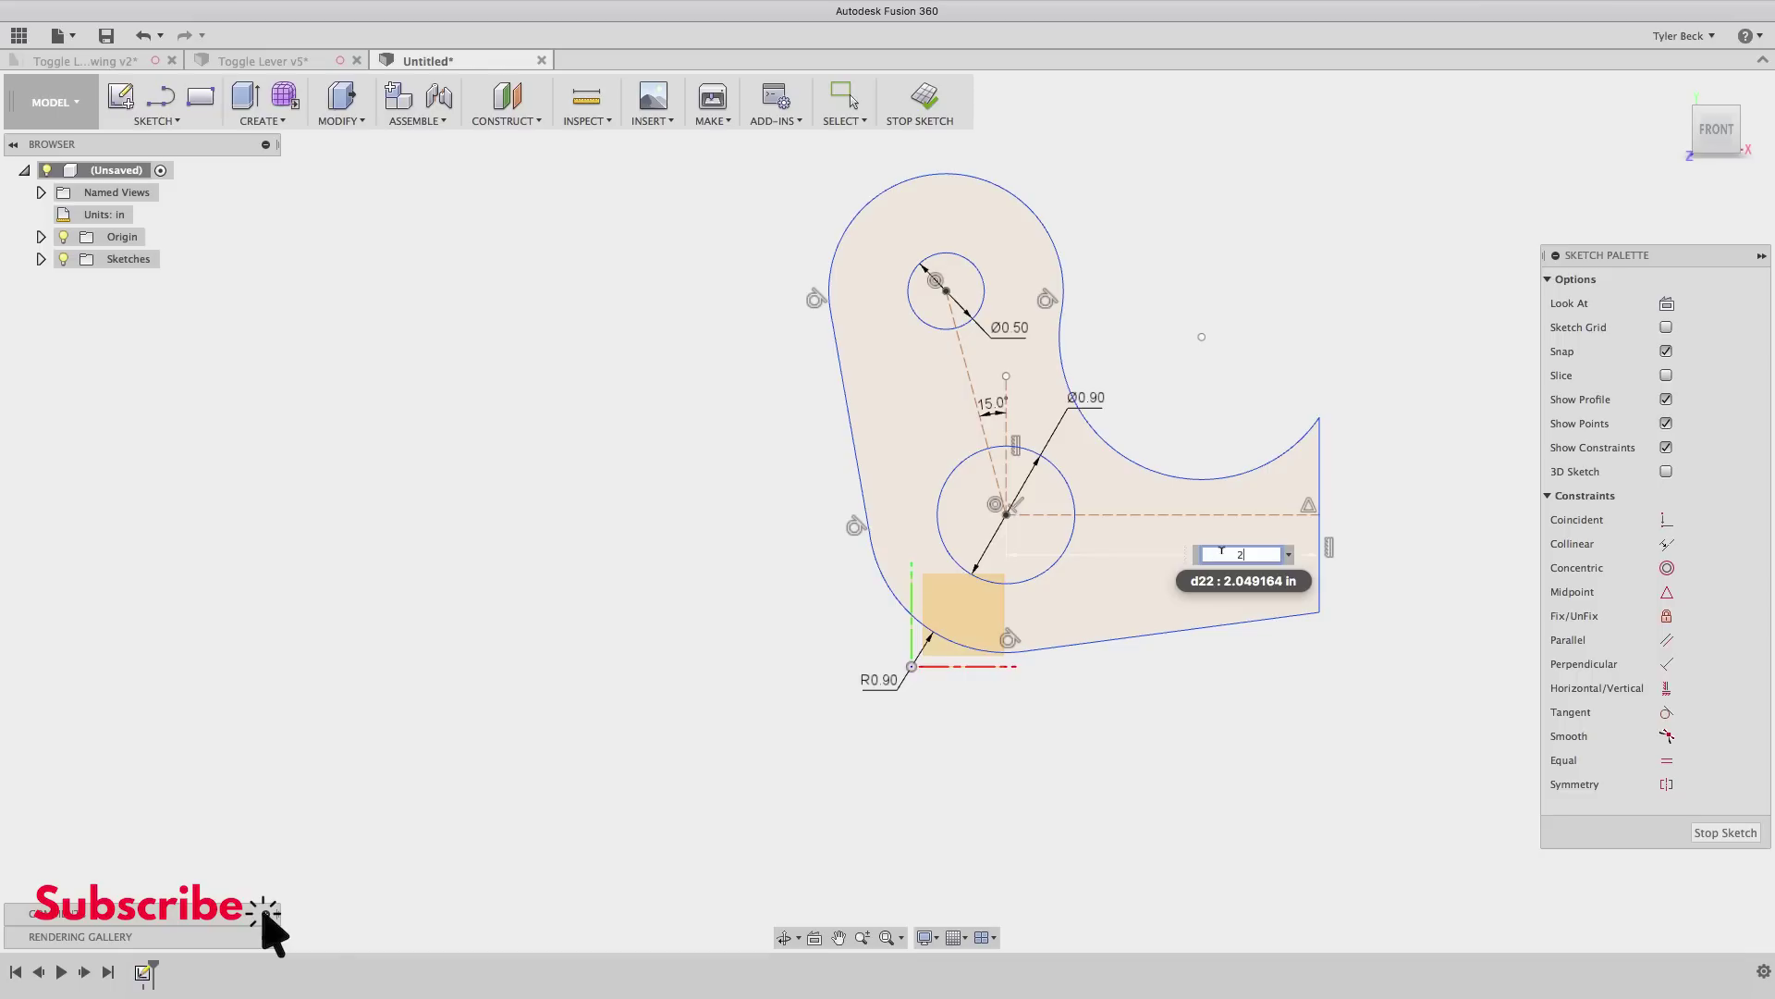
{"action": "key", "text": "Return"}
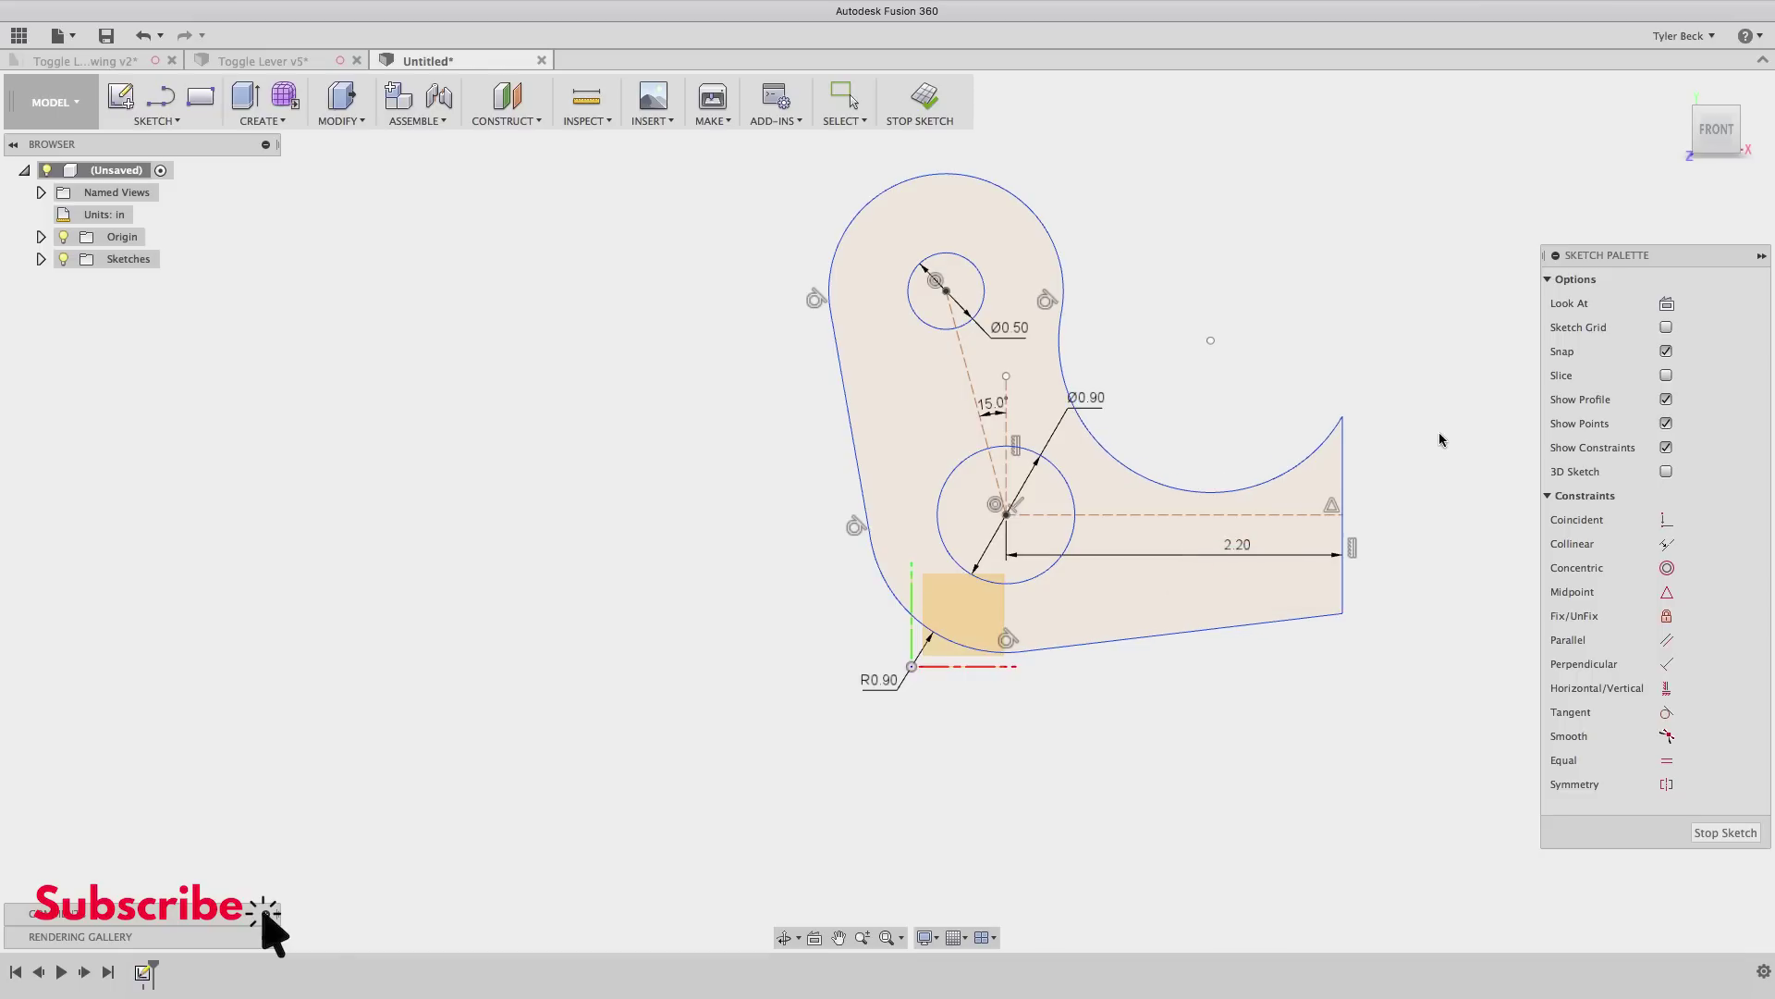
- Dimension the vertical end line's length as 1.5 in and the radius of the outer arc around the upper circle as 0.5 in
{"action": "left_click", "coordinate": [1344, 457]}
{"action": "left_click", "coordinate": [1393, 452]}
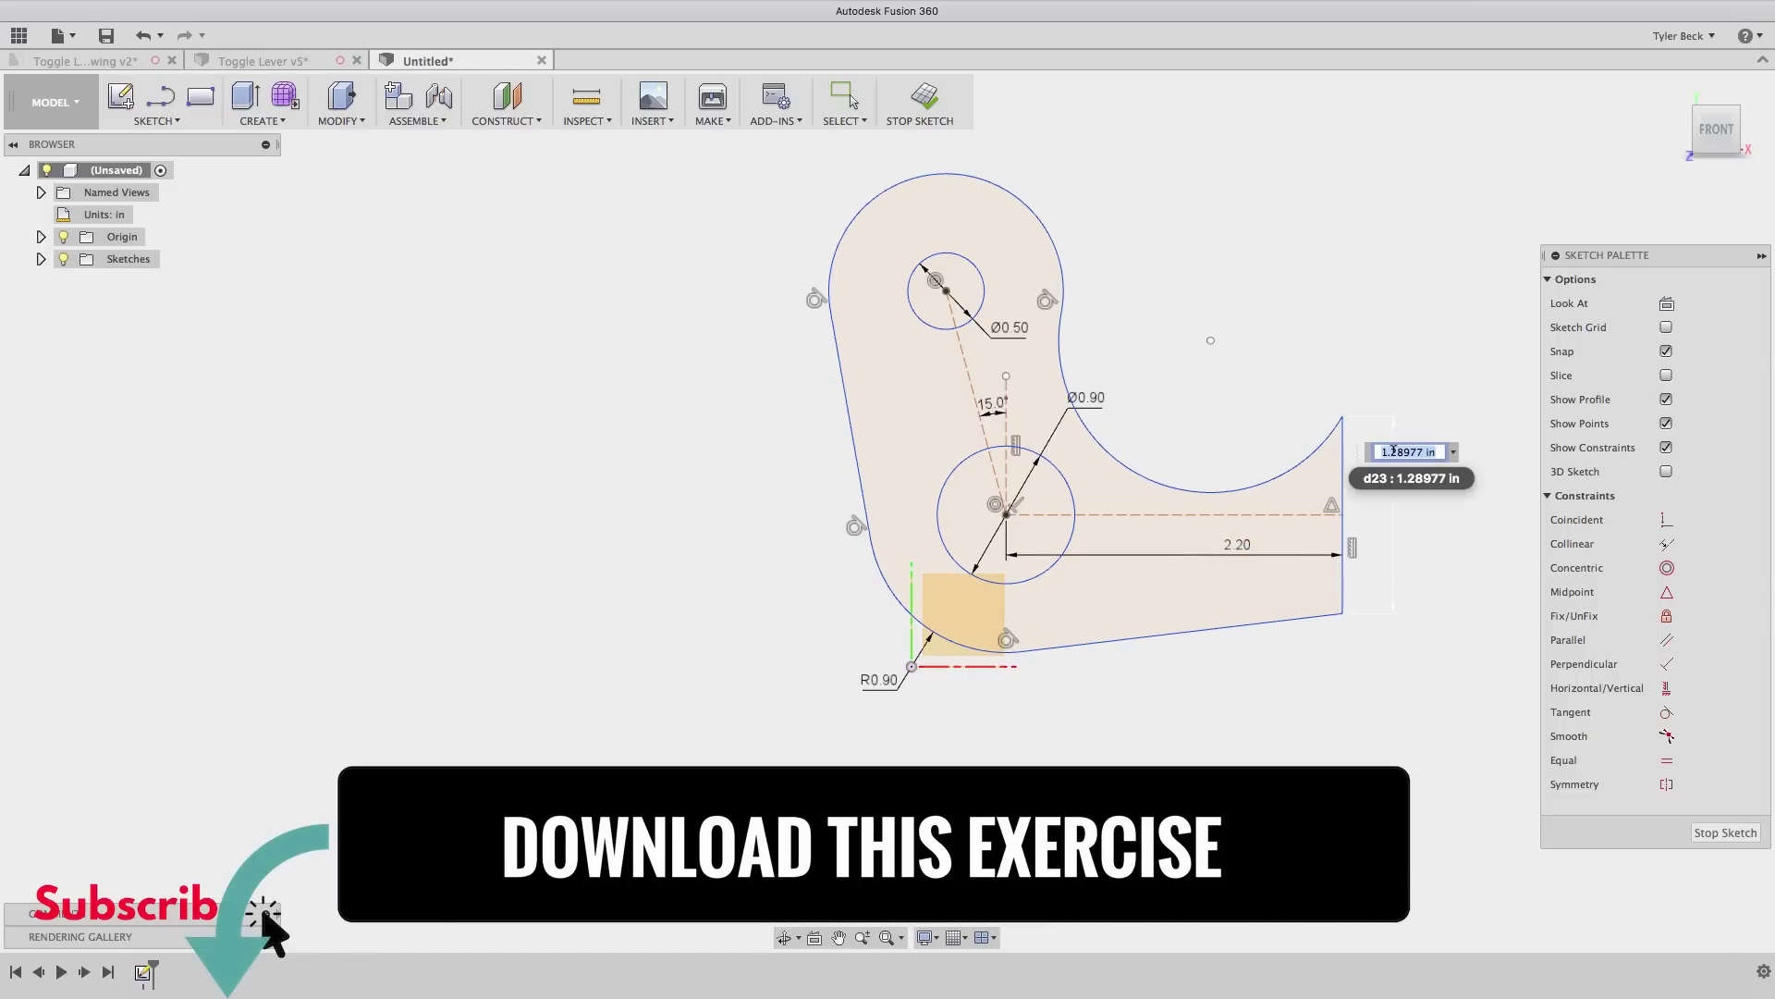
{"action": "type", "text": "1.5"}
{"action": "key", "text": "Return"}
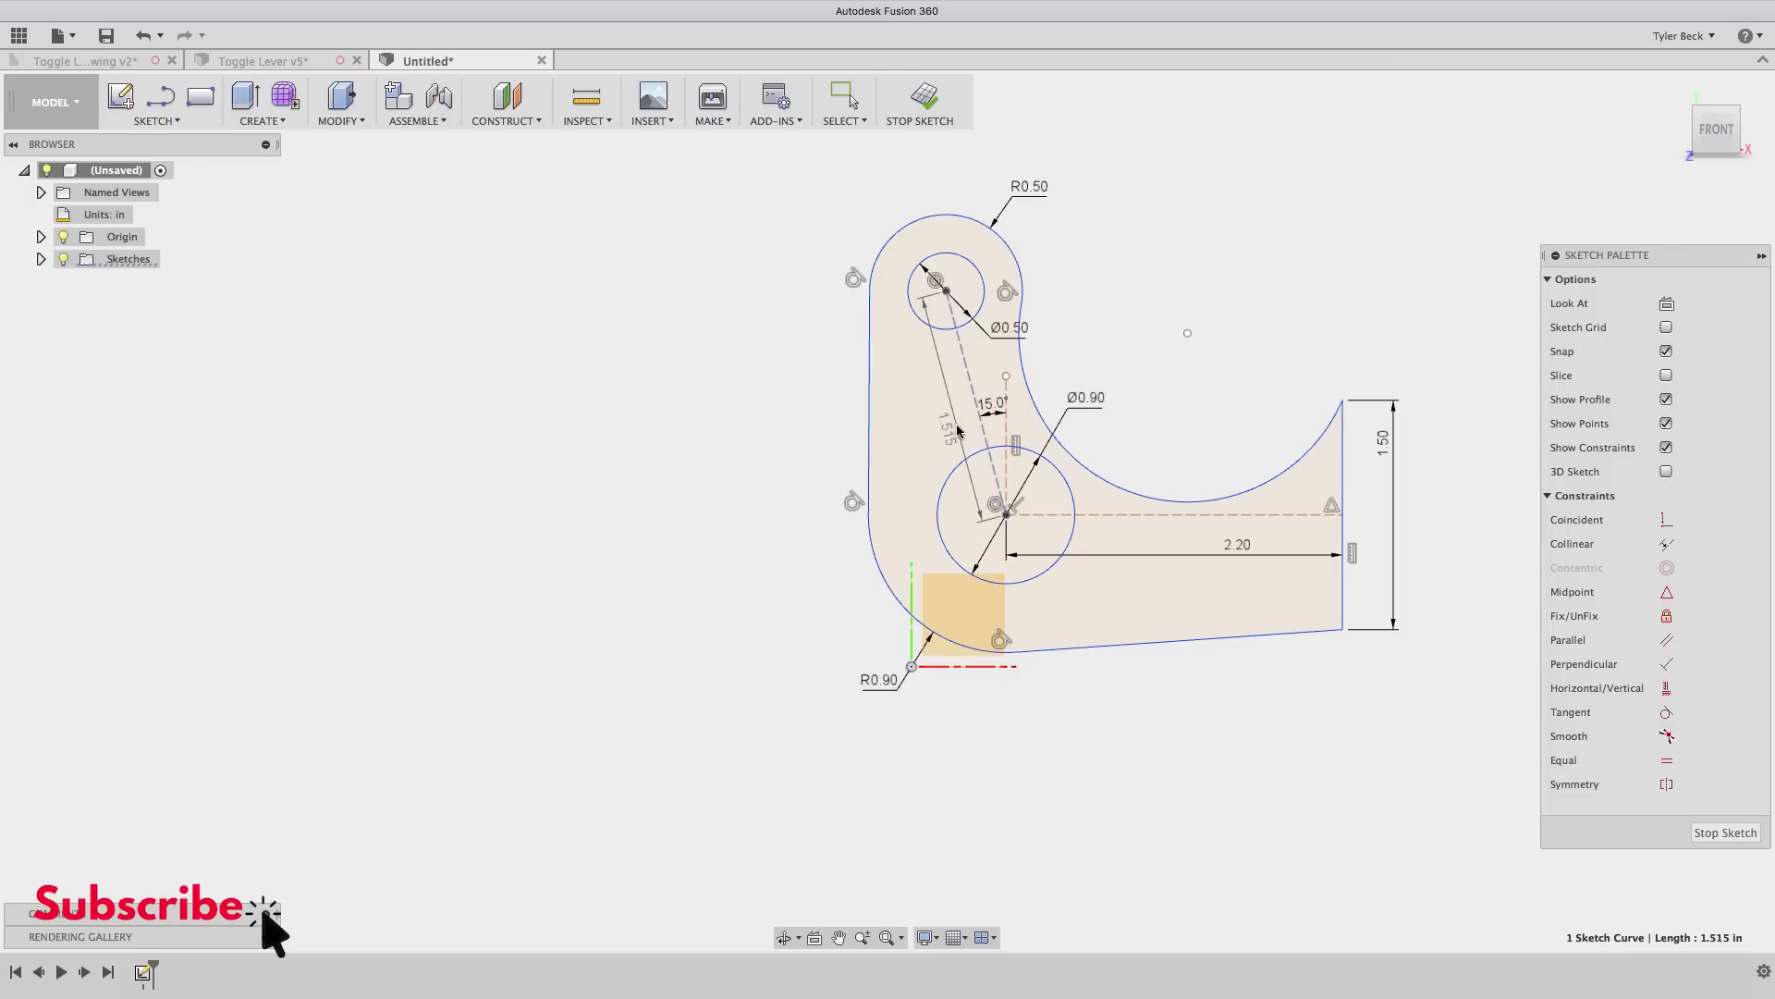
- Set the distance between the two circle centres to 2 in and place the dimension outside the profile
{"action": "left_click", "coordinate": [958, 422]}
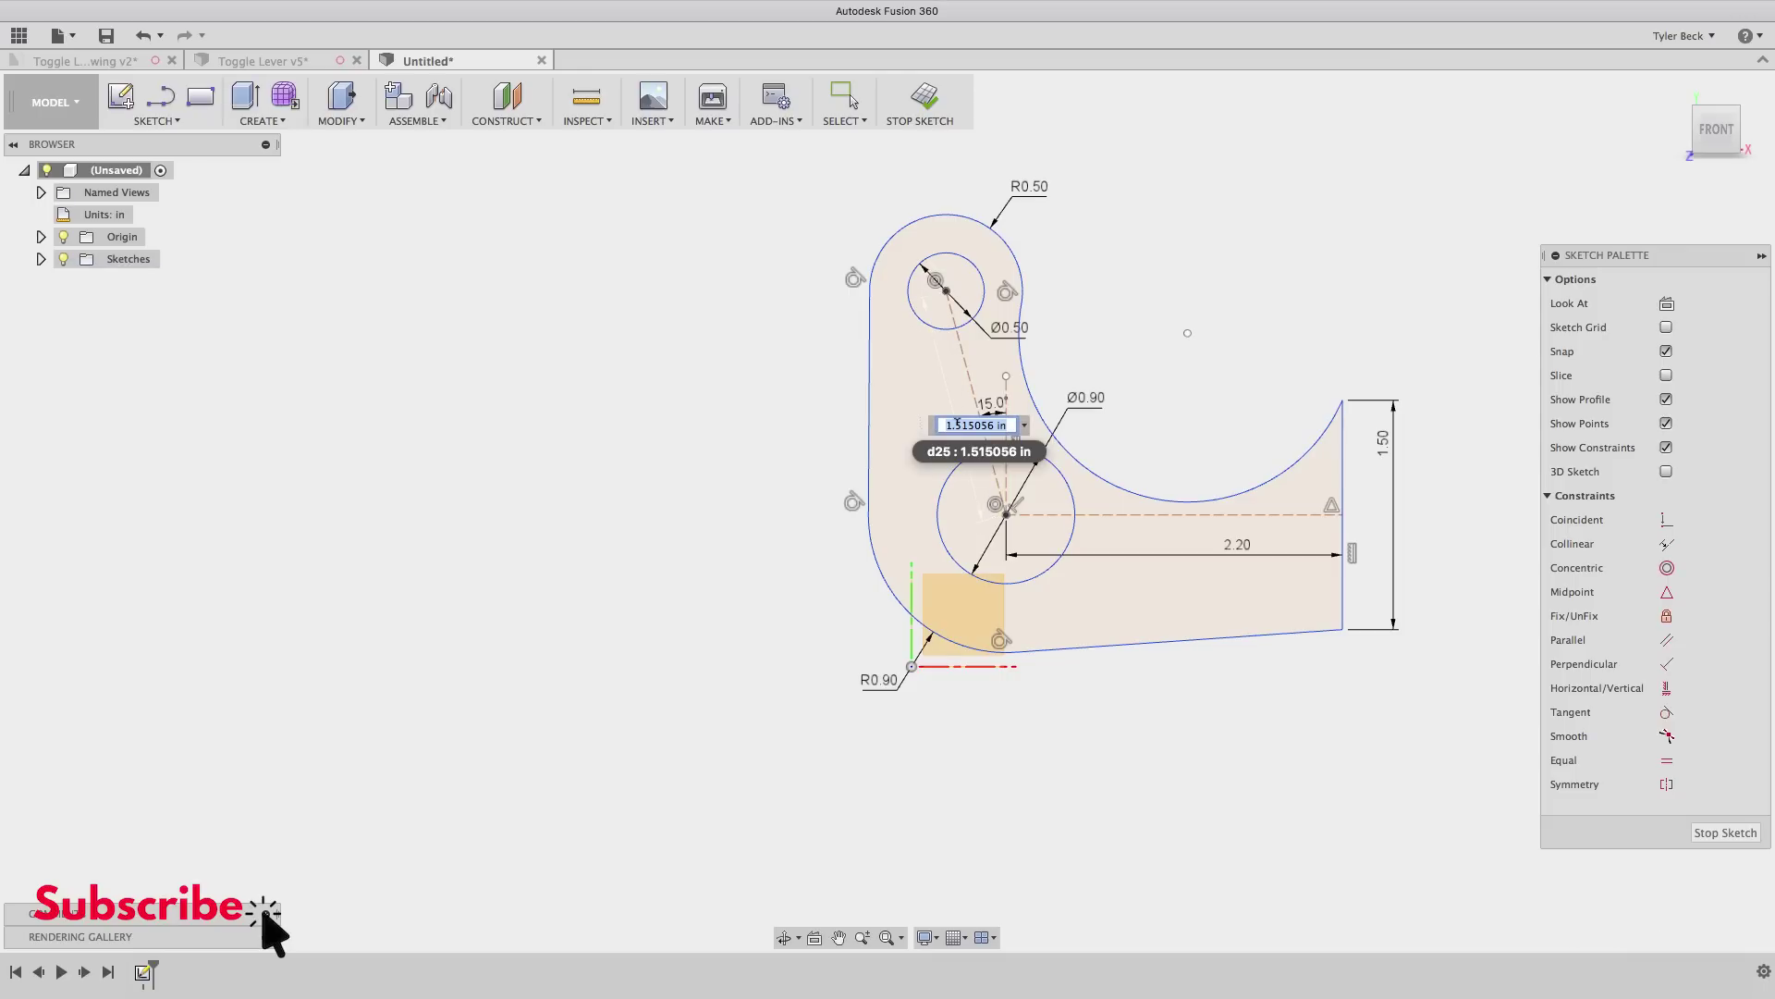
{"action": "type", "text": "2"}
{"action": "key", "text": "Return"}
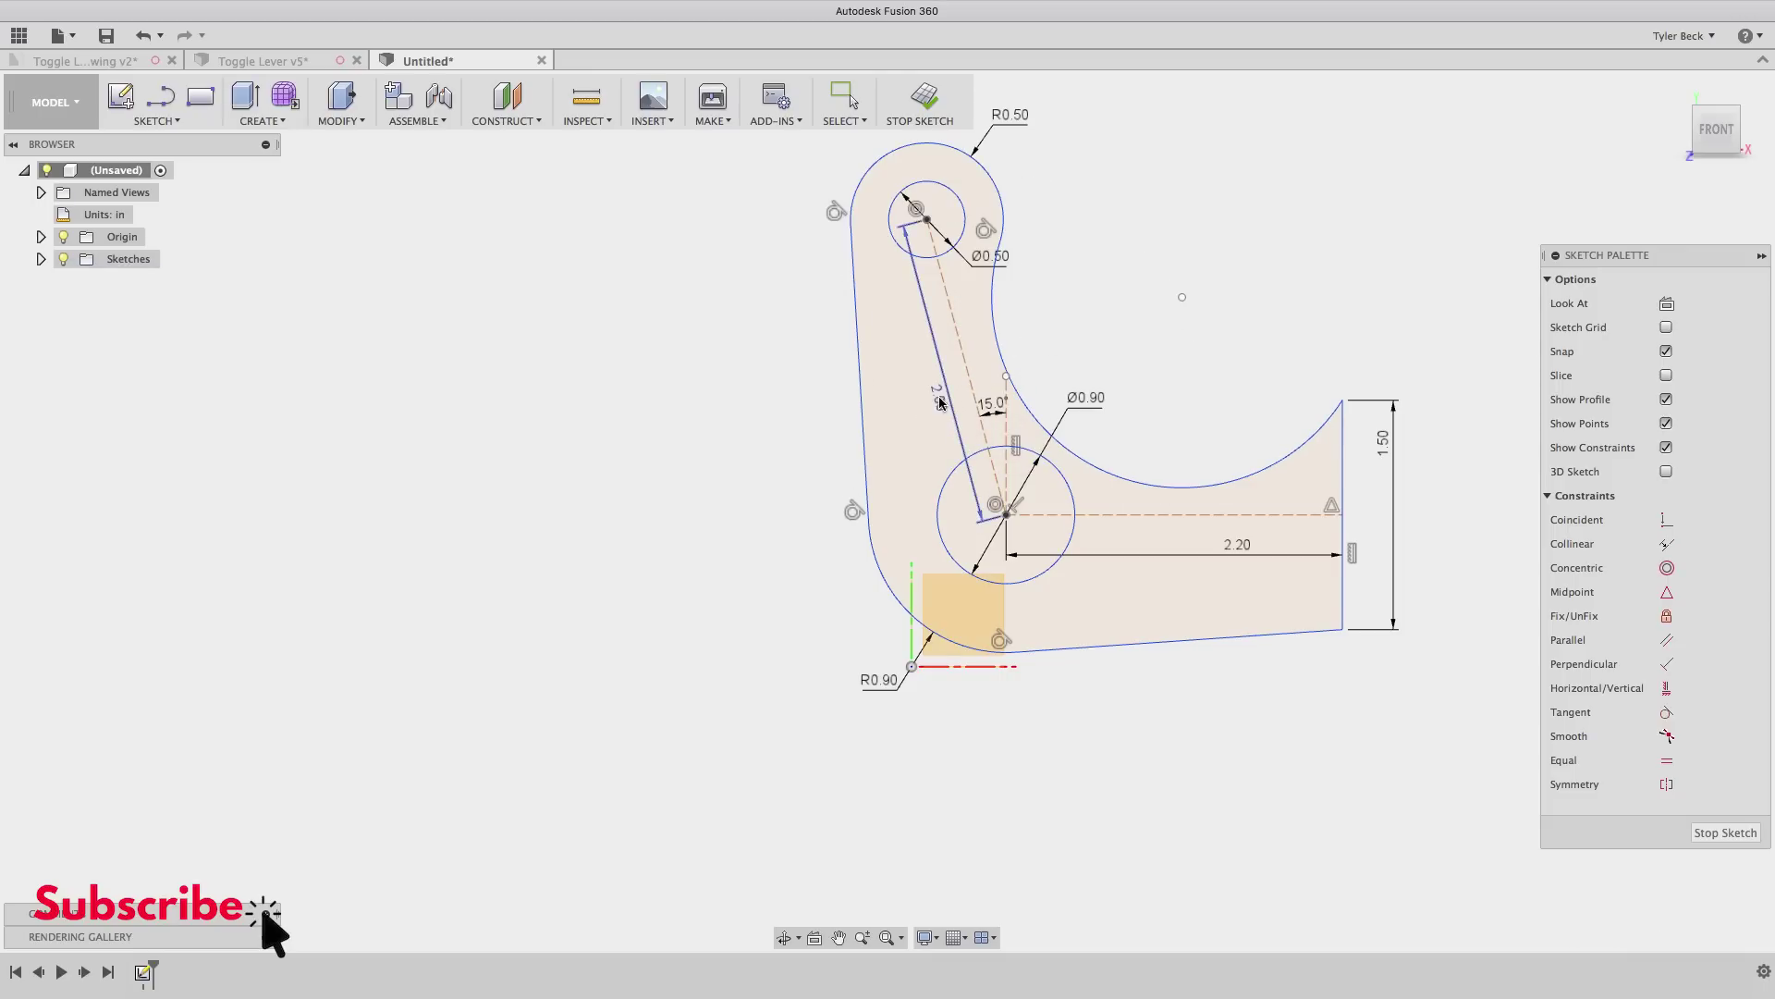
{"action": "left_click_drag", "start_coordinate": [940, 402], "coordinate": [772, 471]}
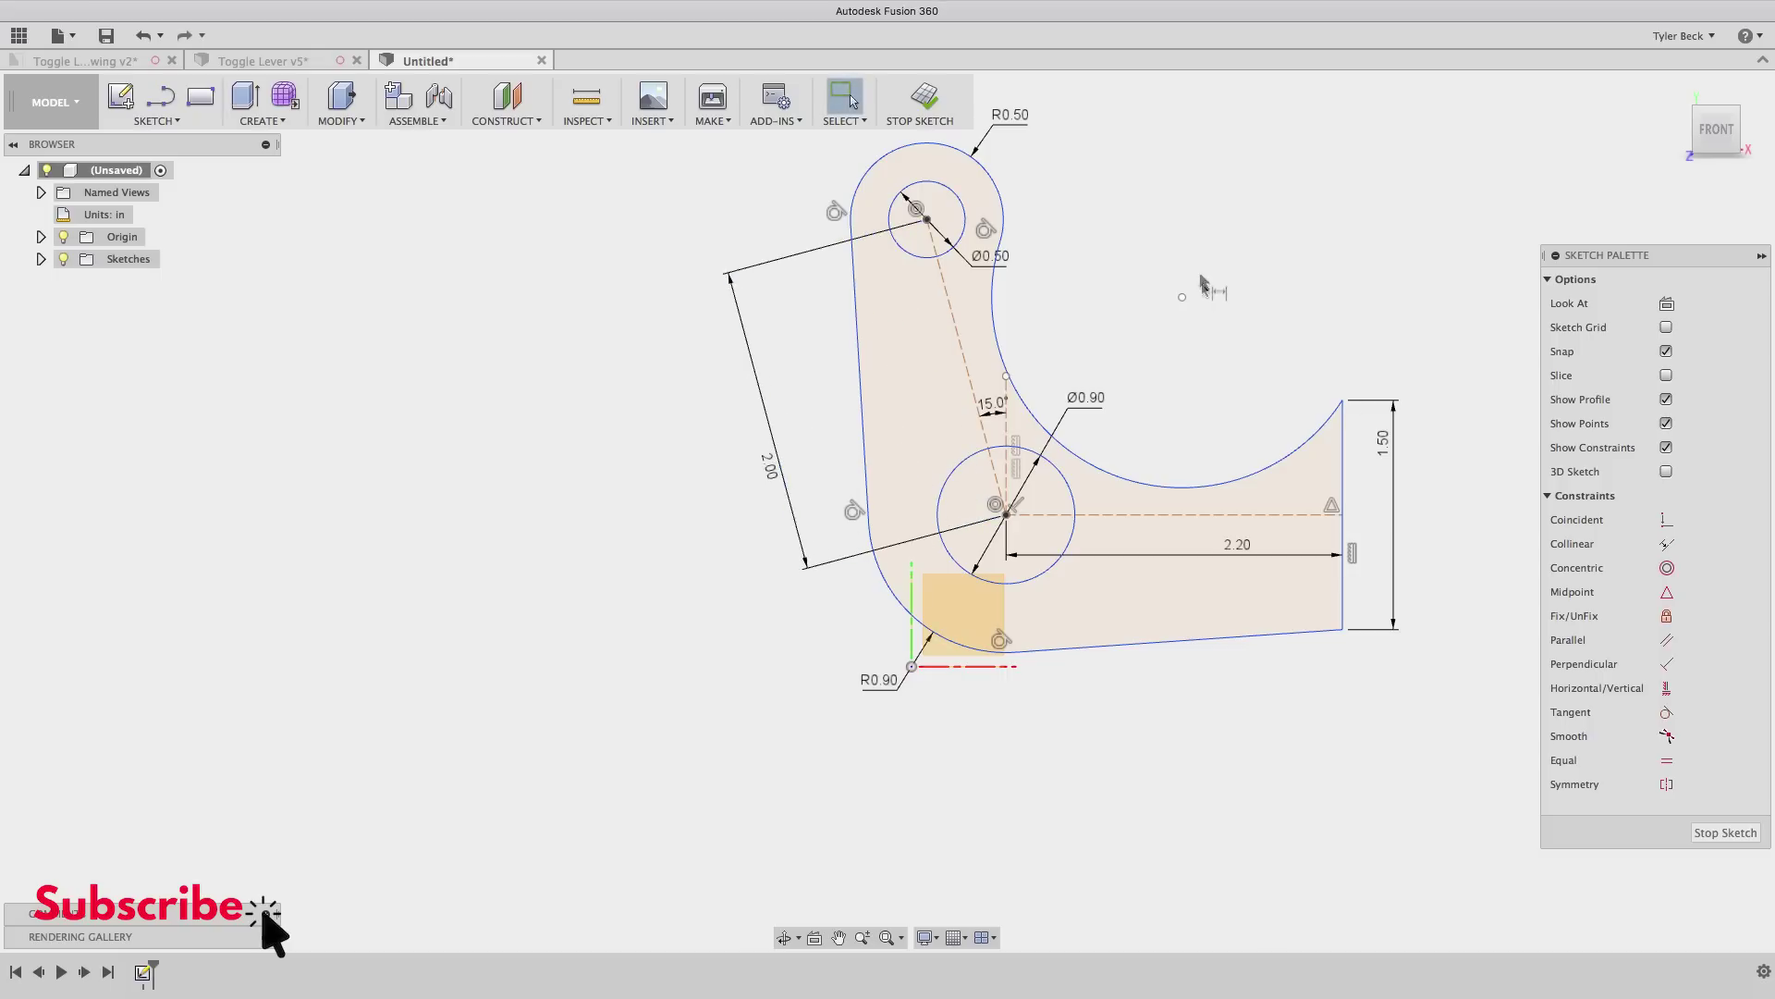
{"action": "key", "text": "Escape"}
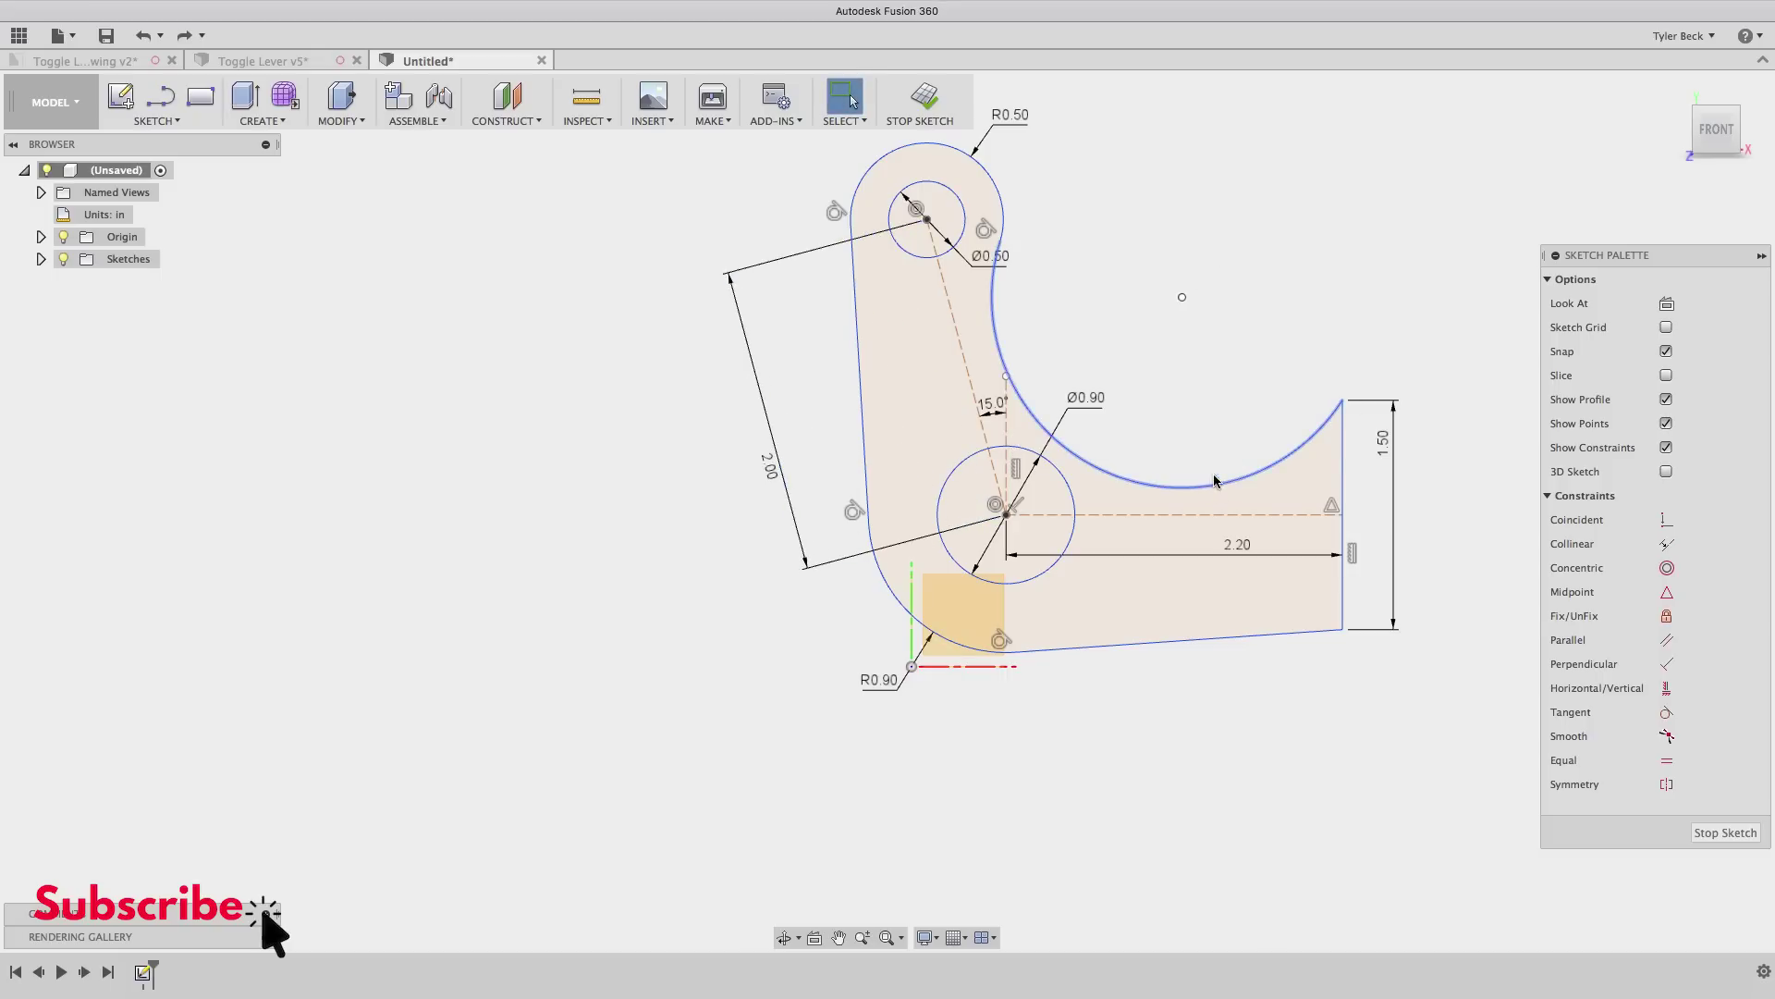
- Pull the concave arc and the profile upward, and make the base line's endpoint at the 0.9 in arc coincident with the origin
{"action": "left_click_drag", "start_coordinate": [1215, 481], "coordinate": [1248, 404]}
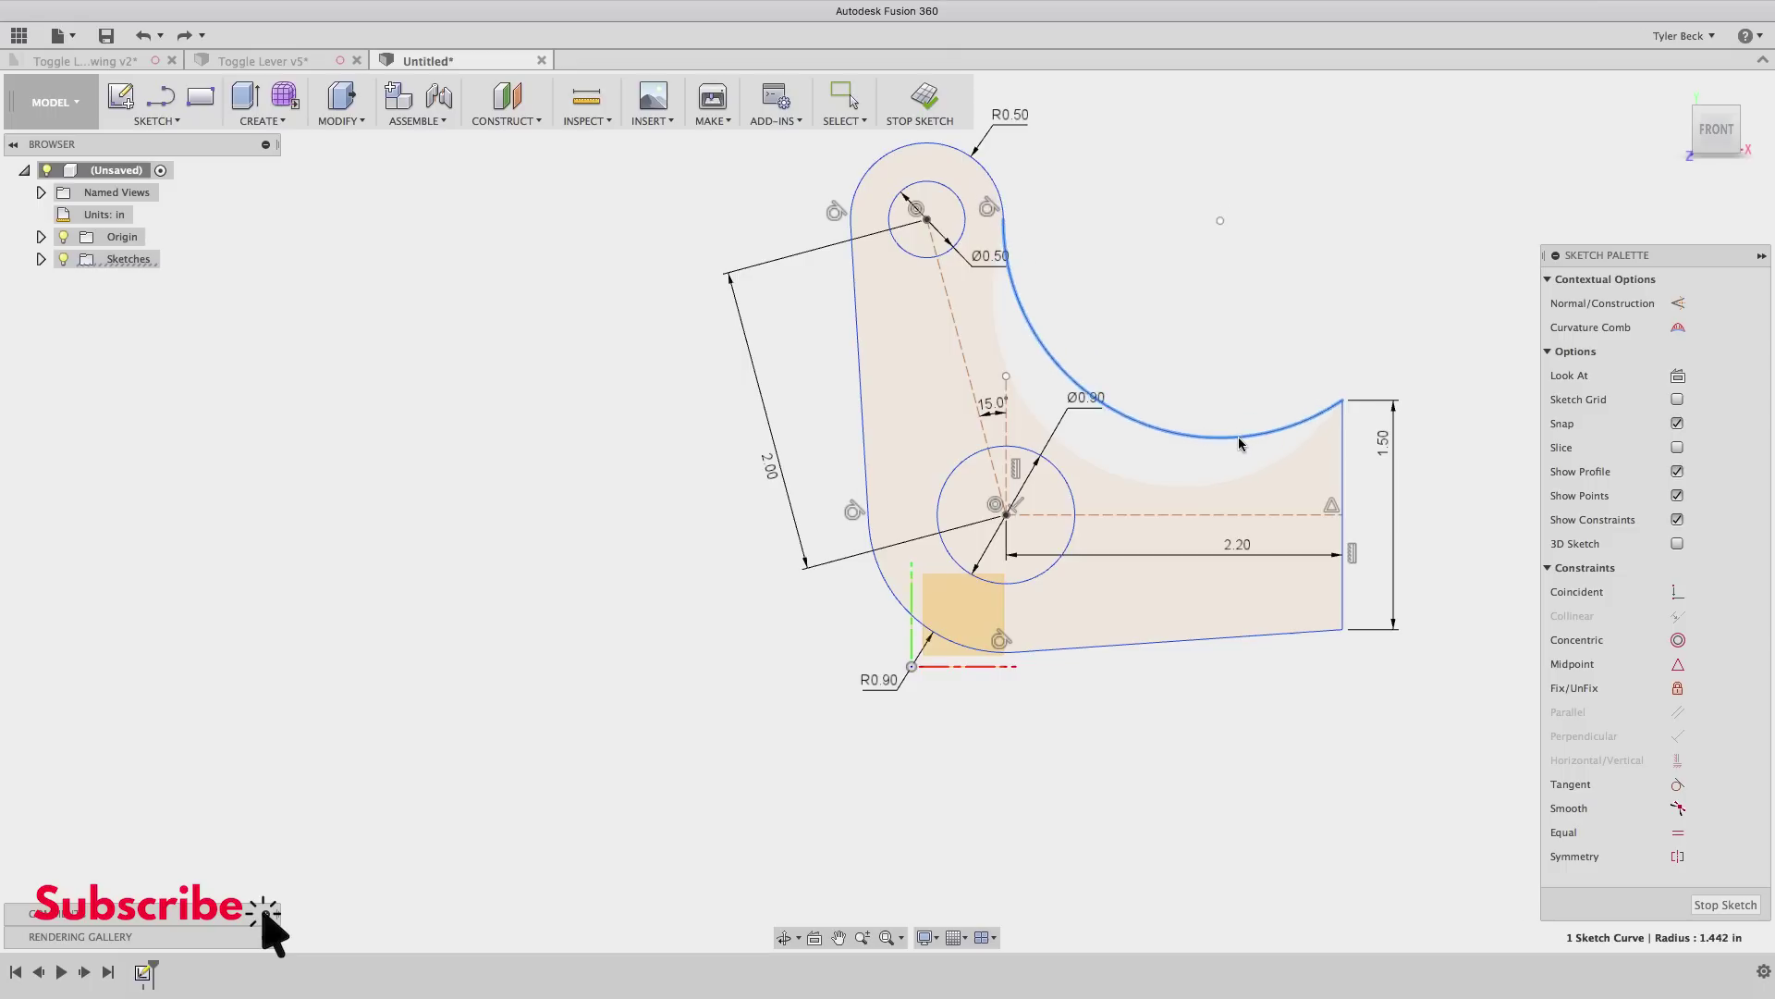
{"action": "left_click_drag", "start_coordinate": [1306, 635], "coordinate": [1293, 569]}
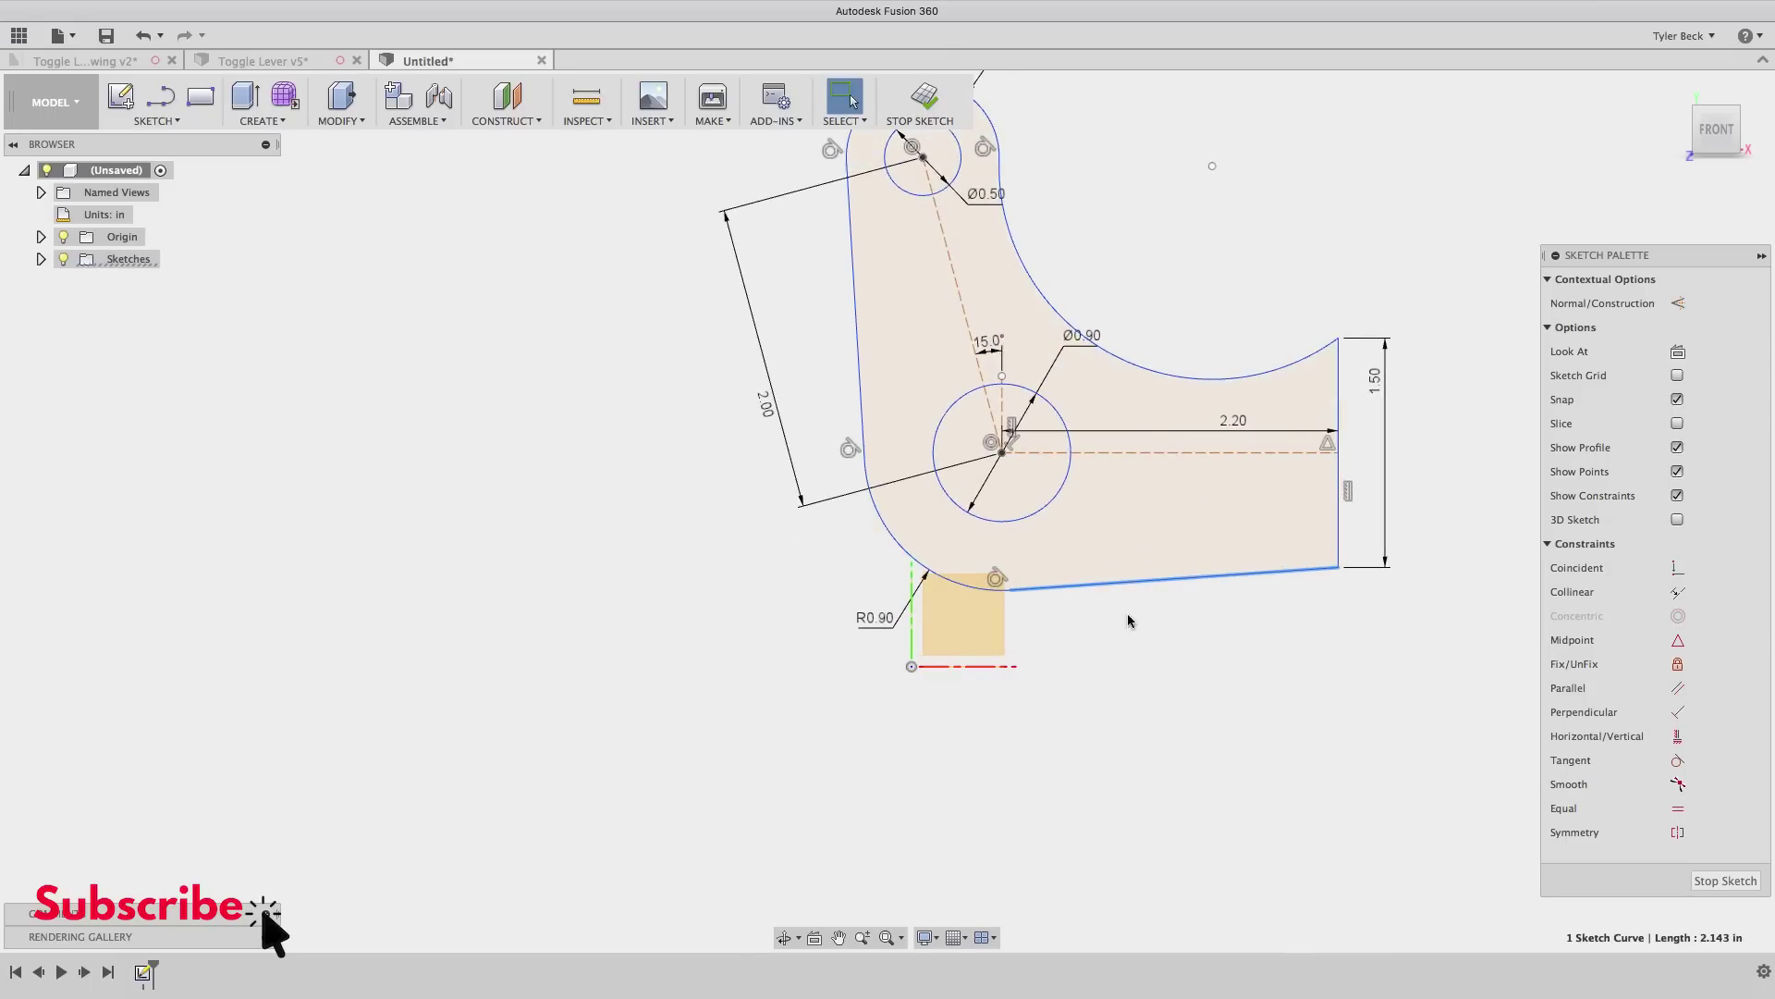
{"action": "left_click", "coordinate": [1011, 590]}
{"action": "left_click", "coordinate": [912, 667], "text": "shift"}
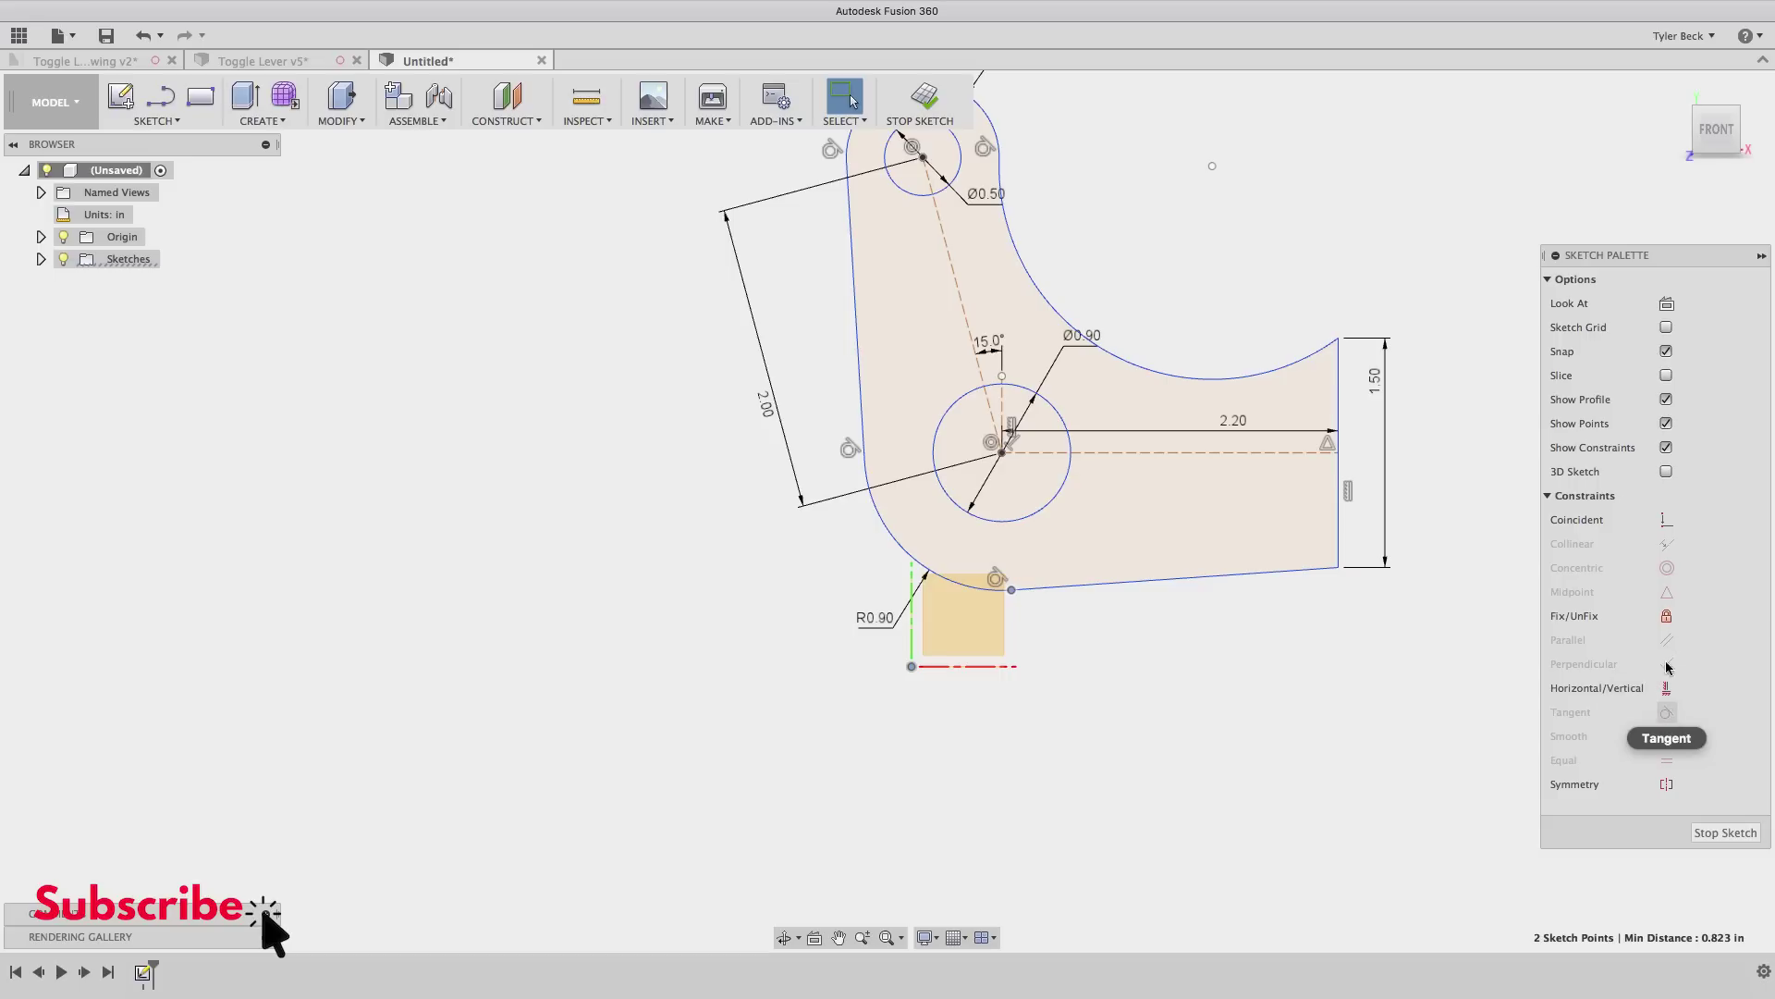
{"action": "left_click", "coordinate": [1664, 520]}
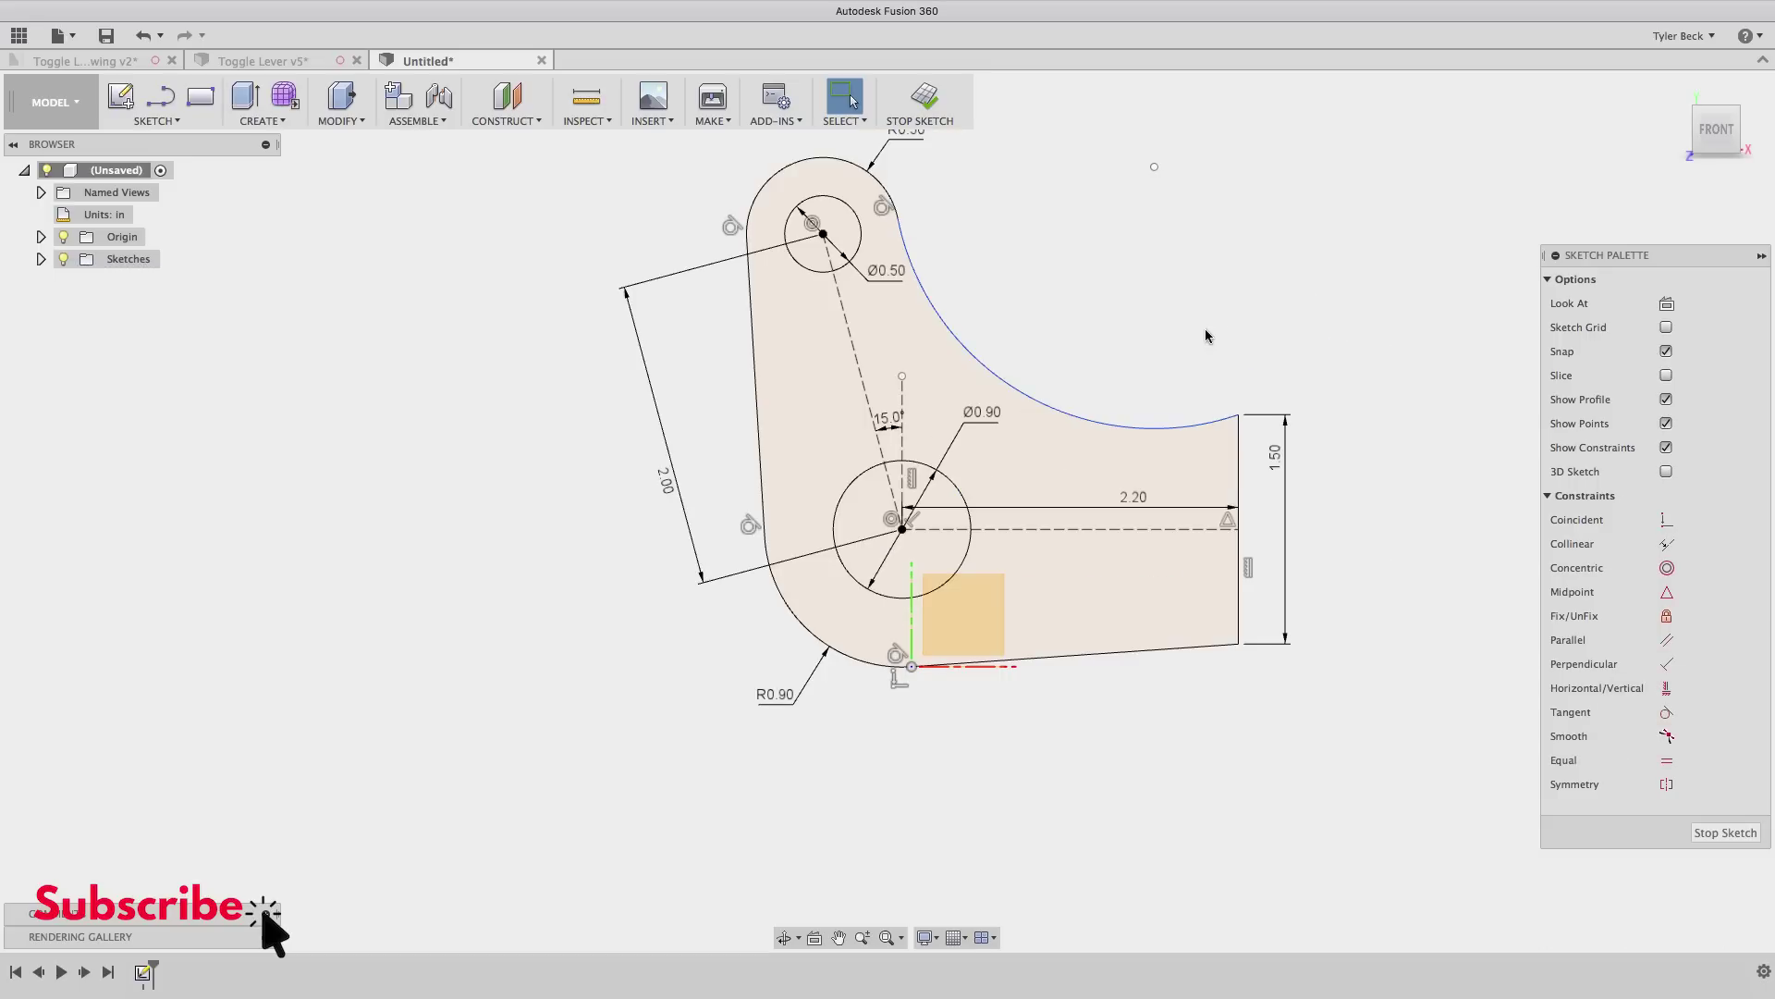
- Try reshaping the concave arc freehand and undo the change
{"action": "left_click", "coordinate": [1238, 417]}
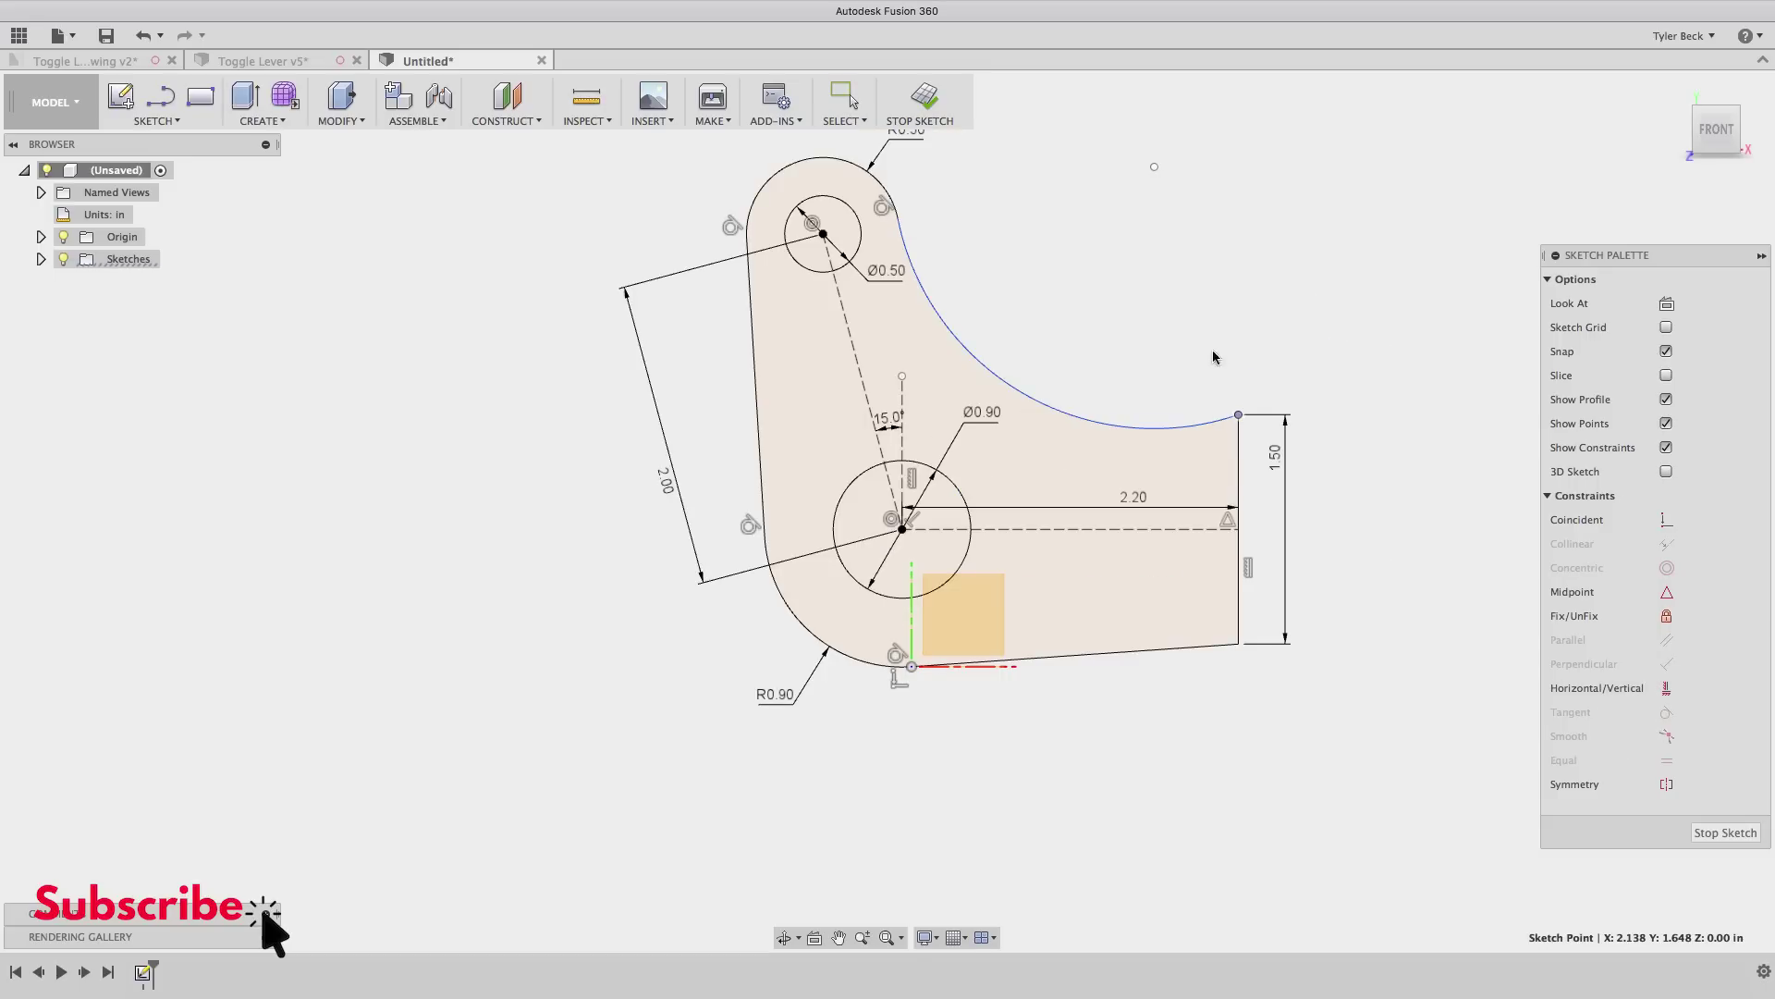
{"action": "mouse_move", "coordinate": [1037, 405]}
{"action": "left_mouse_down"}
{"action": "mouse_move", "coordinate": [1010, 465]}
{"action": "mouse_move", "coordinate": [1085, 313]}
{"action": "mouse_move", "coordinate": [992, 465]}
{"action": "left_mouse_up"}
{"action": "mouse_move", "coordinate": [1034, 354]}
{"action": "left_mouse_down"}
{"action": "mouse_move", "coordinate": [1041, 333]}
{"action": "mouse_move", "coordinate": [1020, 356]}
{"action": "left_mouse_up"}
{"action": "key", "text": "Escape"}
{"action": "key", "text": "super+z"}
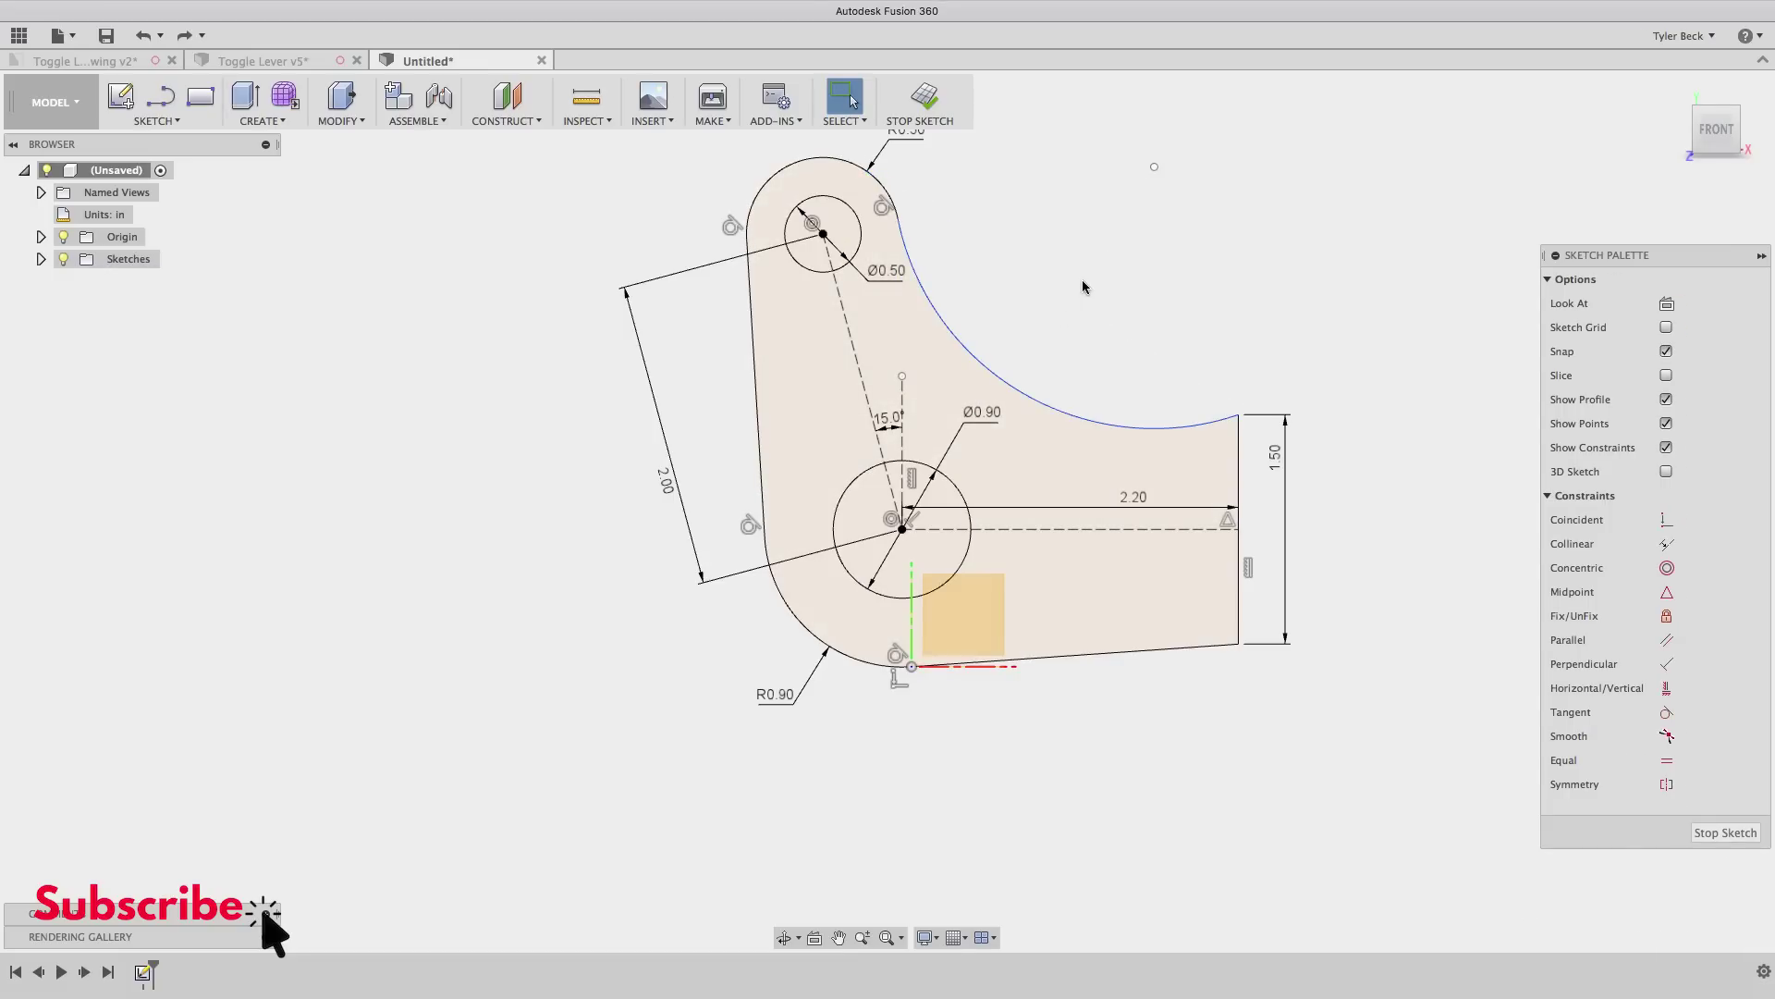
- Dimension the concave arc's radius as 2.7 in
{"action": "key", "text": "s"}
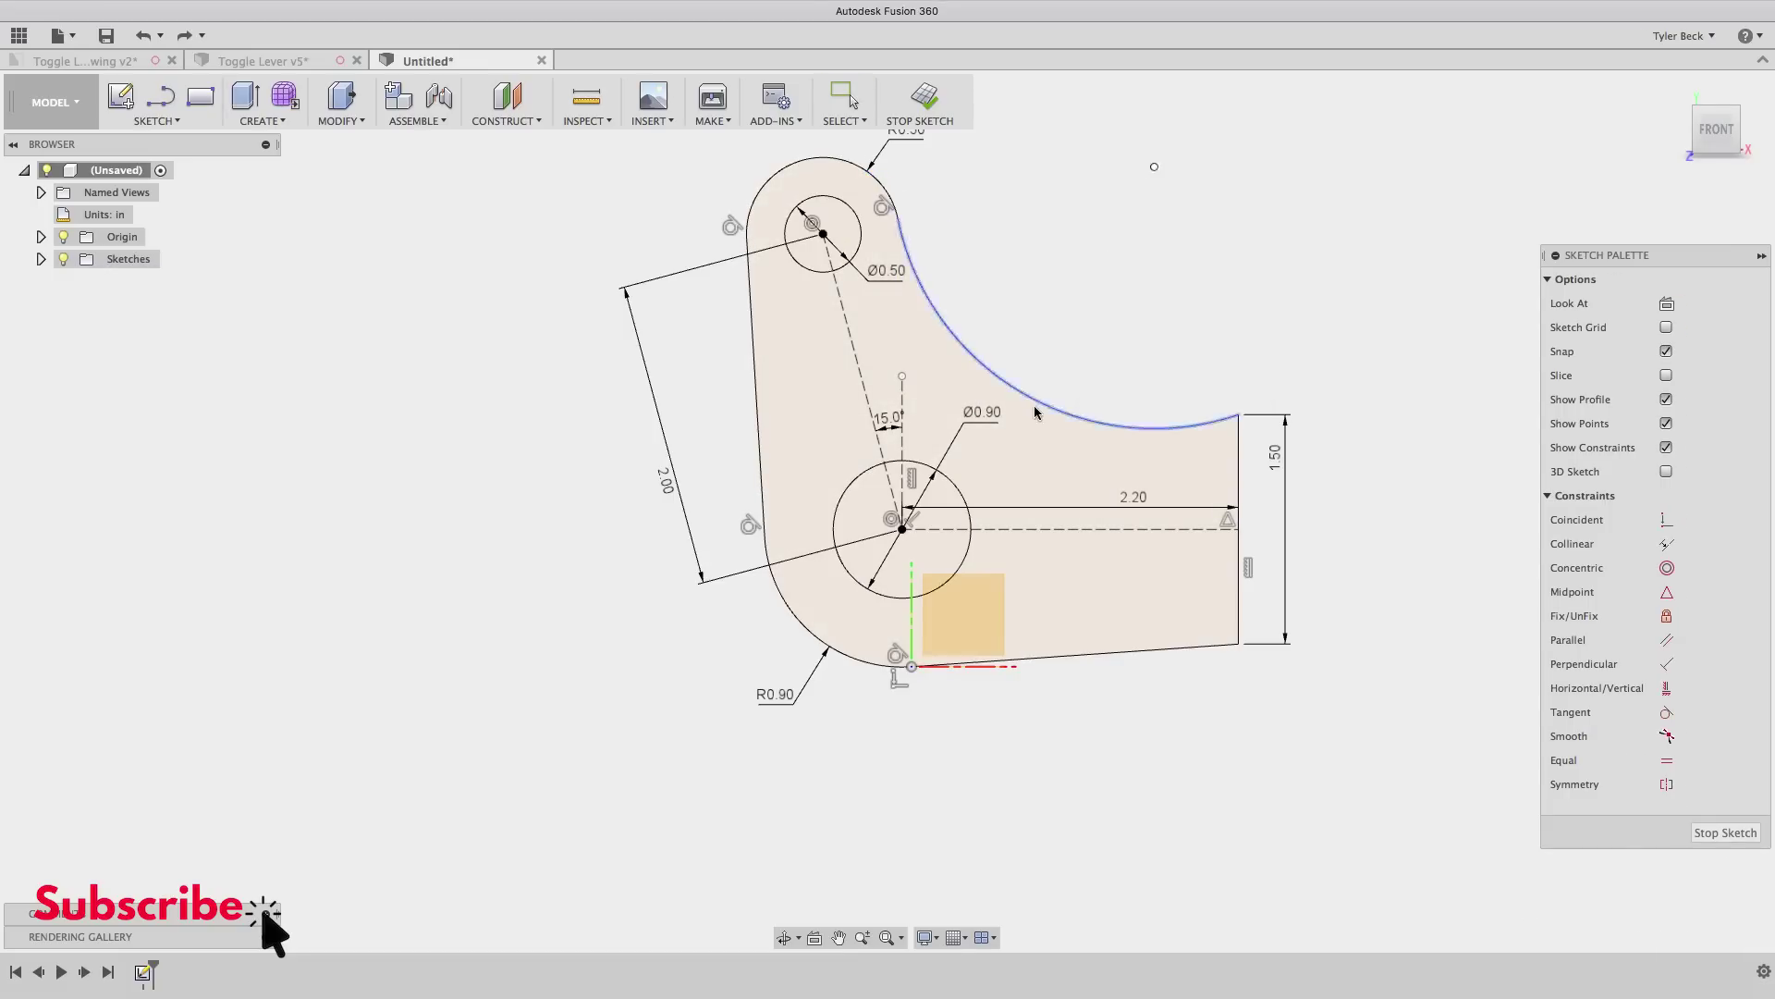
{"action": "key", "text": "d"}
{"action": "left_click", "coordinate": [1036, 412]}
{"action": "left_click", "coordinate": [1079, 312]}
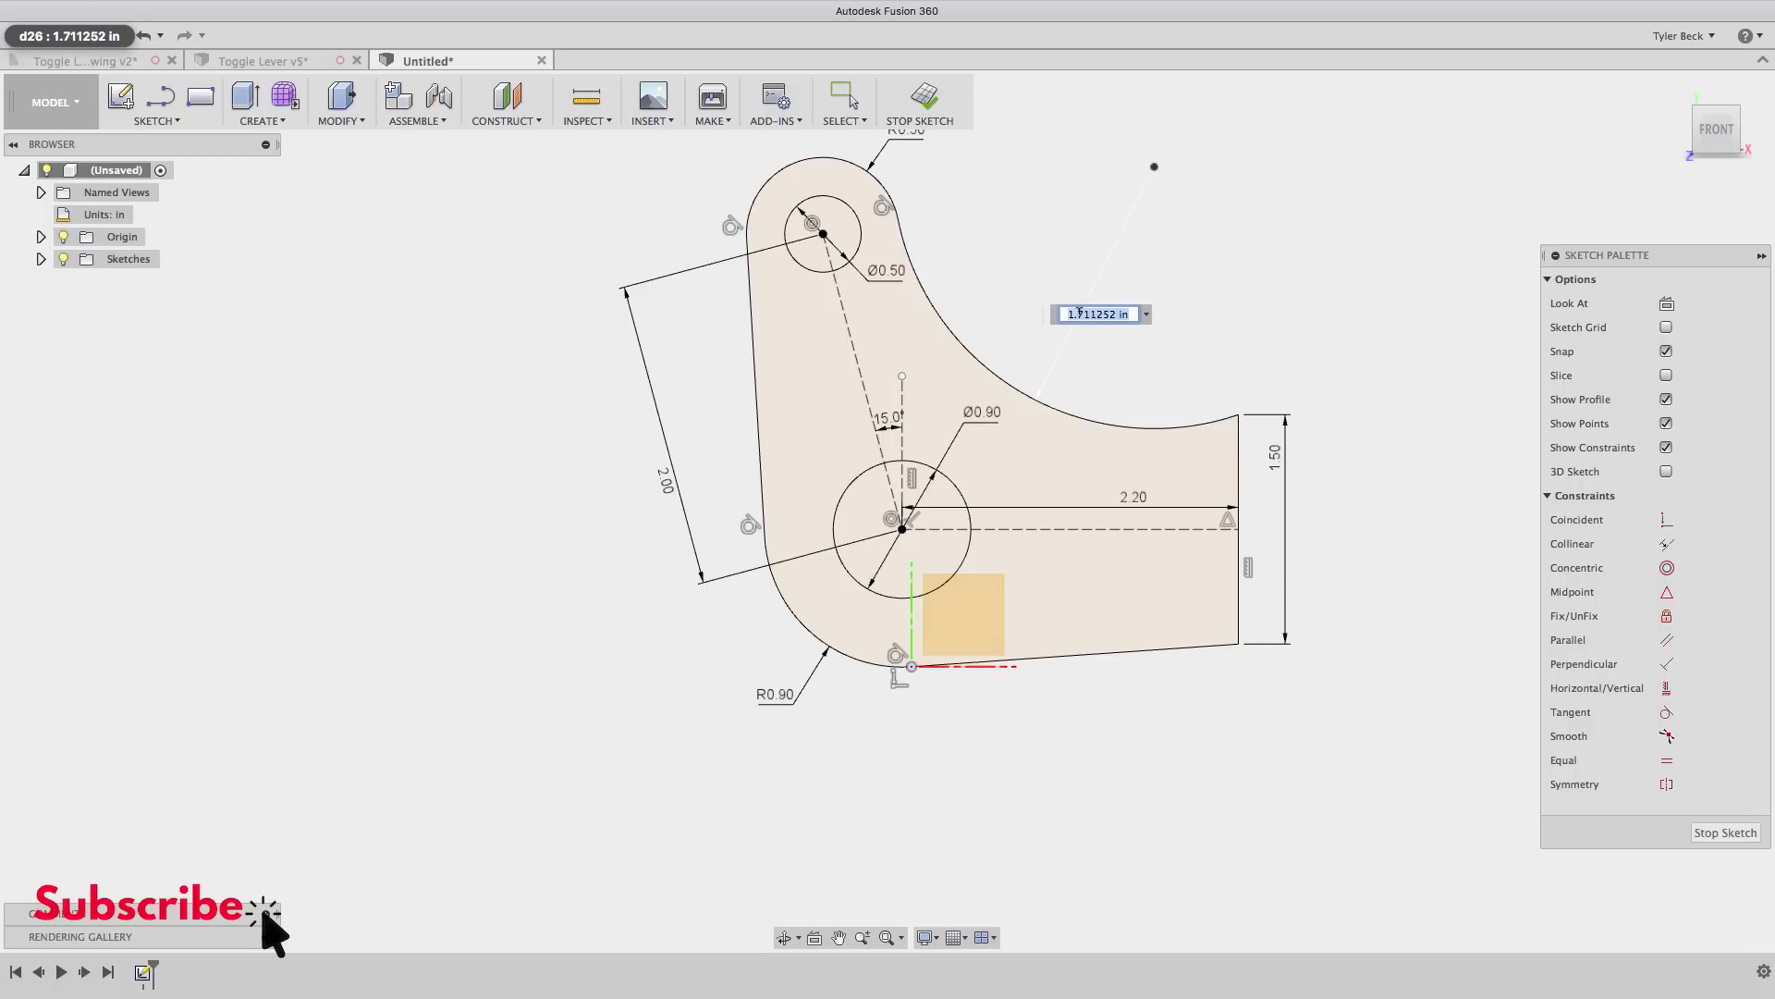
{"action": "type", "text": "2.7"}
{"action": "key", "text": "Return"}
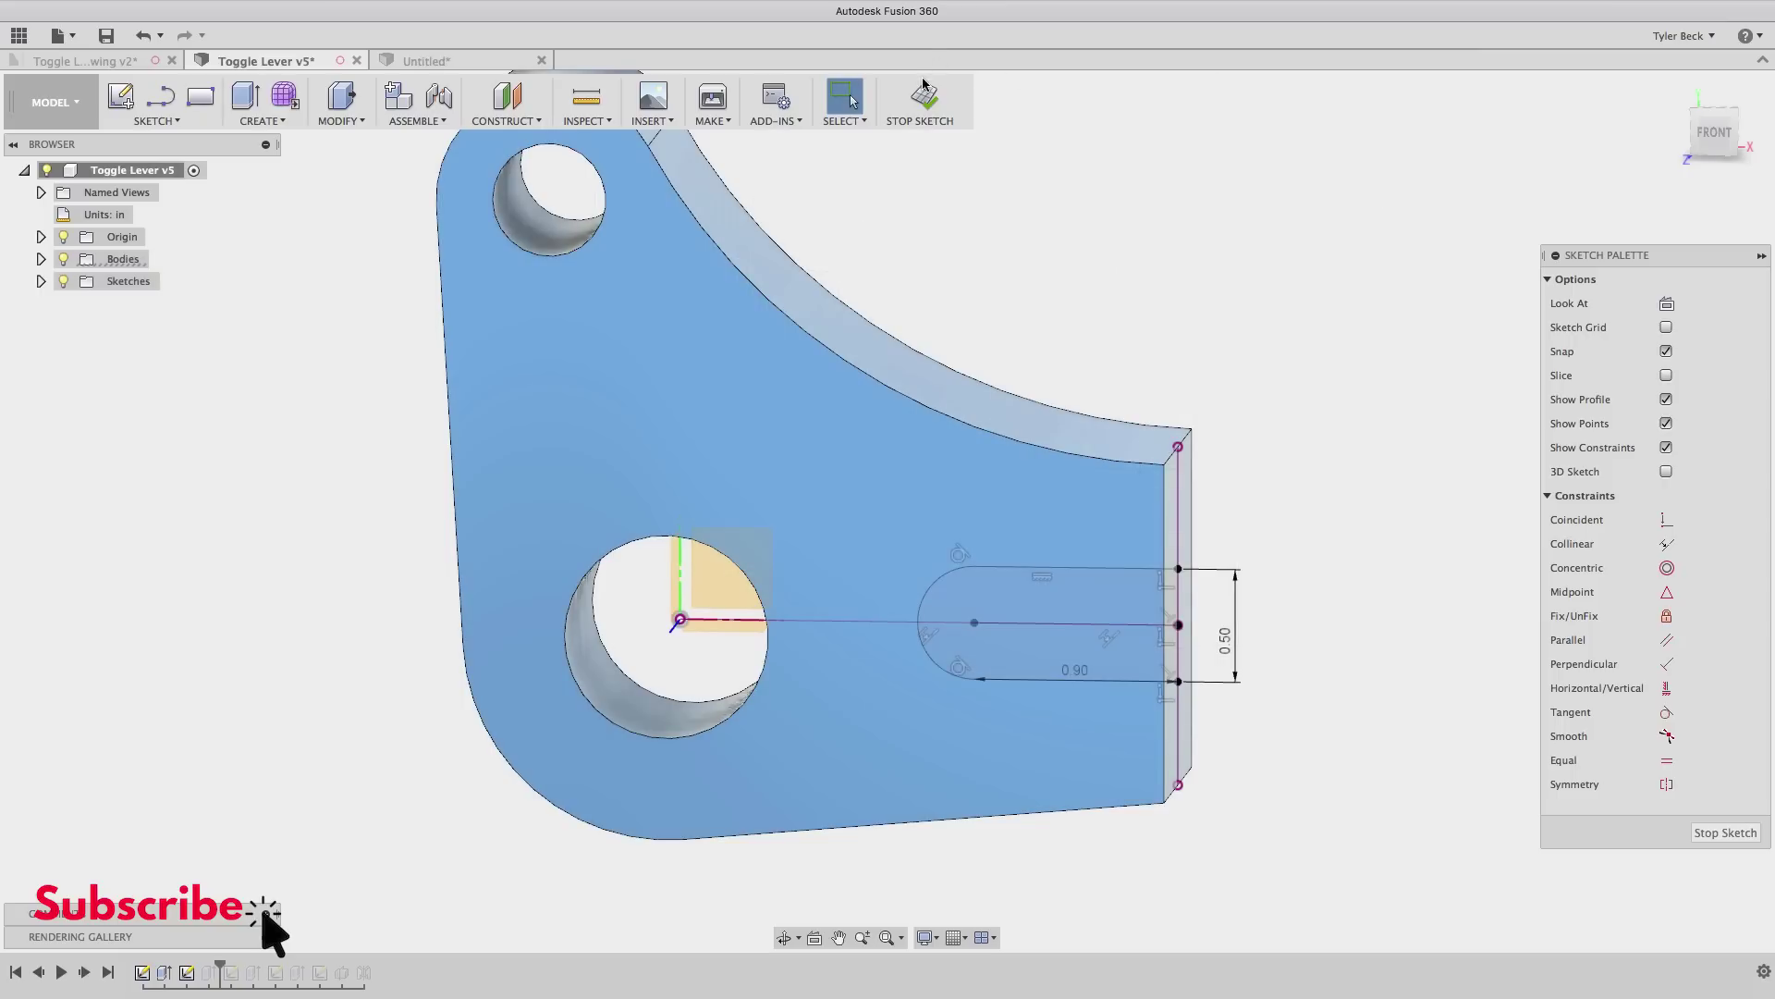
- In the Toggle Lever v5 document, finish the slot sketch and reopen Sketch2 for editing
{"action": "left_click", "coordinate": [923, 92]}
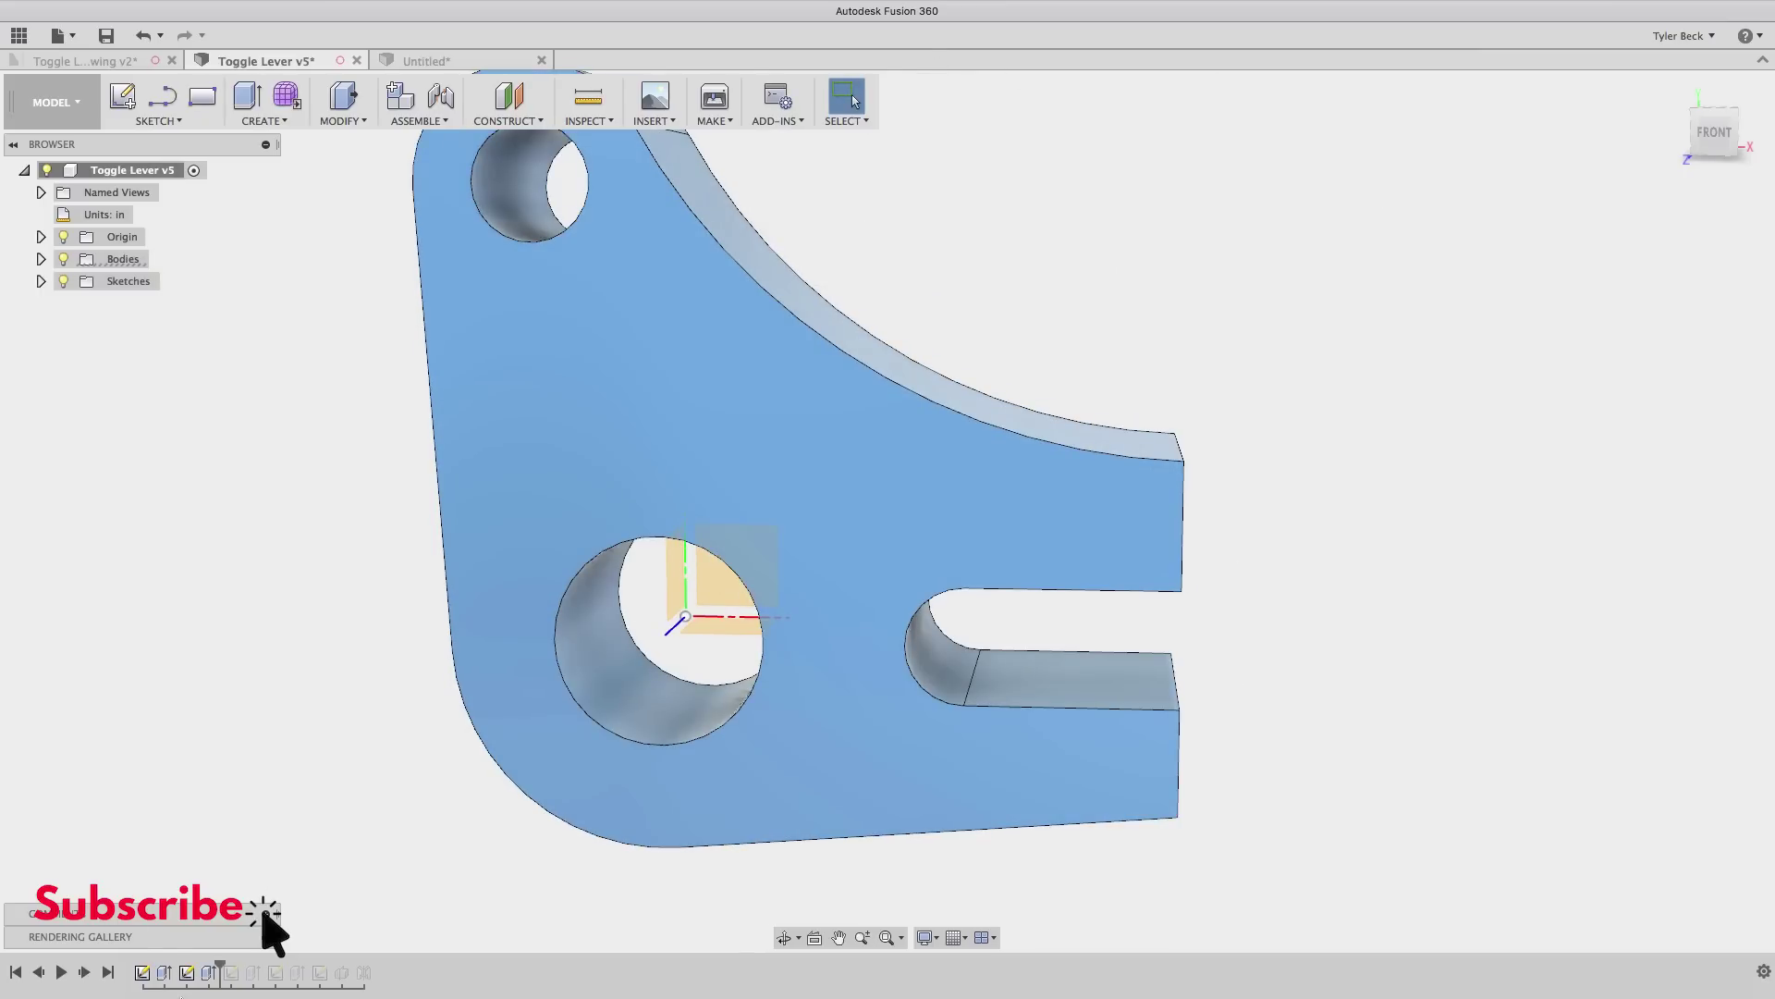
{"action": "right_click", "coordinate": [187, 974]}
{"action": "left_click", "coordinate": [250, 755]}
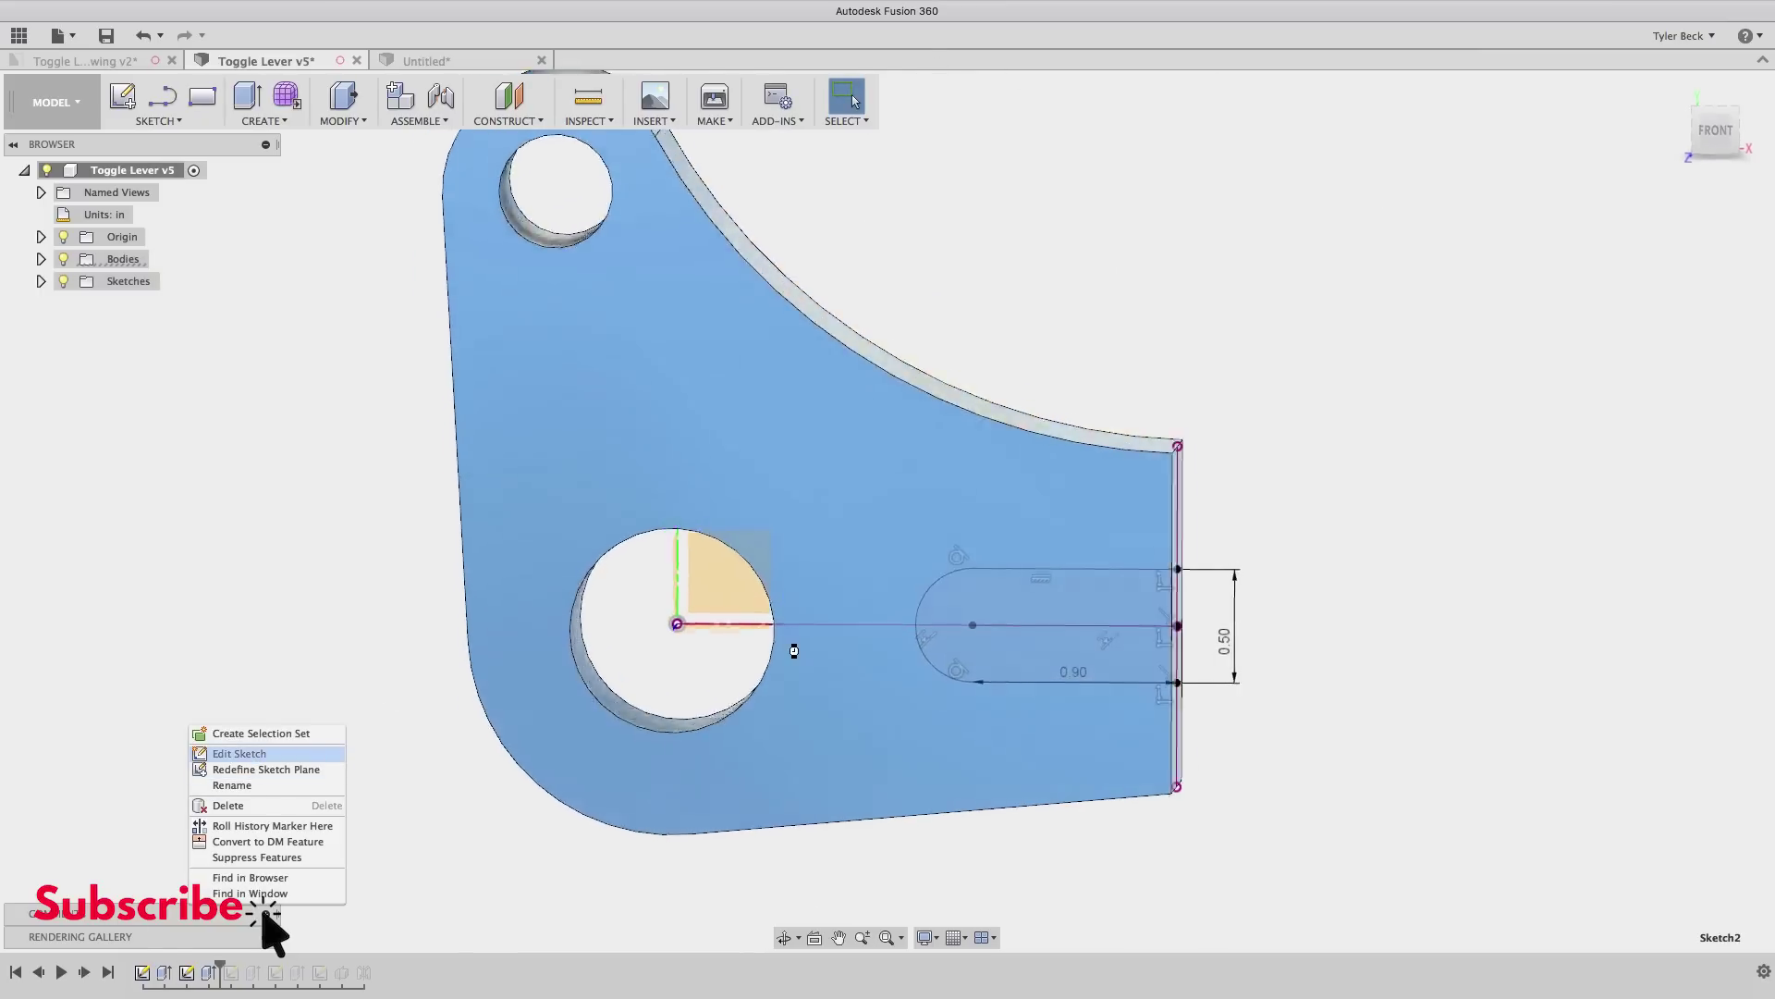
{"action": "mouse_move", "coordinate": [1245, 617]}
{"action": "middle_mouse_down", "text": "shift"}
{"action": "mouse_move", "coordinate": [1225, 627]}
{"action": "mouse_move", "coordinate": [1240, 634]}
{"action": "middle_mouse_up", "text": "shift"}
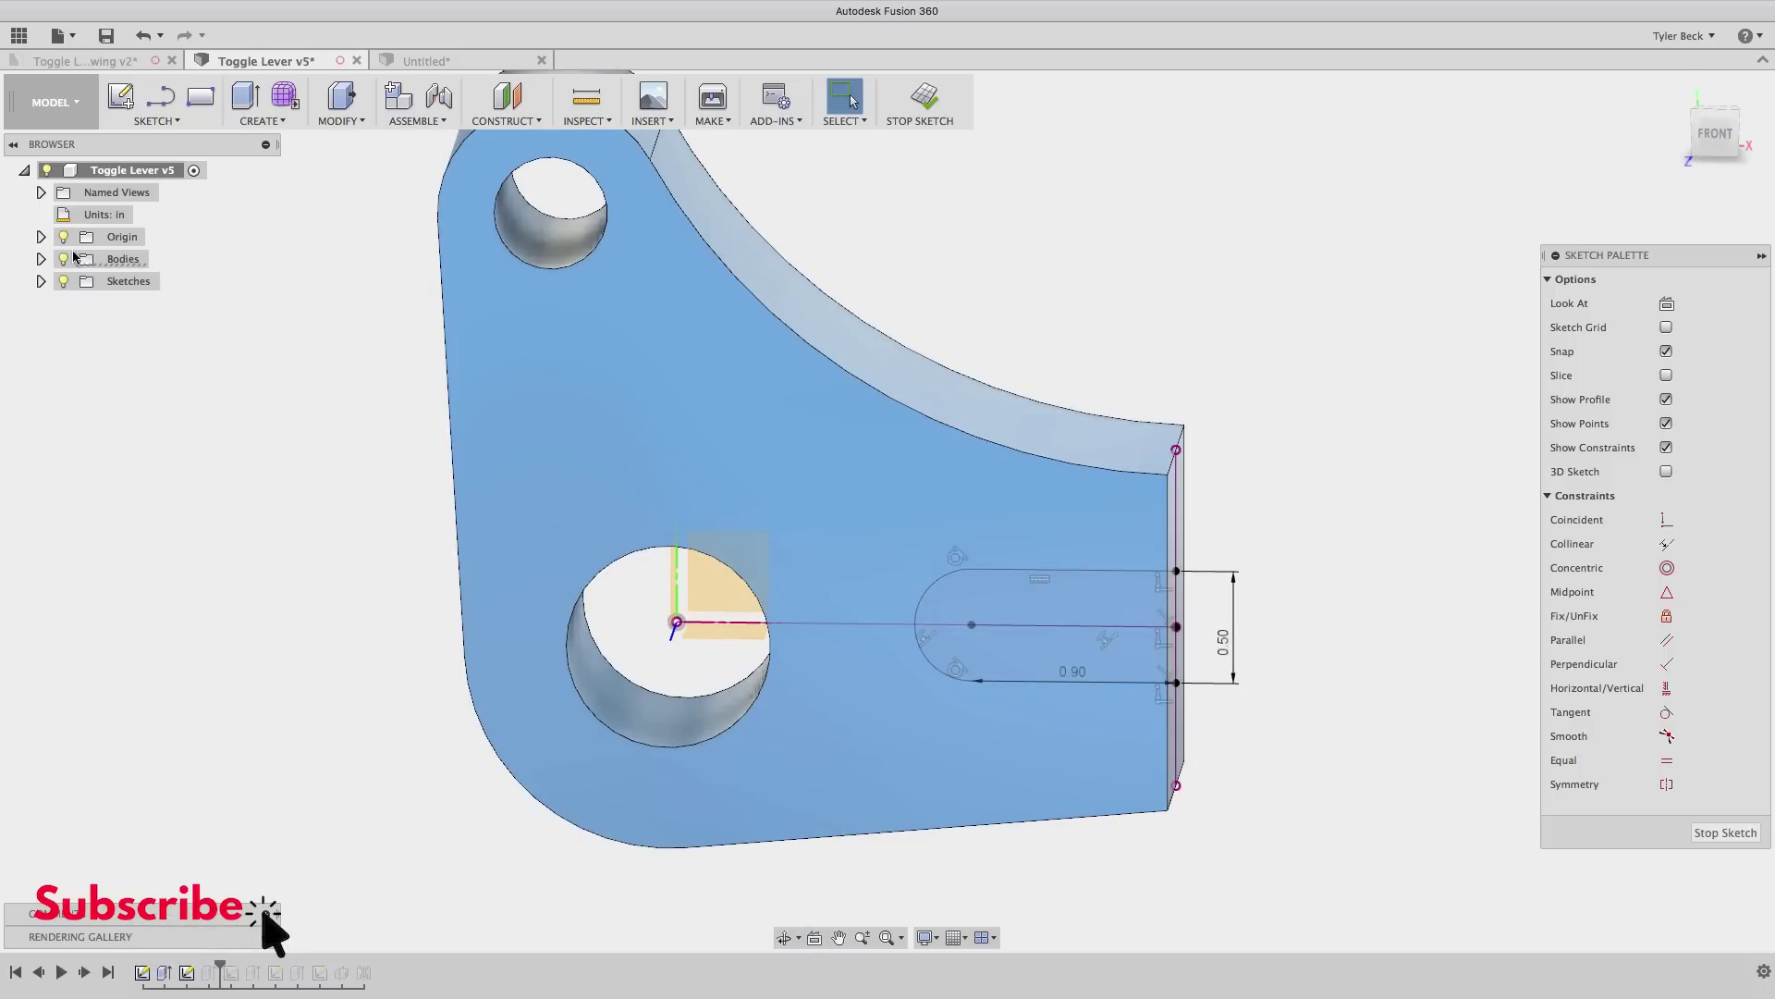
- Hide the bodies and show Sketch1 together with the slot sketch
{"action": "left_click", "coordinate": [63, 258]}
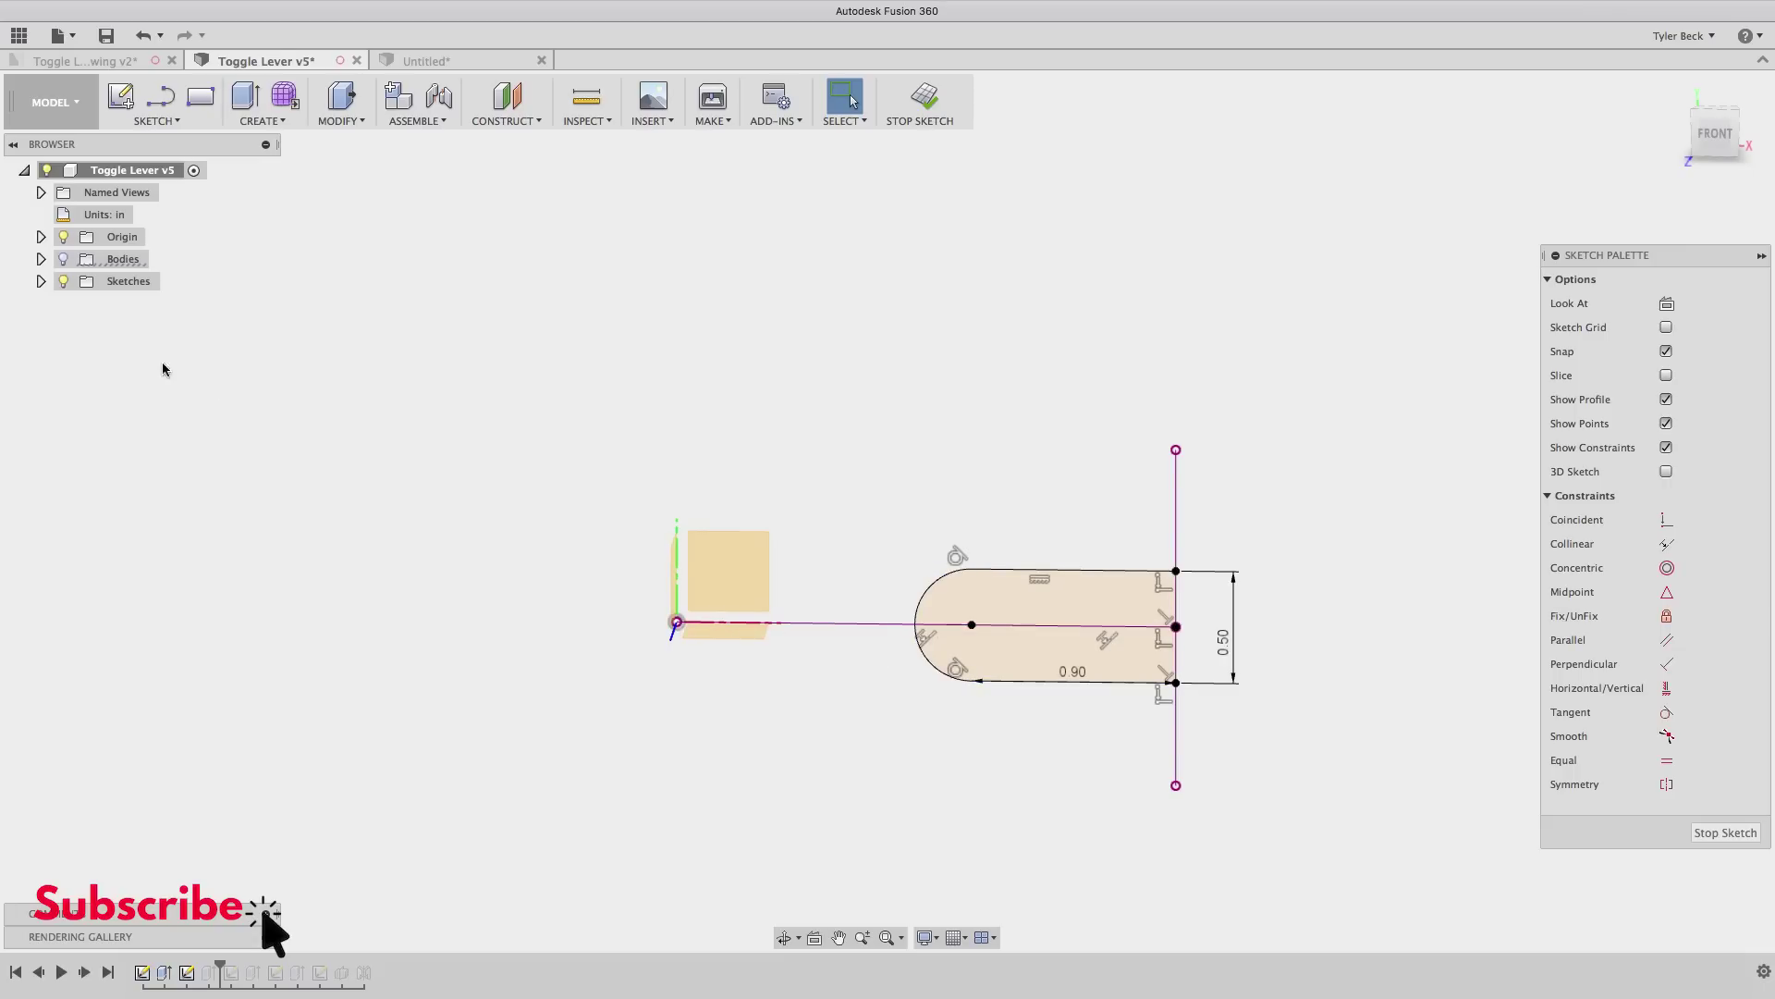
{"action": "left_click", "coordinate": [41, 281]}
{"action": "left_click", "coordinate": [81, 303]}
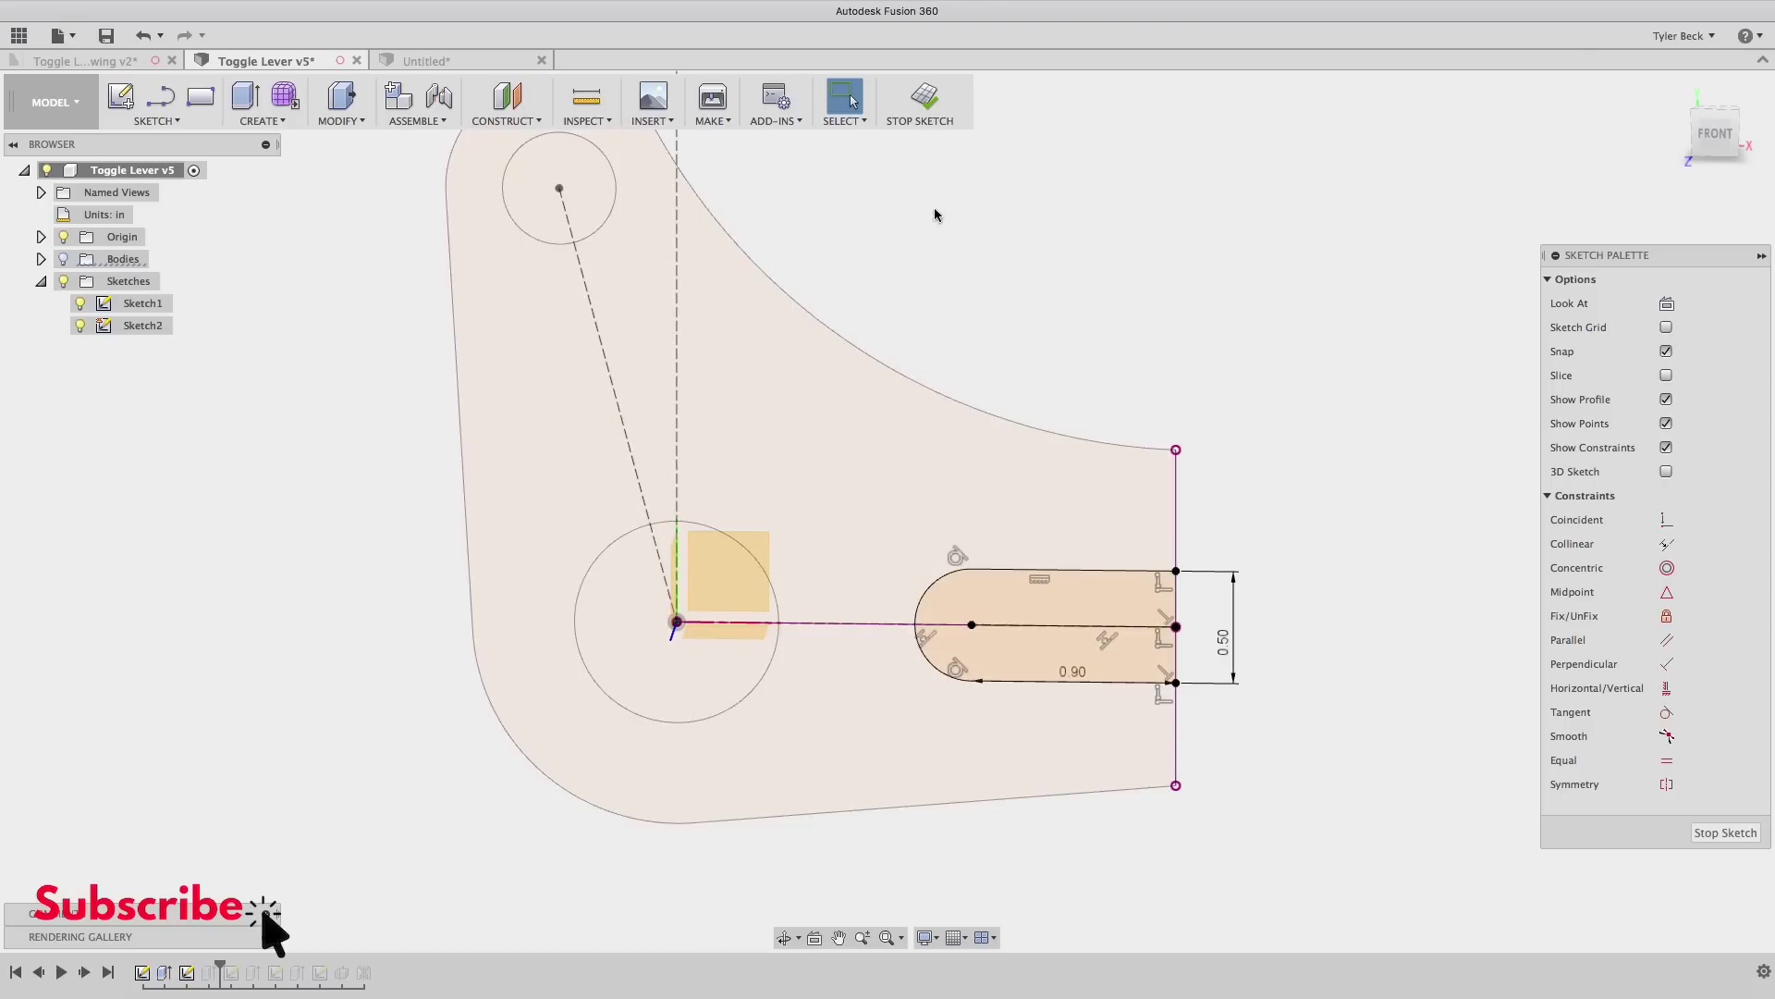
- Finish the slot sketch and open Sketch3 for editing
{"action": "left_click", "coordinate": [923, 98]}
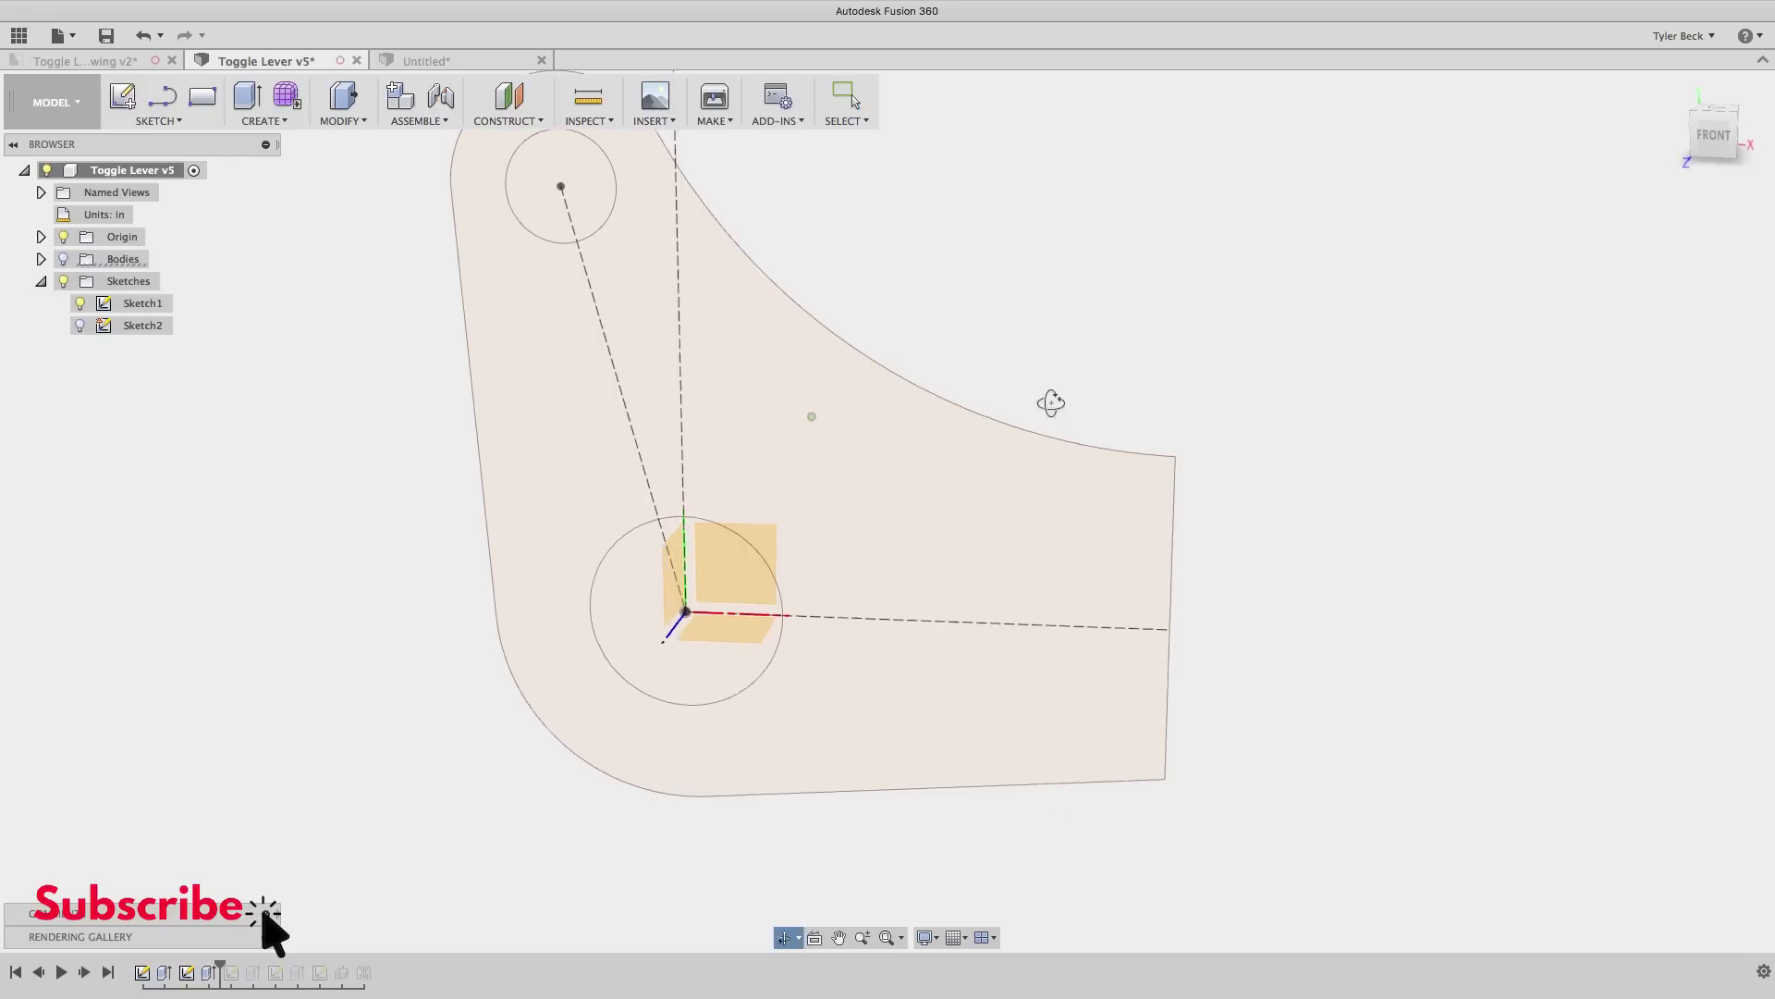
{"action": "middle_click_drag", "start_coordinate": [1065, 430], "coordinate": [1230, 360], "text": "shift"}
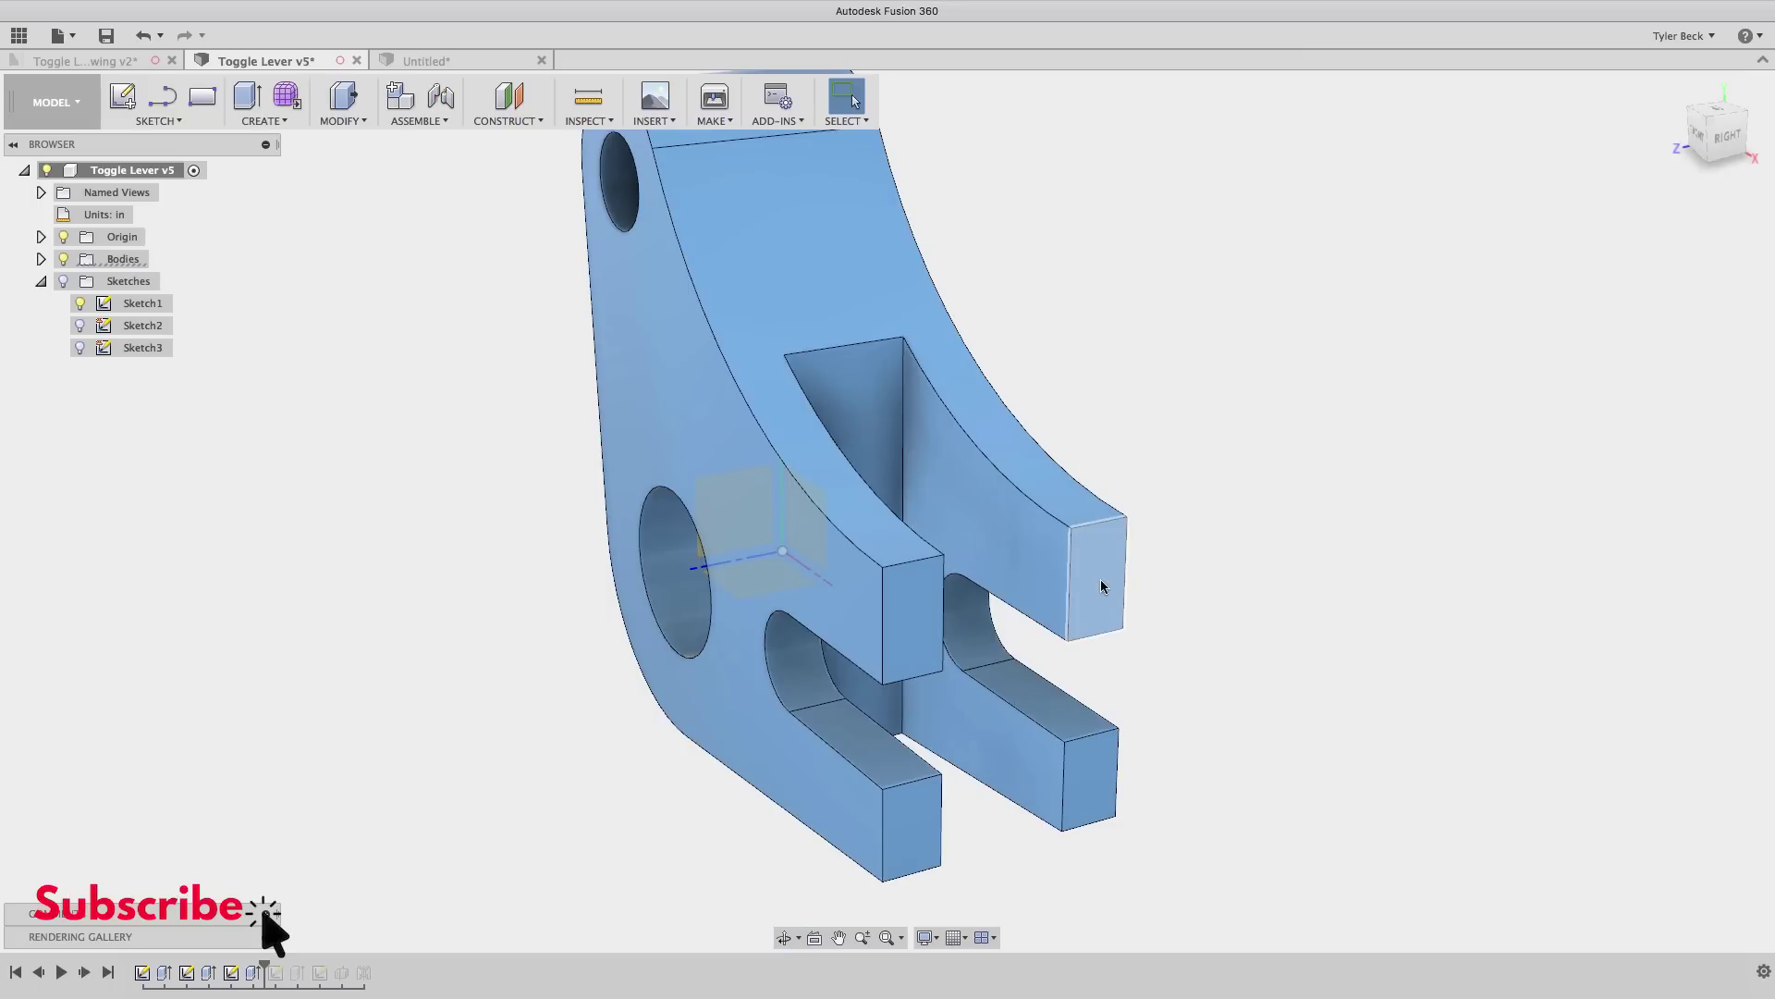
{"action": "right_click", "coordinate": [232, 971]}
{"action": "left_click", "coordinate": [279, 756]}
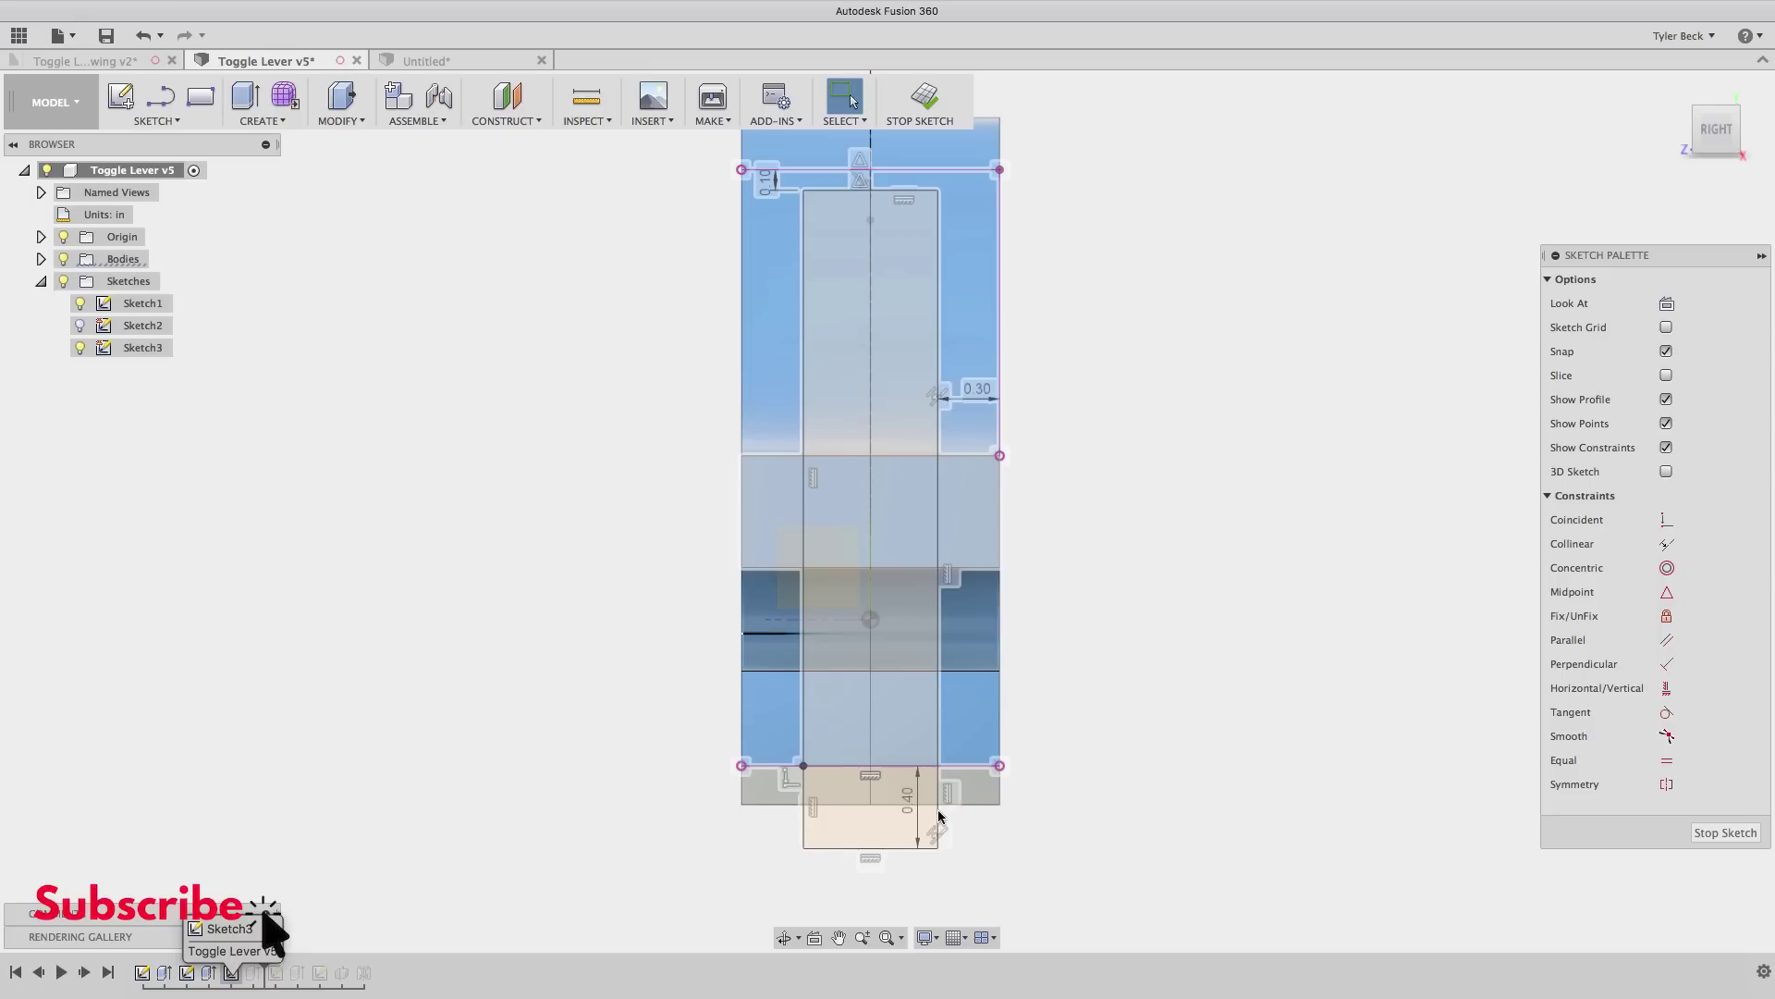
- Hide the bodies and examine how Sketch3's narrow rectangle and its constraints sit against the lever profile
{"action": "middle_click_drag", "start_coordinate": [1192, 589], "coordinate": [1229, 595], "text": "shift"}
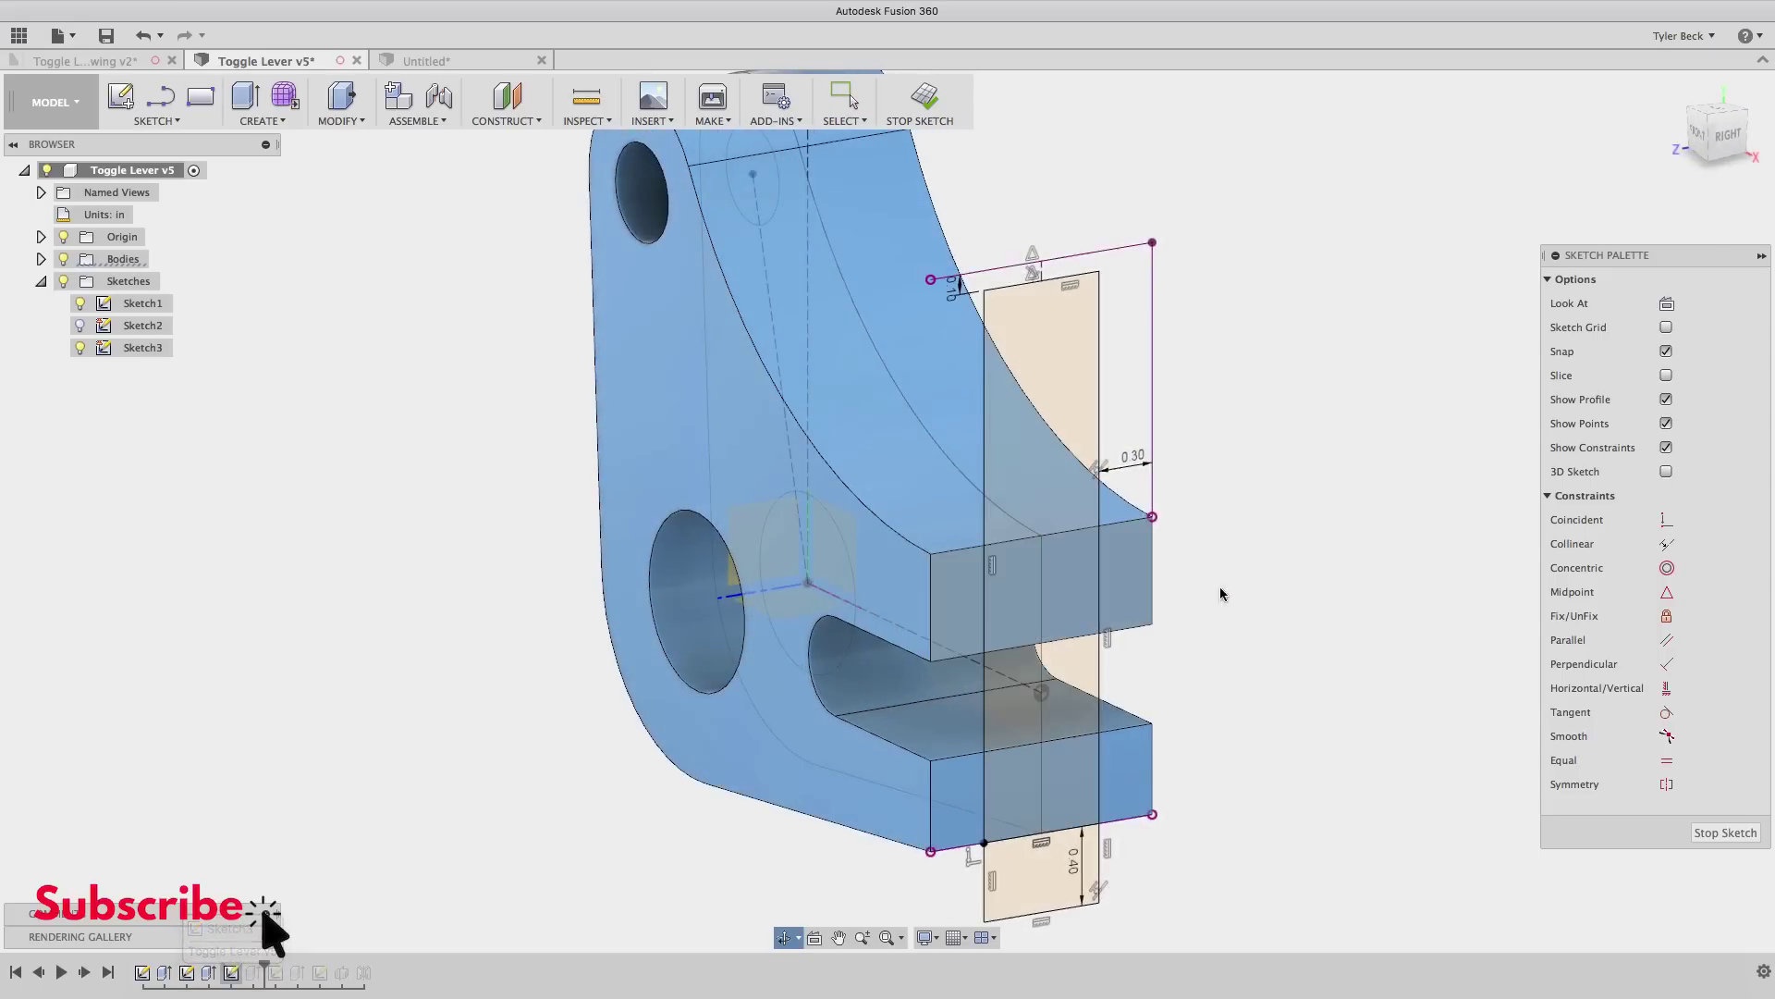
{"action": "left_click", "coordinate": [61, 259]}
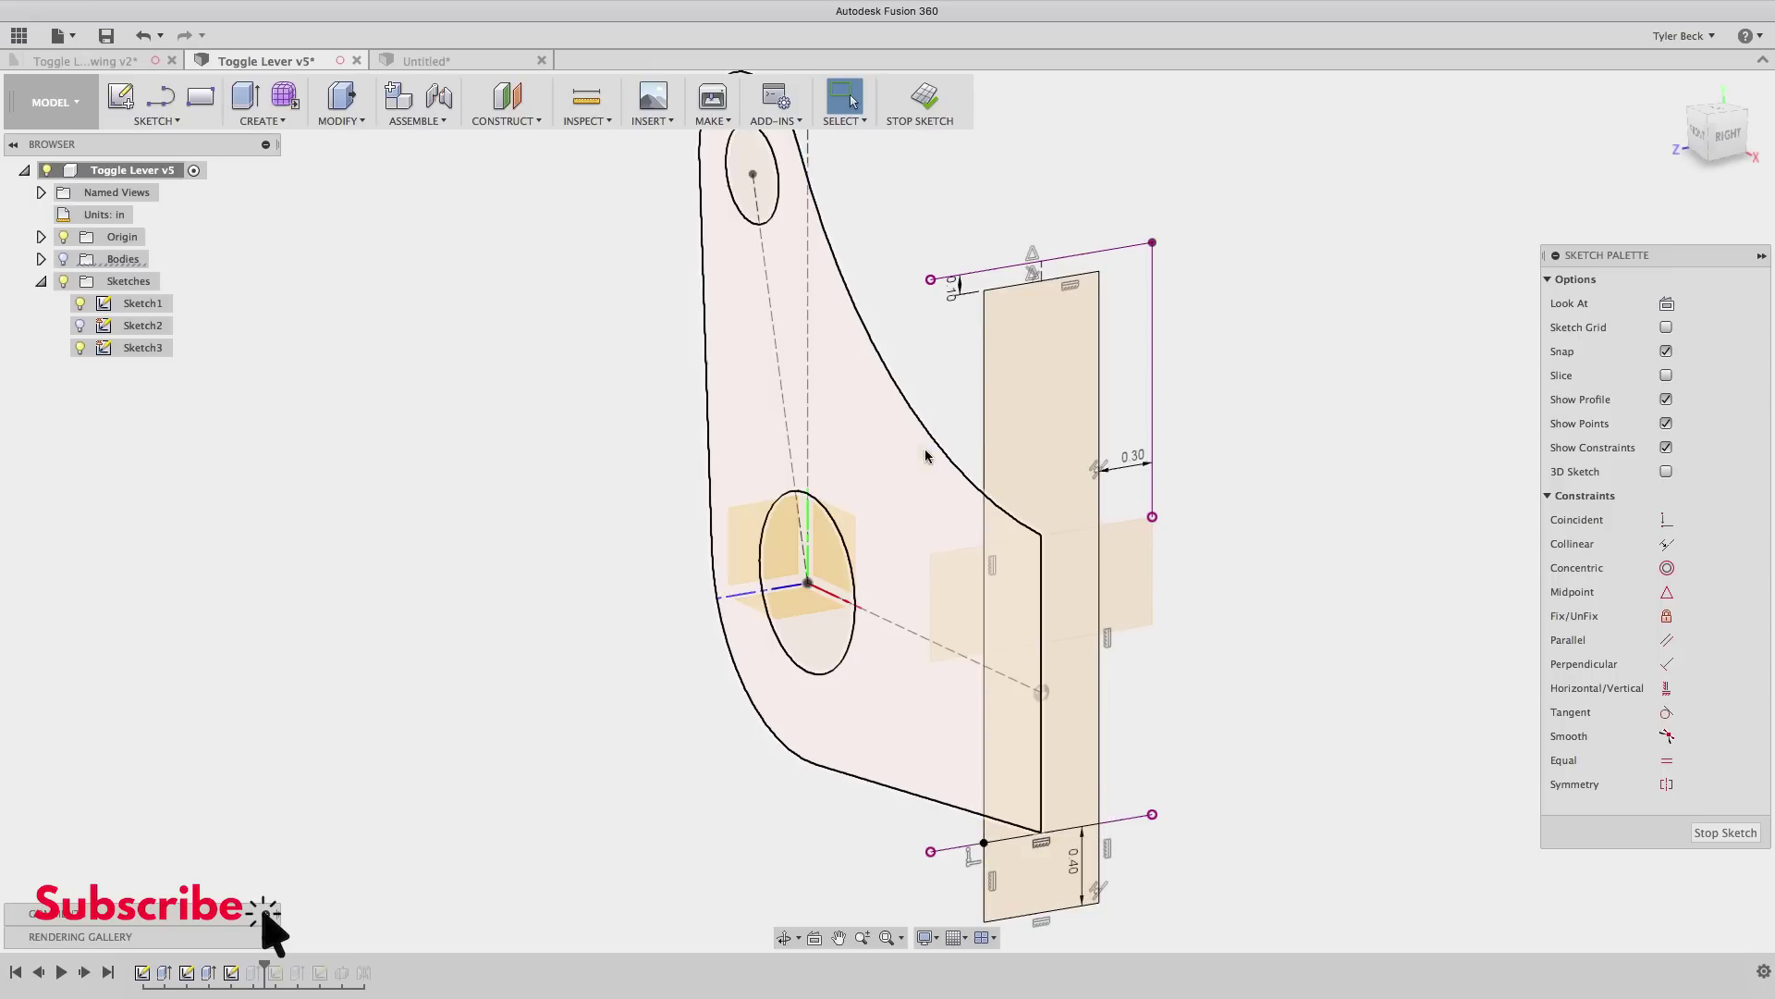
{"action": "mouse_move", "coordinate": [895, 455]}
{"action": "middle_mouse_down", "text": "shift"}
{"action": "mouse_move", "coordinate": [943, 463]}
{"action": "mouse_move", "coordinate": [999, 523]}
{"action": "middle_mouse_up", "text": "shift"}
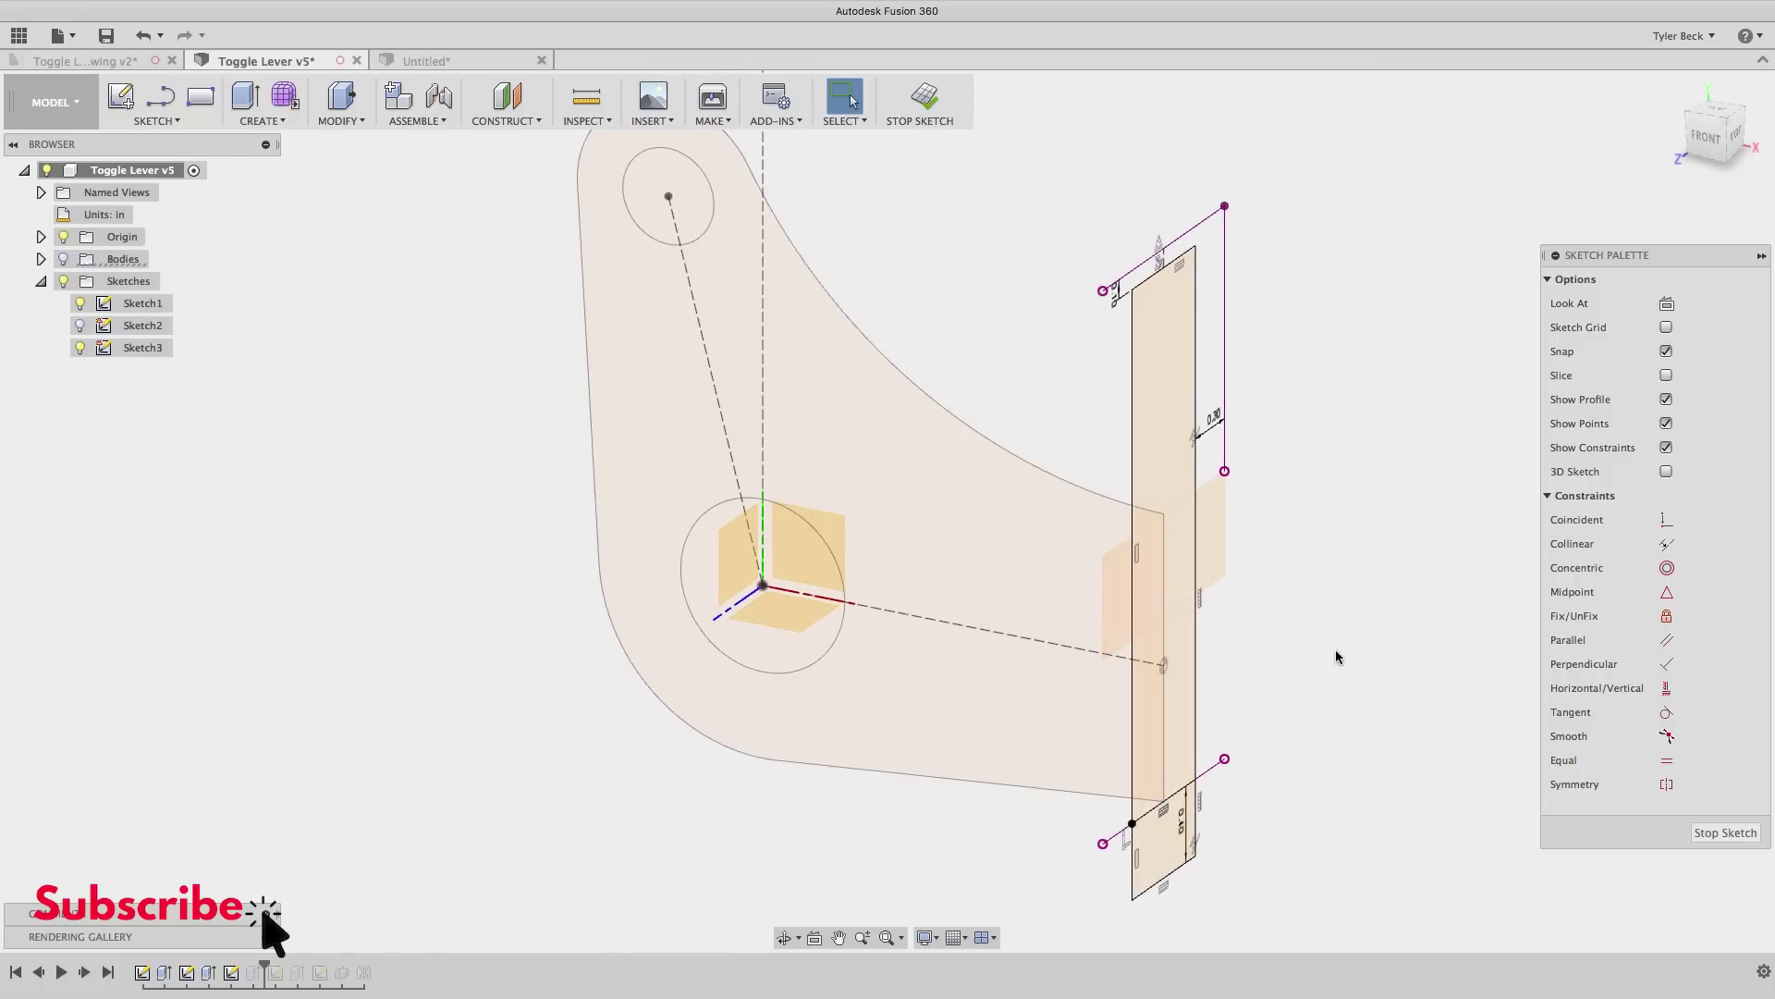
{"action": "mouse_move", "coordinate": [1335, 651]}
{"action": "middle_mouse_down", "text": "shift"}
{"action": "mouse_move", "coordinate": [1288, 634]}
{"action": "mouse_move", "coordinate": [1307, 654]}
{"action": "middle_mouse_up", "text": "shift"}
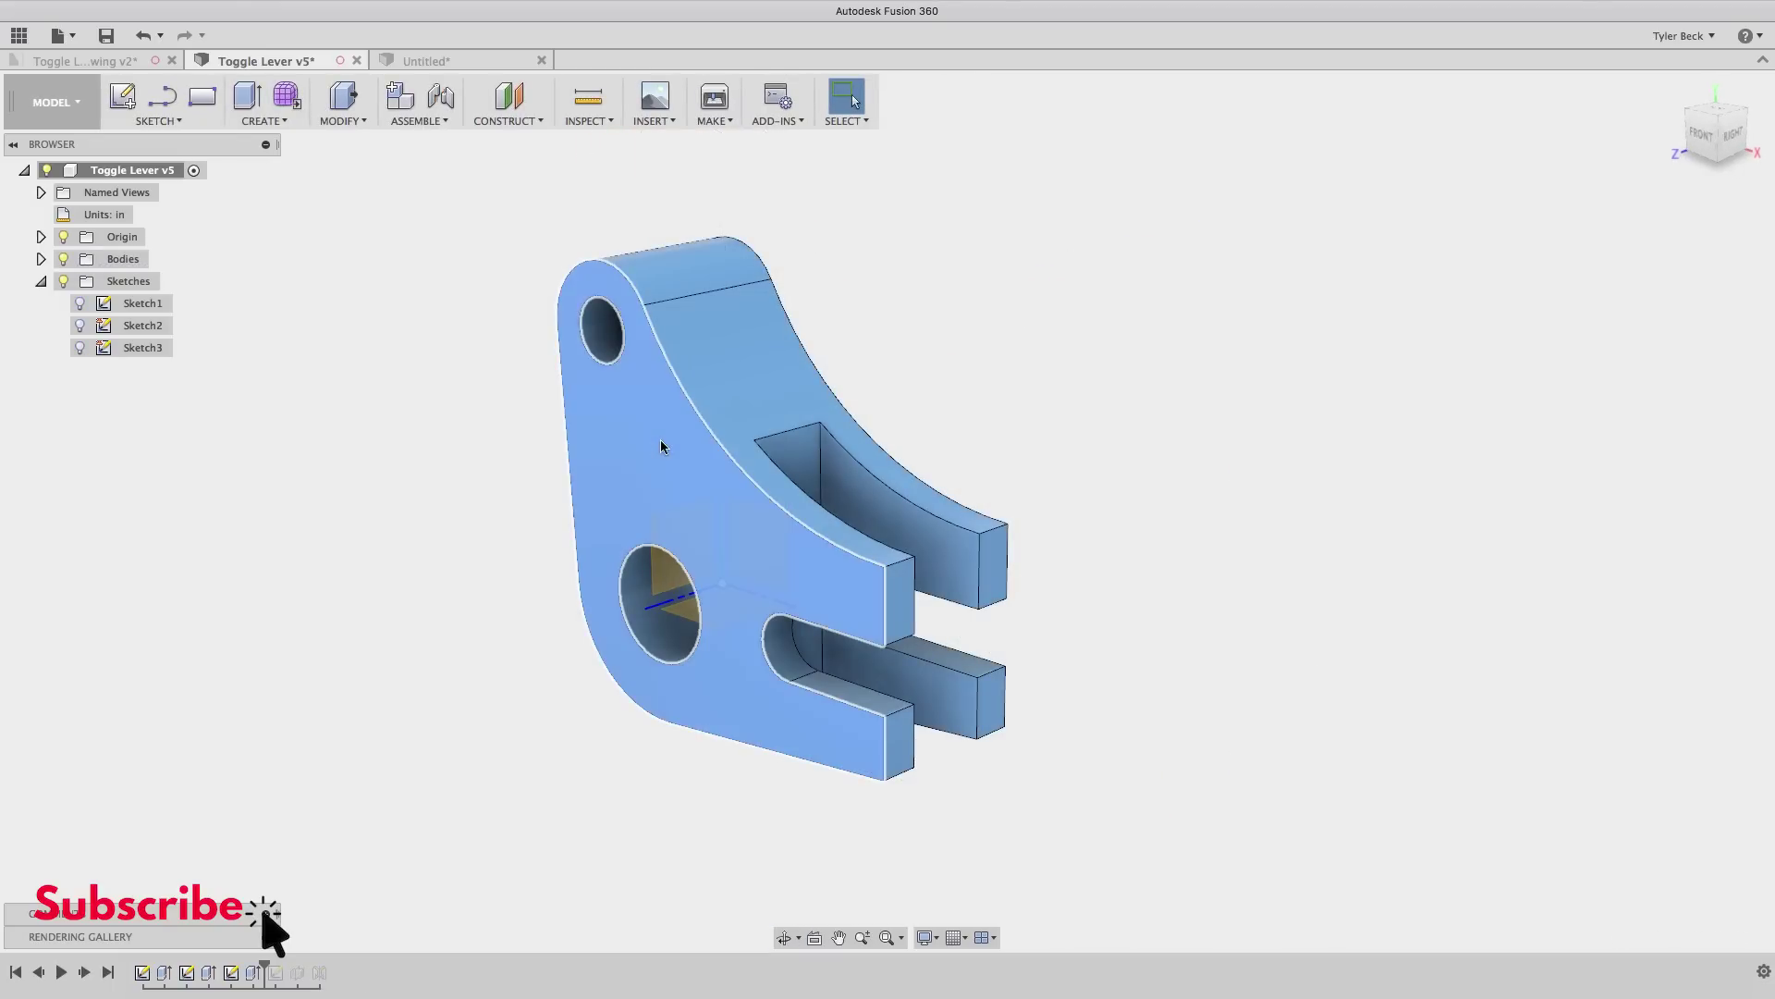
- Start a sketch on the lever's front face and draw a horizontal line about 0.26 in long inward from the concave edge
{"action": "left_click", "coordinate": [661, 443]}
{"action": "key", "text": "s"}
{"action": "left_click", "coordinate": [684, 488]}
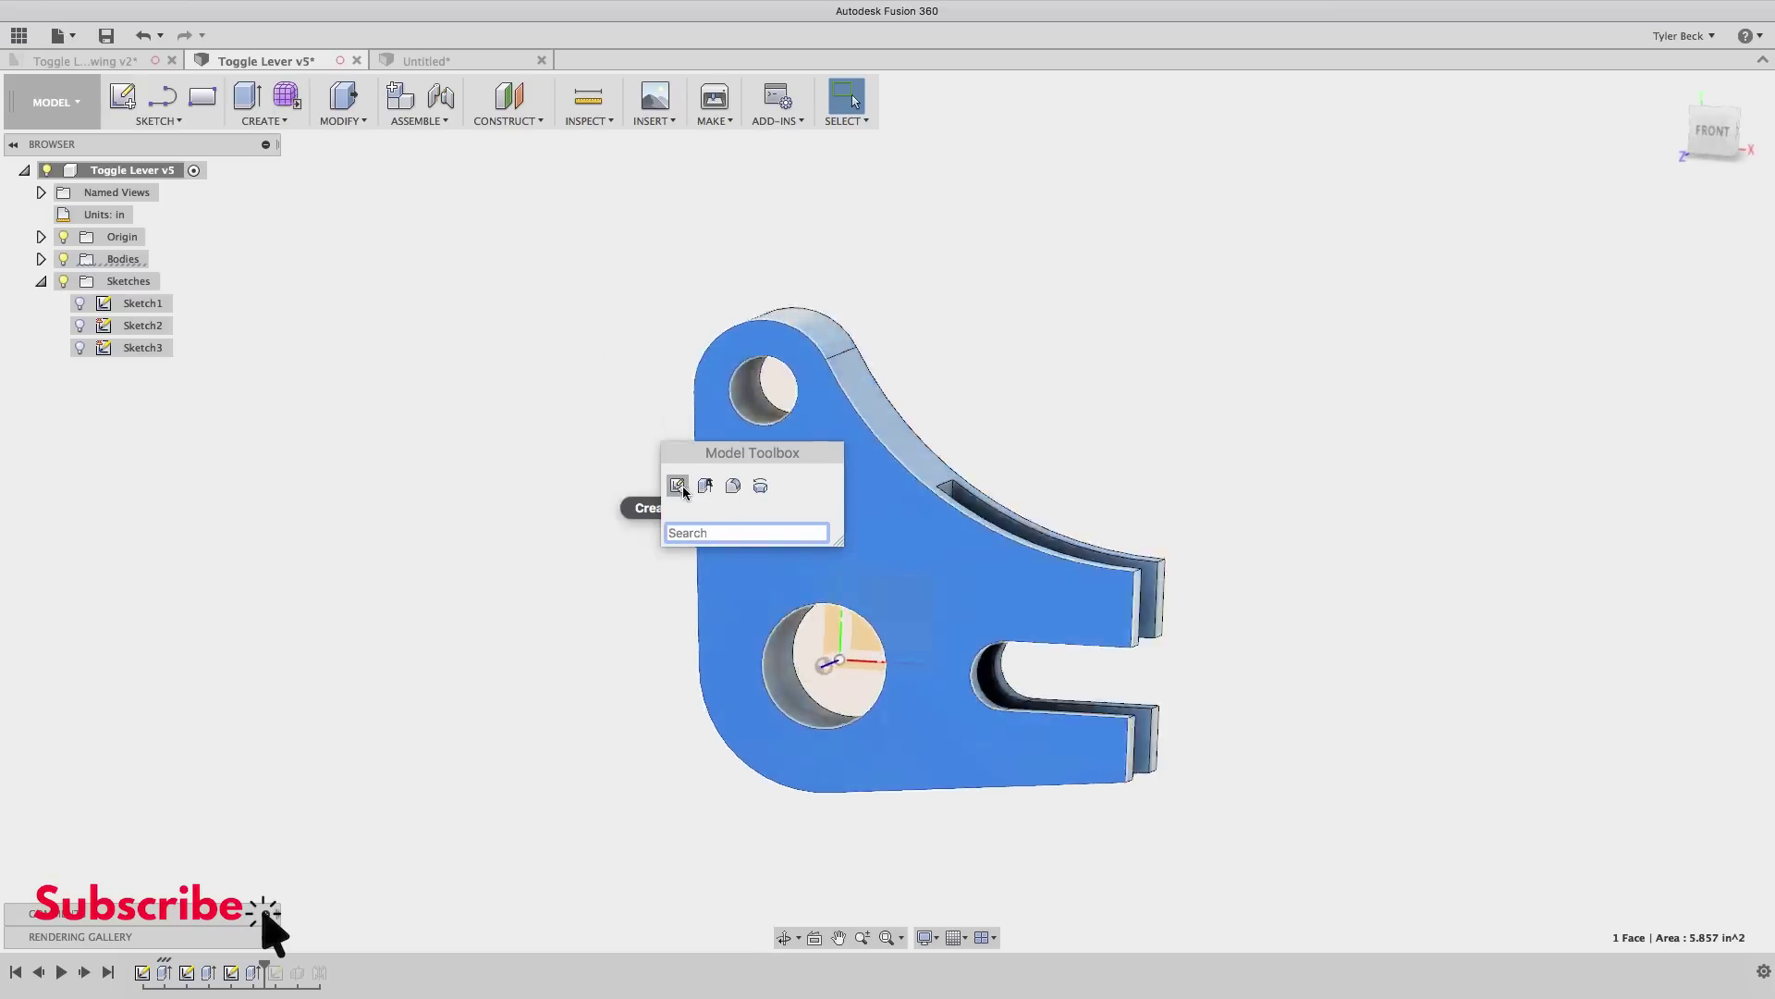
{"action": "left_click", "coordinate": [160, 96]}
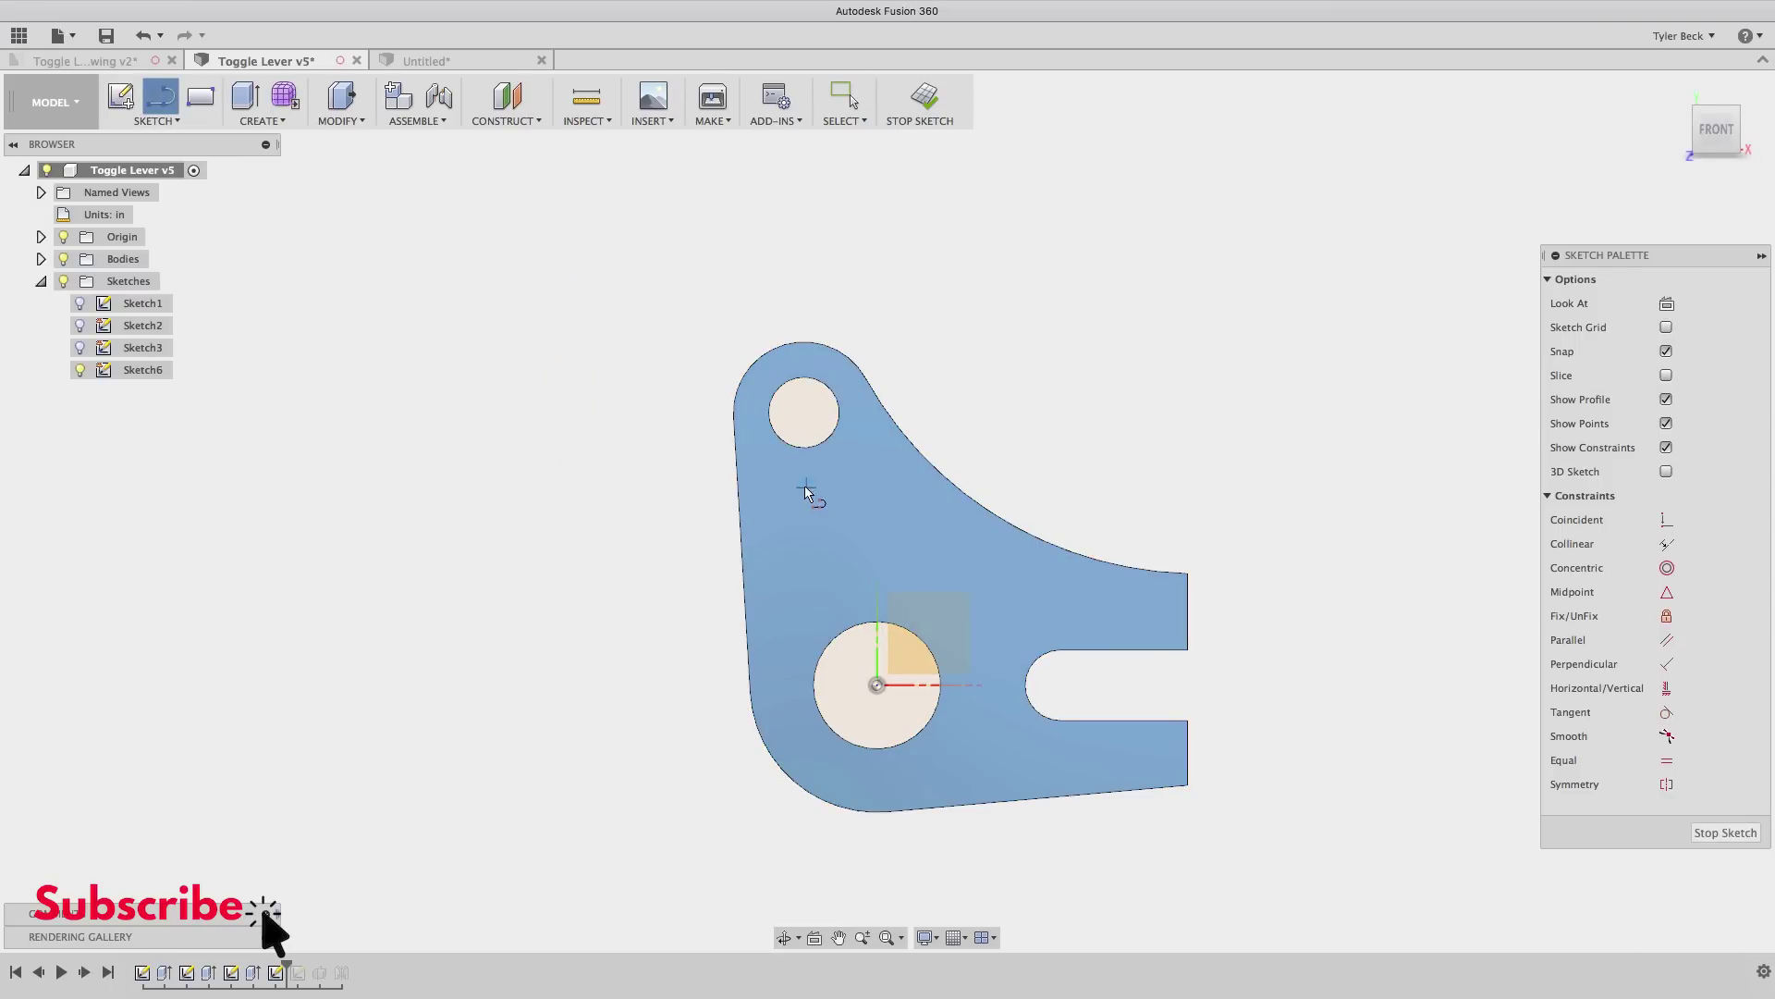
{"action": "left_click", "coordinate": [910, 448]}
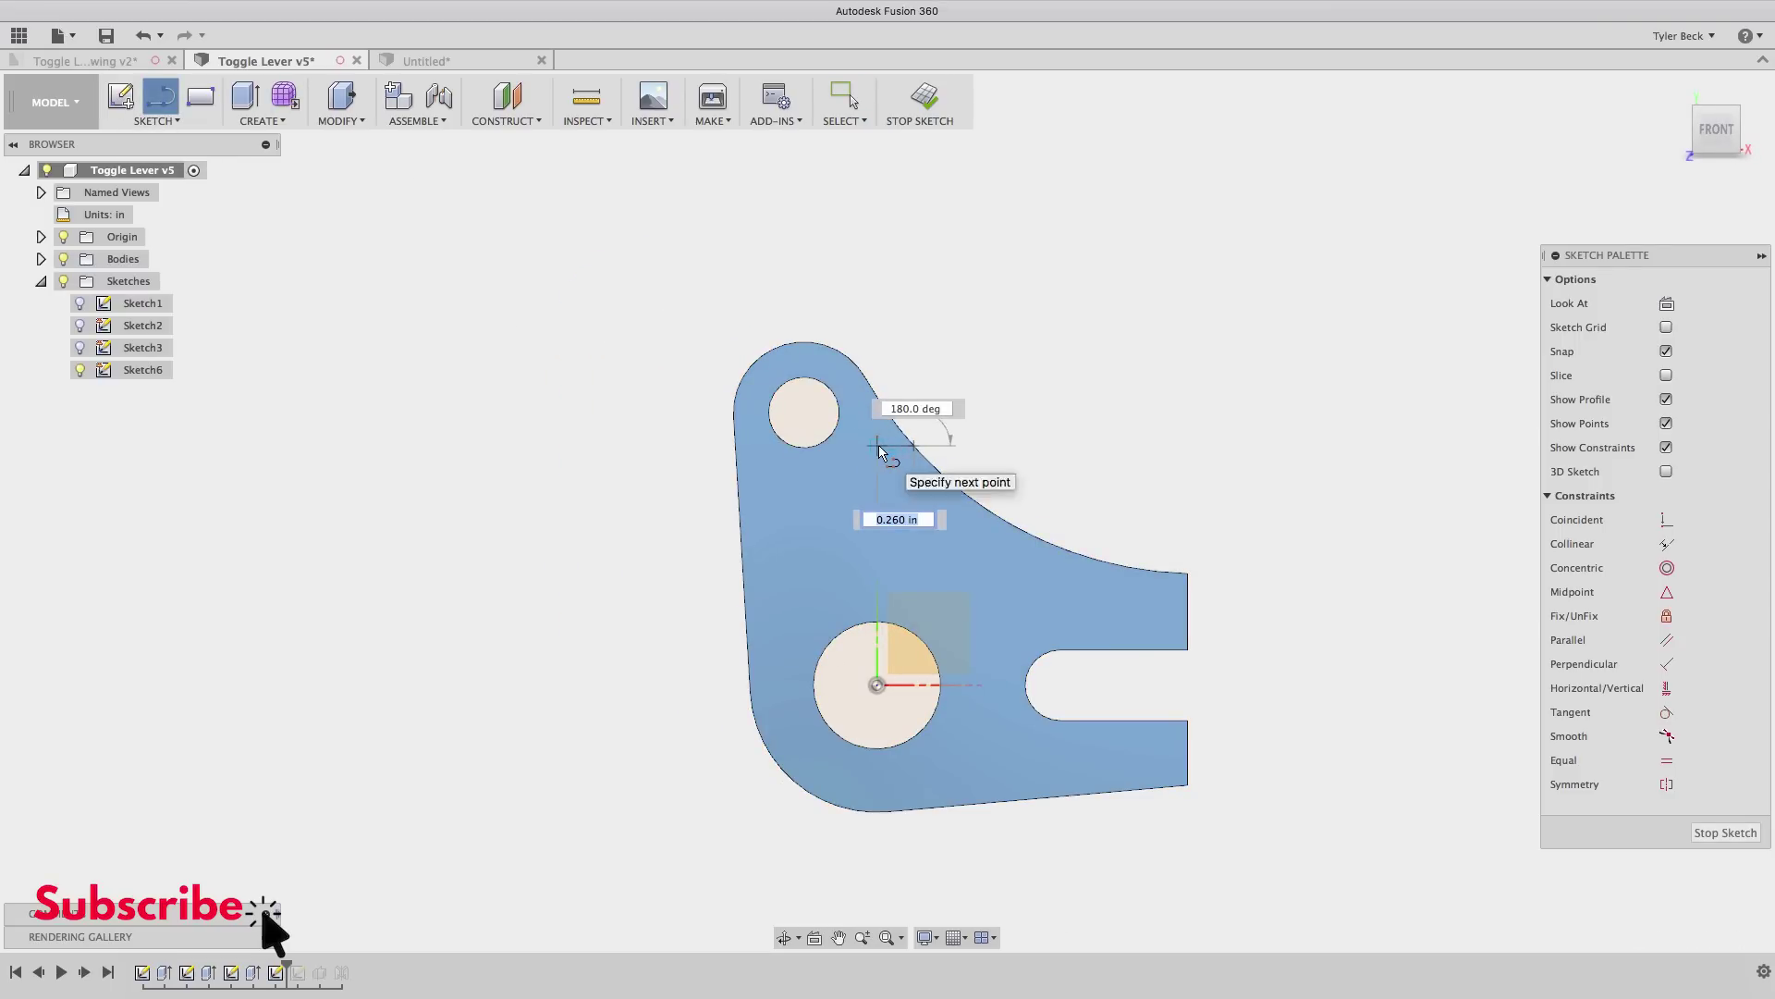
{"action": "left_click", "coordinate": [877, 445]}
- Try to continue the line with a tangent arc to the opposite edge and undo the arc
{"action": "mouse_move", "coordinate": [877, 446]}
{"action": "left_mouse_down"}
{"action": "mouse_move", "coordinate": [802, 486]}
{"action": "mouse_move", "coordinate": [726, 454]}
{"action": "left_mouse_up"}
{"action": "key", "text": "Escape"}
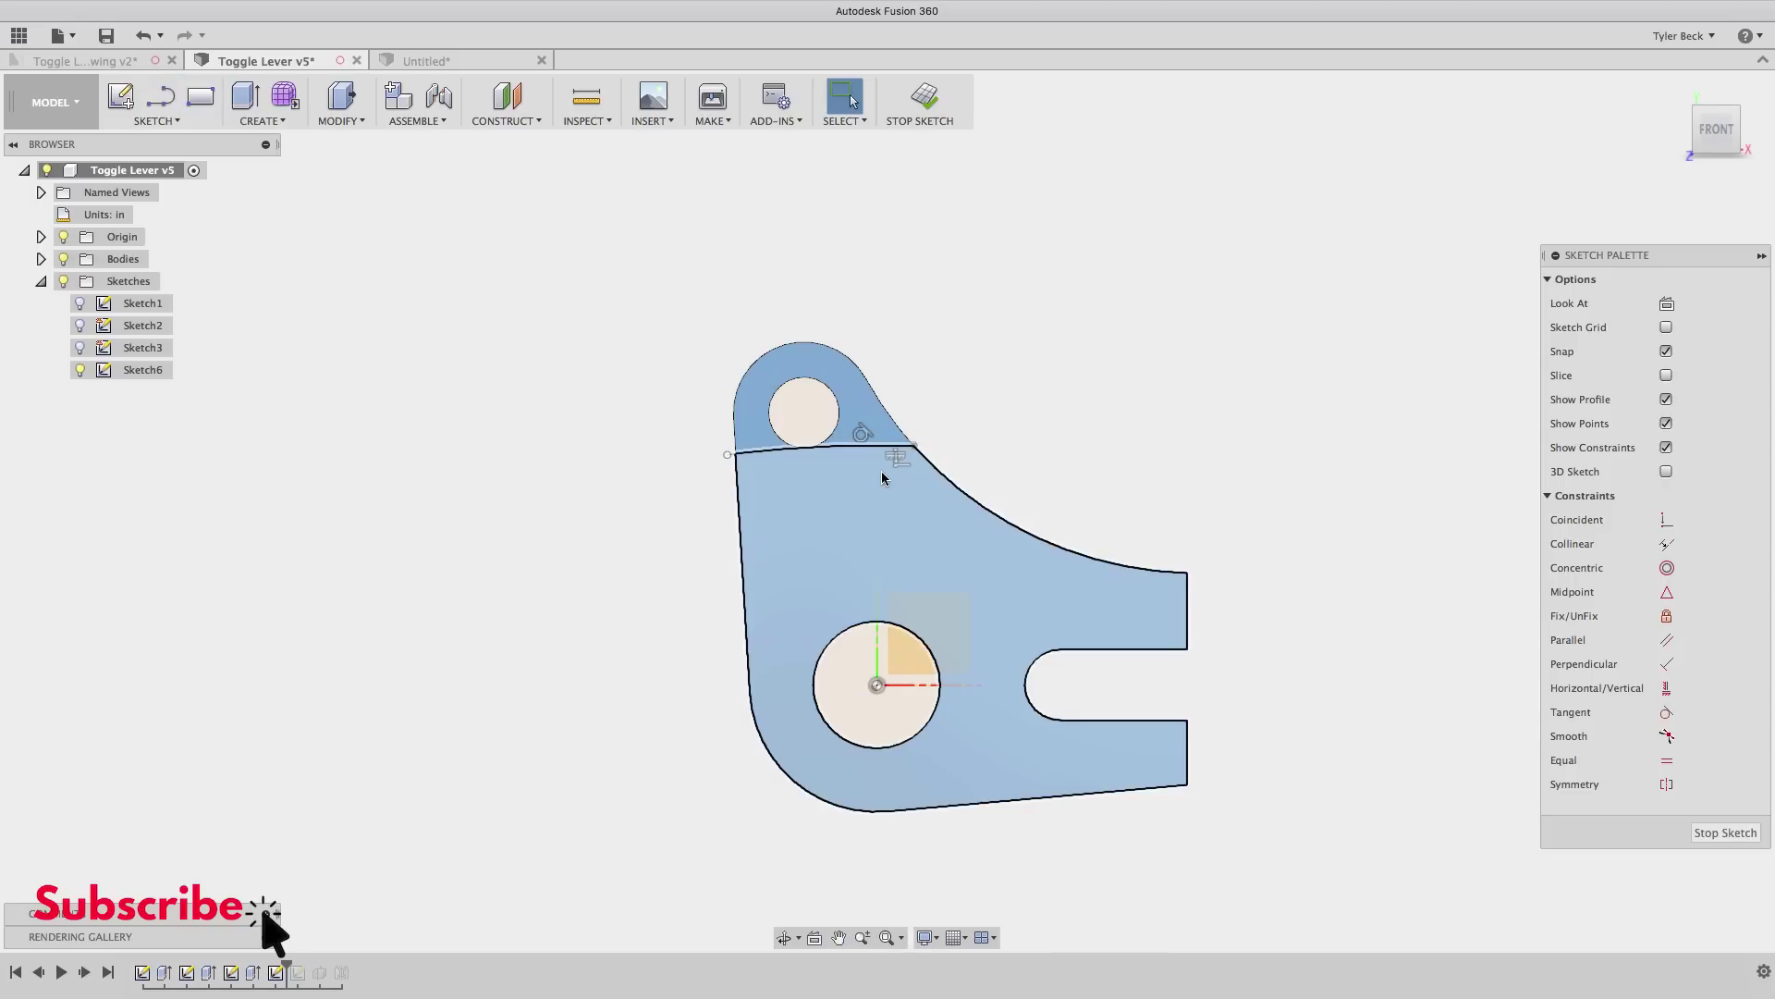
{"action": "key", "text": "ctrl+z"}
- Draw an arc of about 0.76 in radius below the upper hole, from the line's free end to the lever's straight side edge
{"action": "type", "text": "s"}
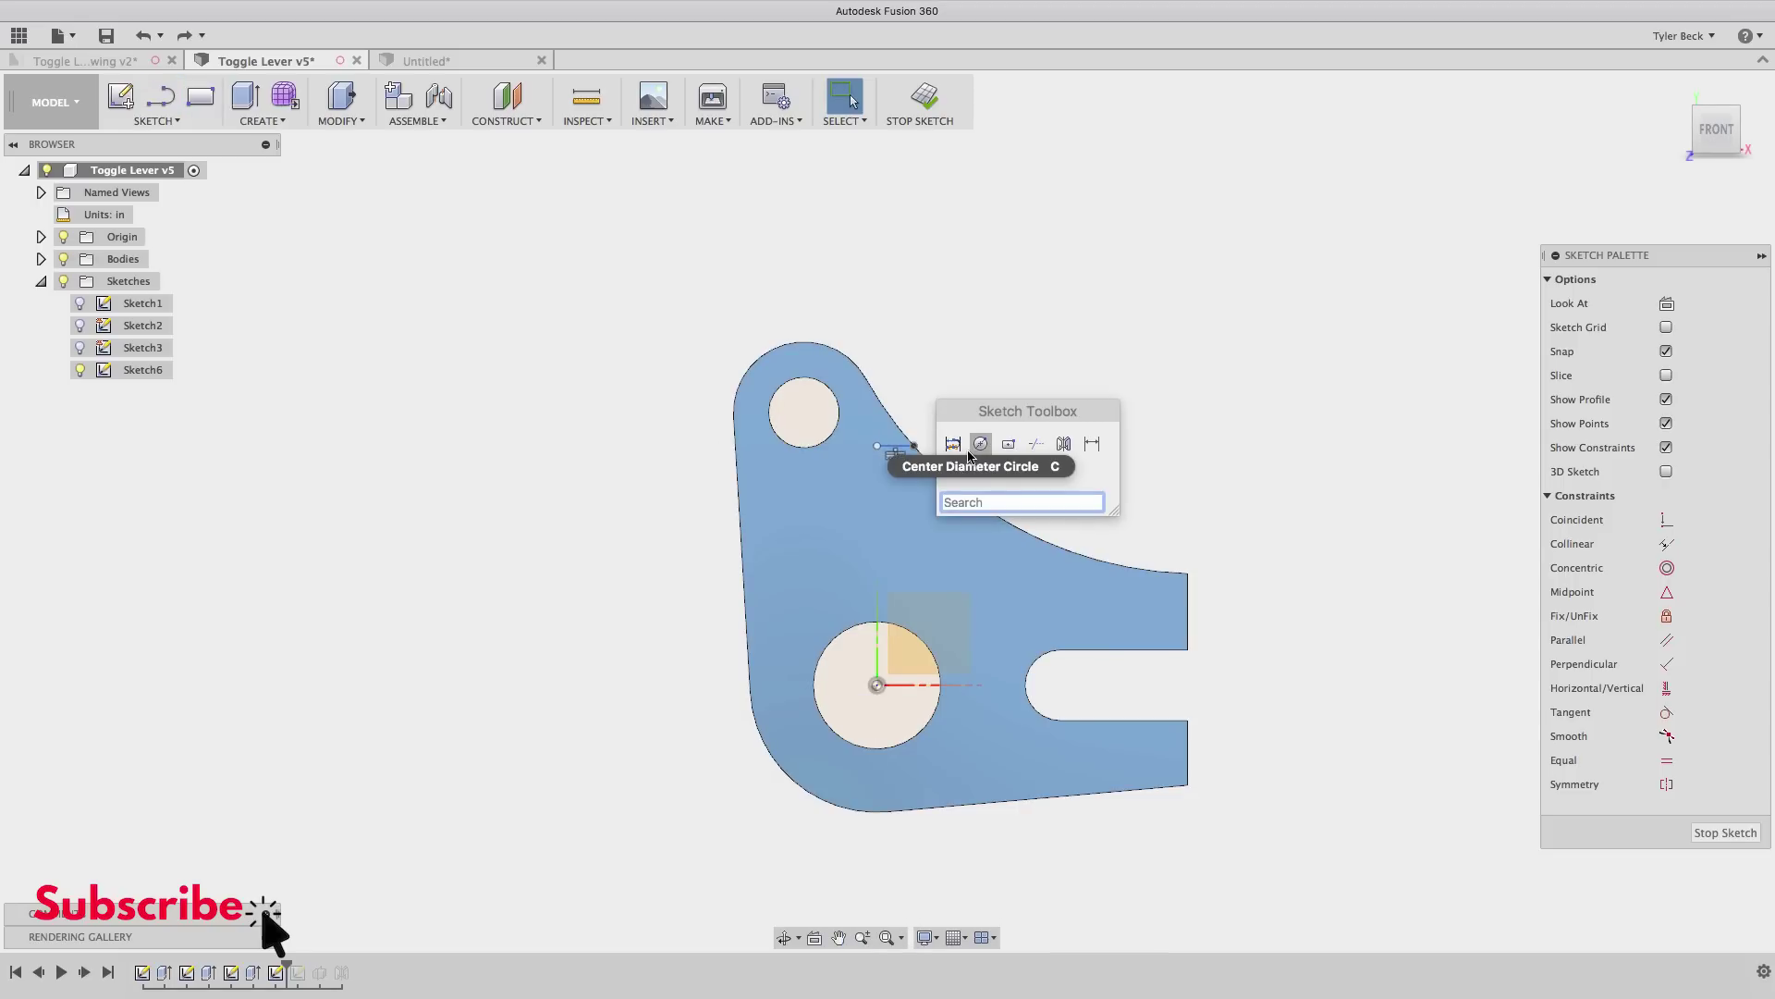
{"action": "type", "text": "arc"}
{"action": "left_click", "coordinate": [995, 534]}
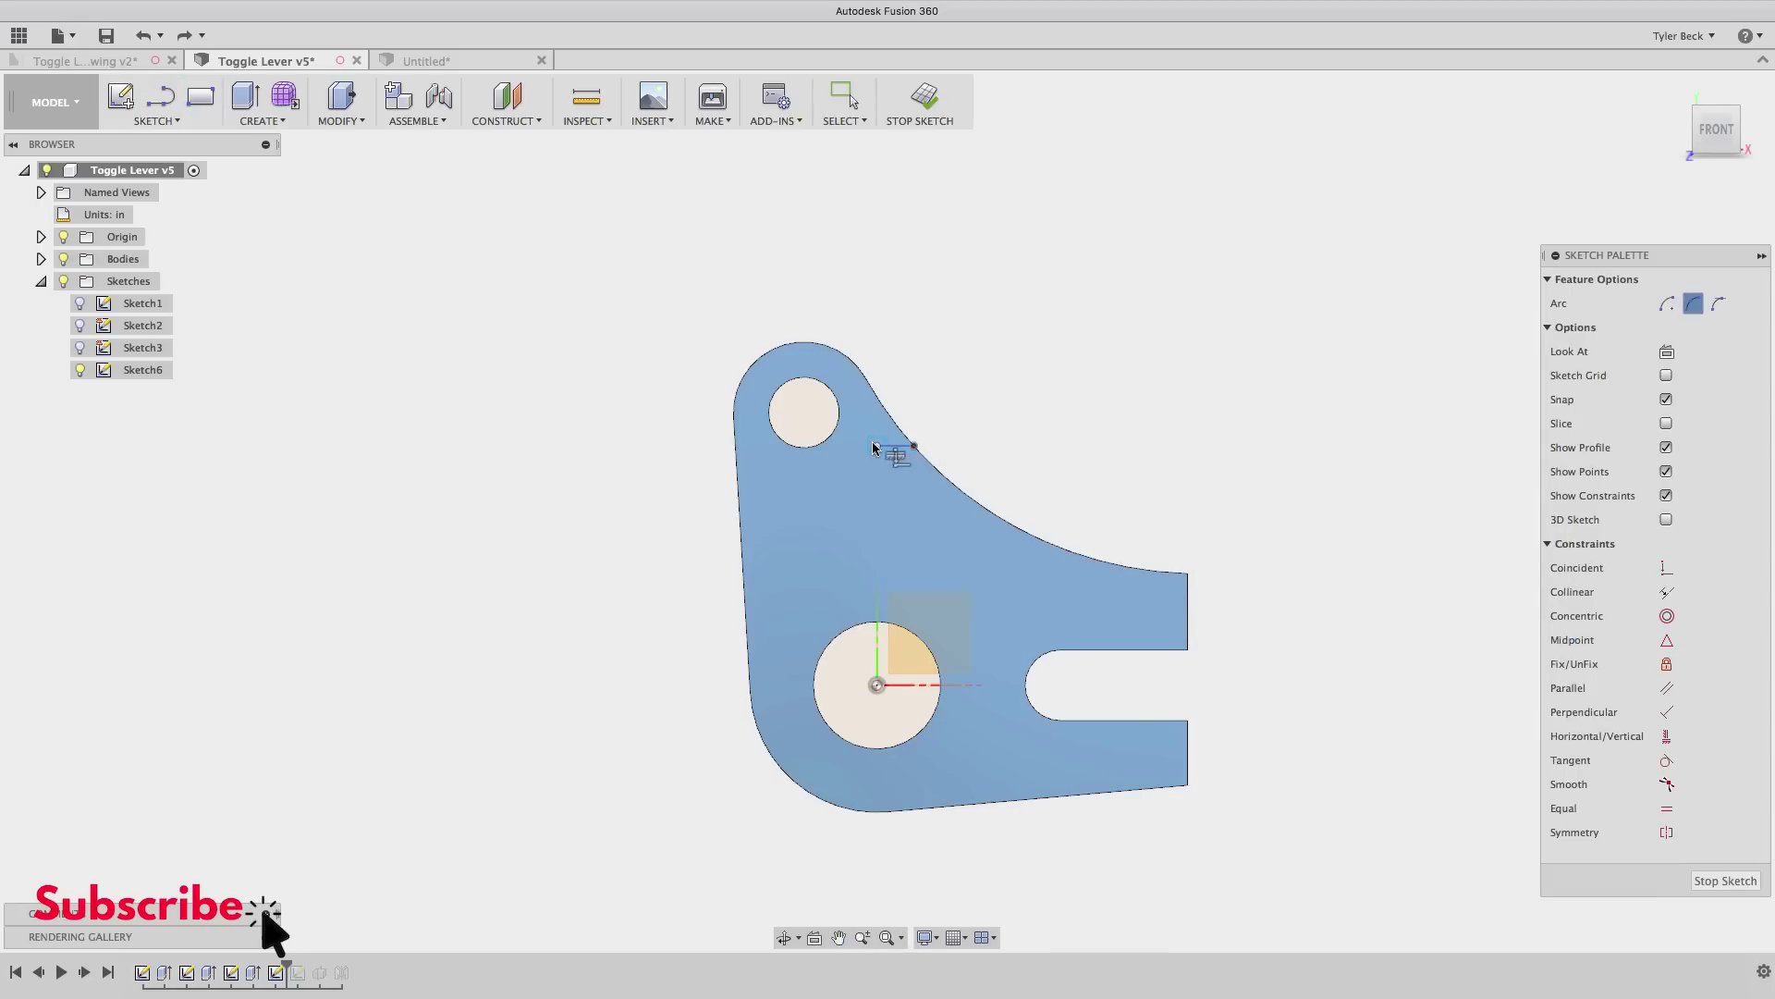
{"action": "left_click", "coordinate": [737, 474]}
{"action": "key", "text": "Escape"}
- Dimension the short horizontal line's length as 0.24 in
{"action": "scroll", "coordinate": [934, 413], "scroll_direction": "up", "scroll_amount": 3}
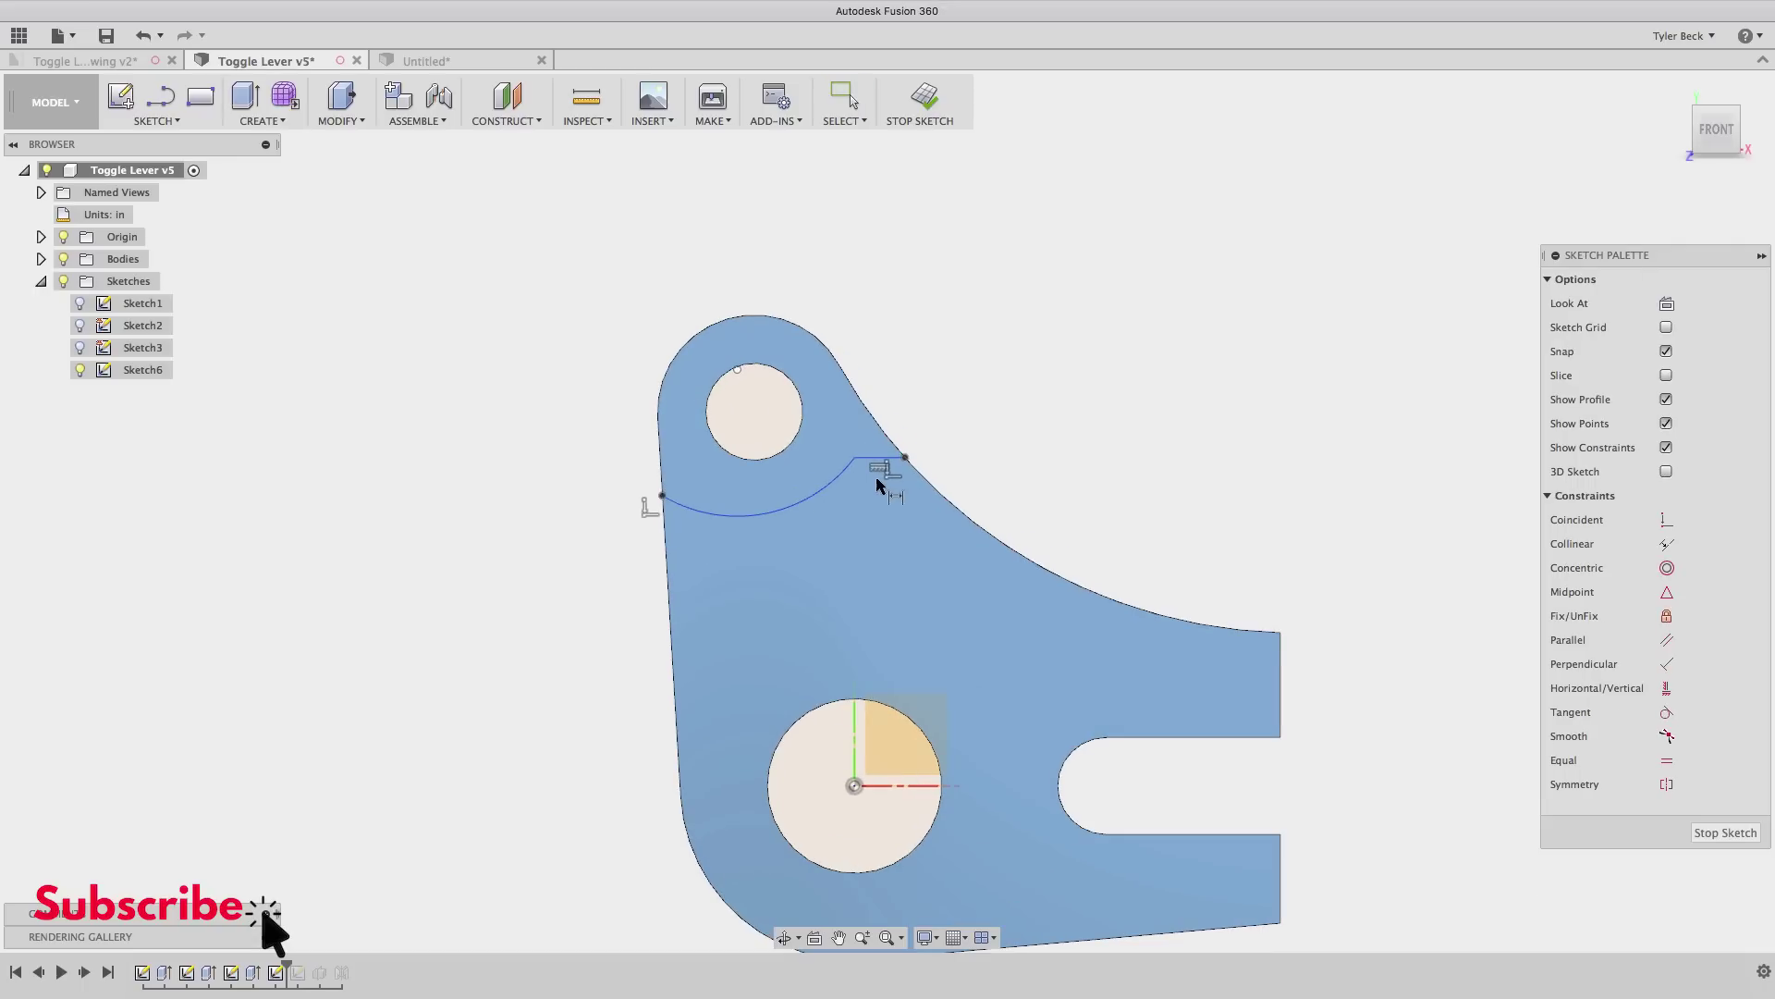
{"action": "left_click", "coordinate": [885, 458]}
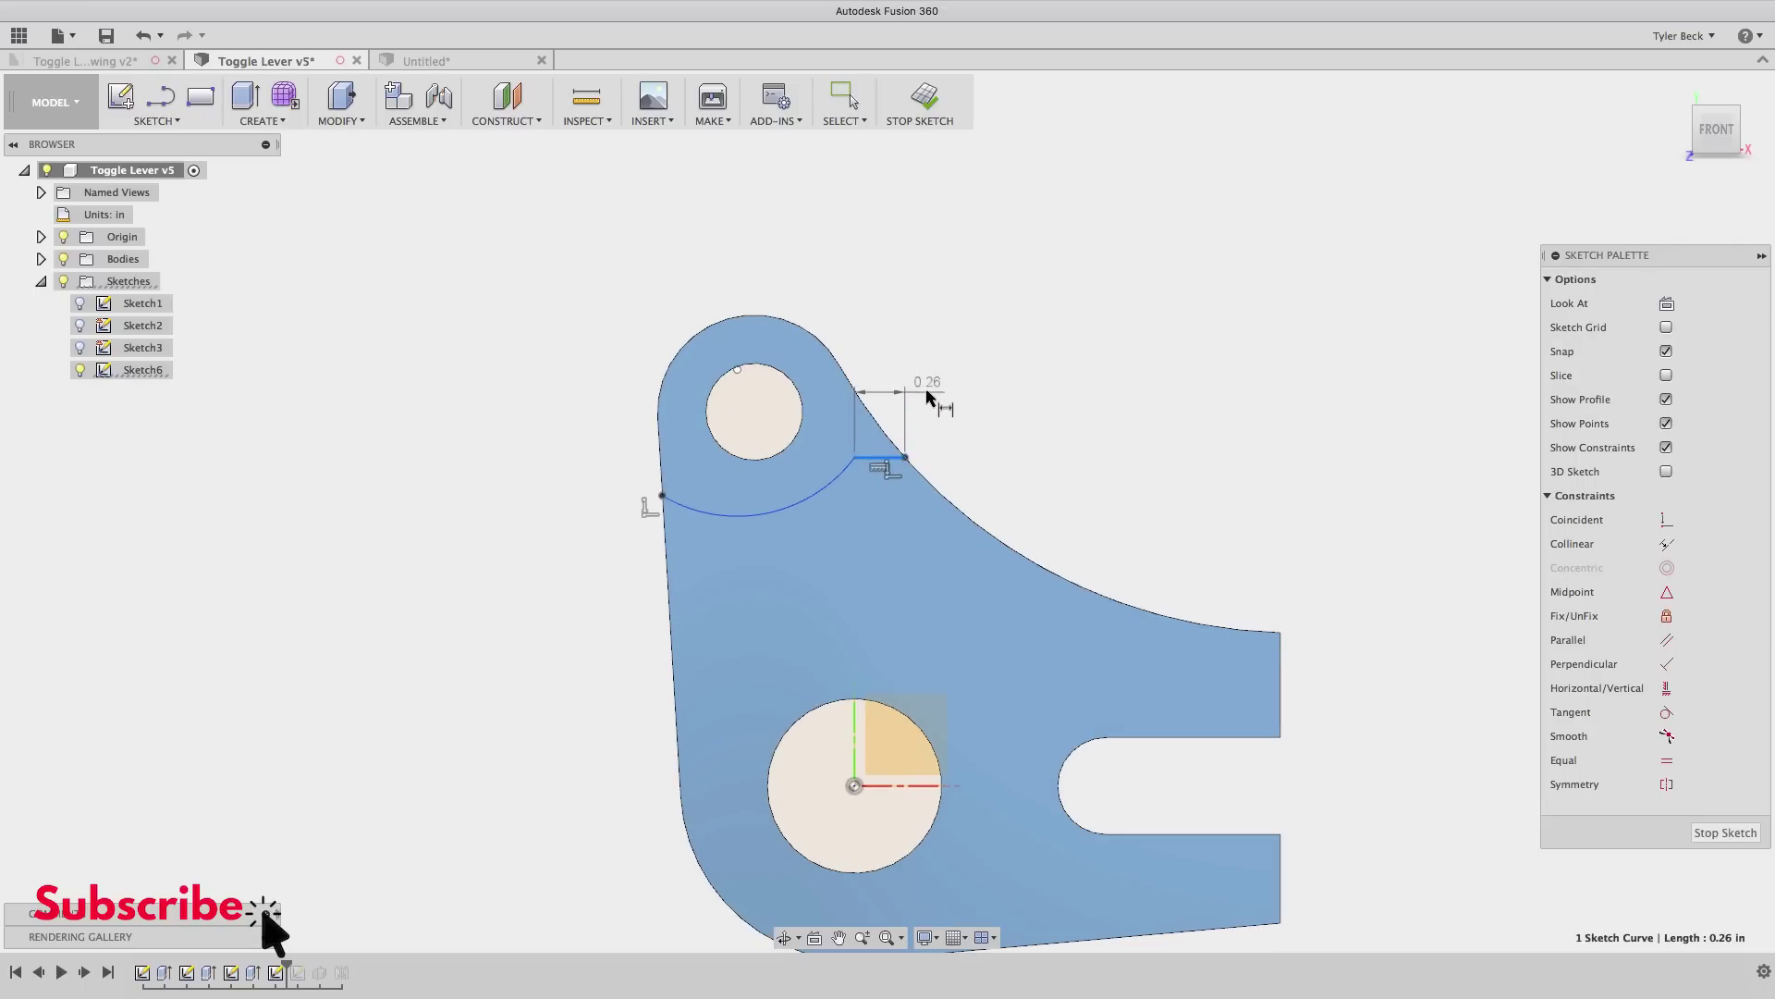
{"action": "left_click", "coordinate": [929, 397]}
{"action": "type", "text": "0.24"}
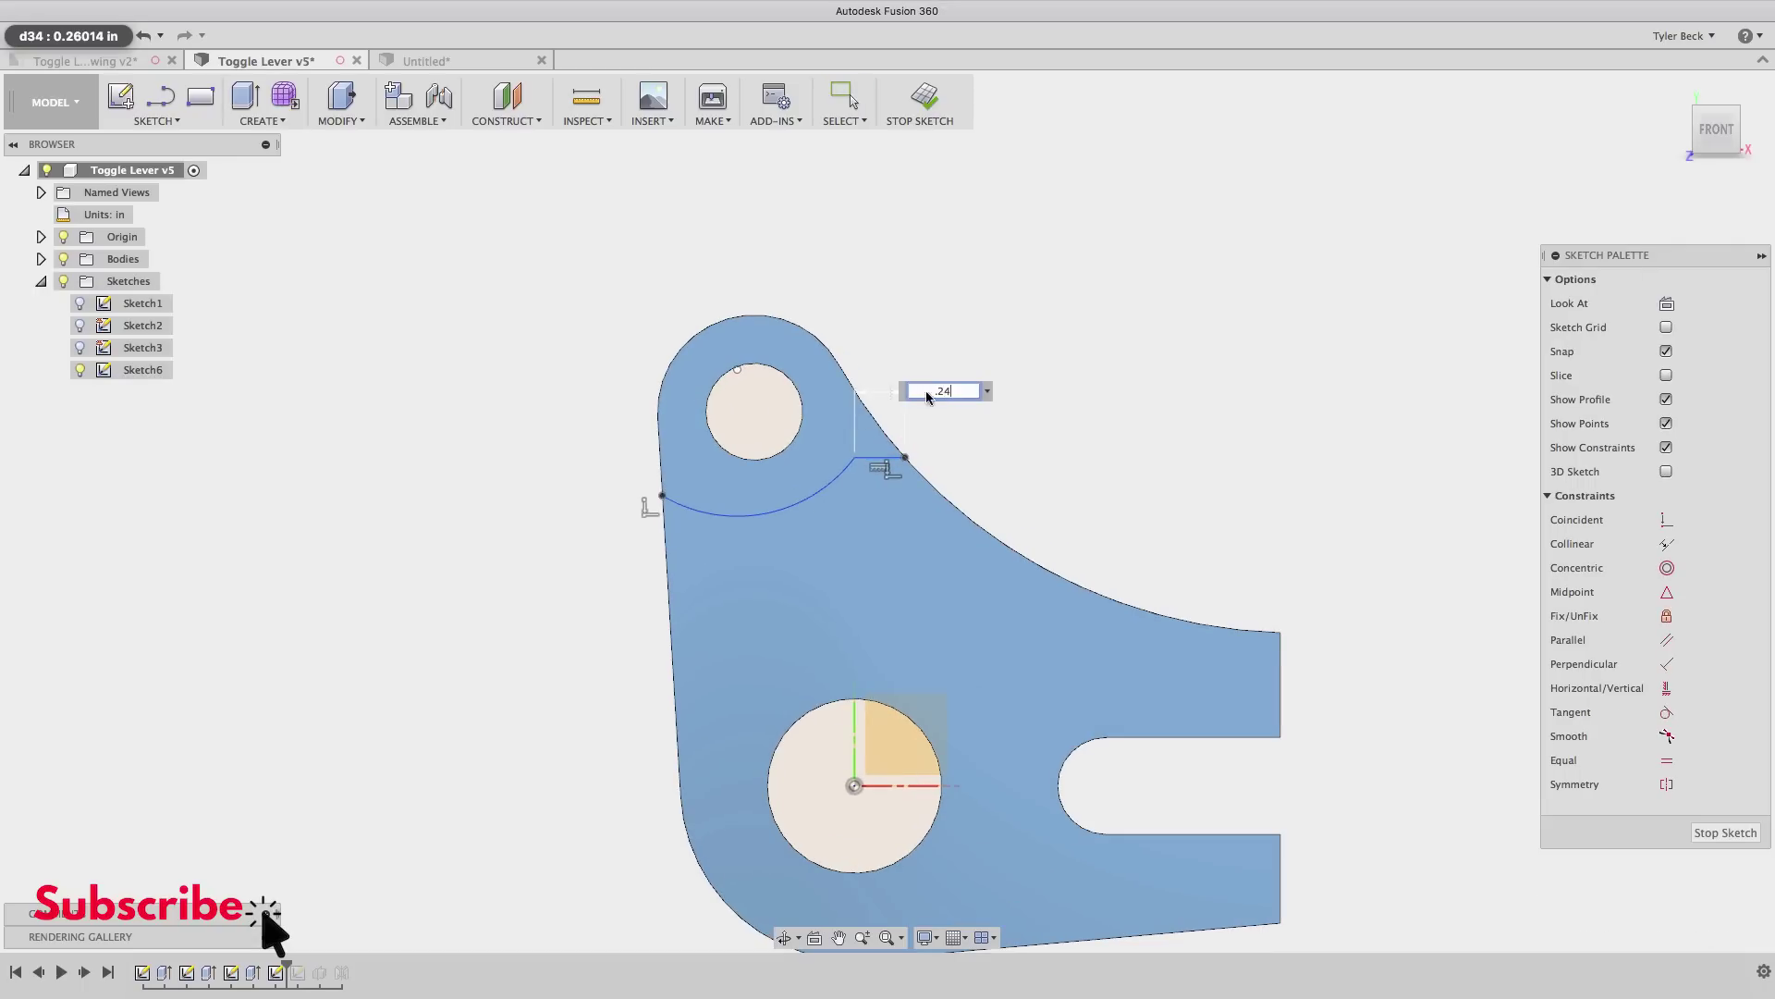
{"action": "key", "text": "Return"}
- Dimension the radius of the arc below the upper hole as 0.75 in
{"action": "left_click", "coordinate": [793, 515]}
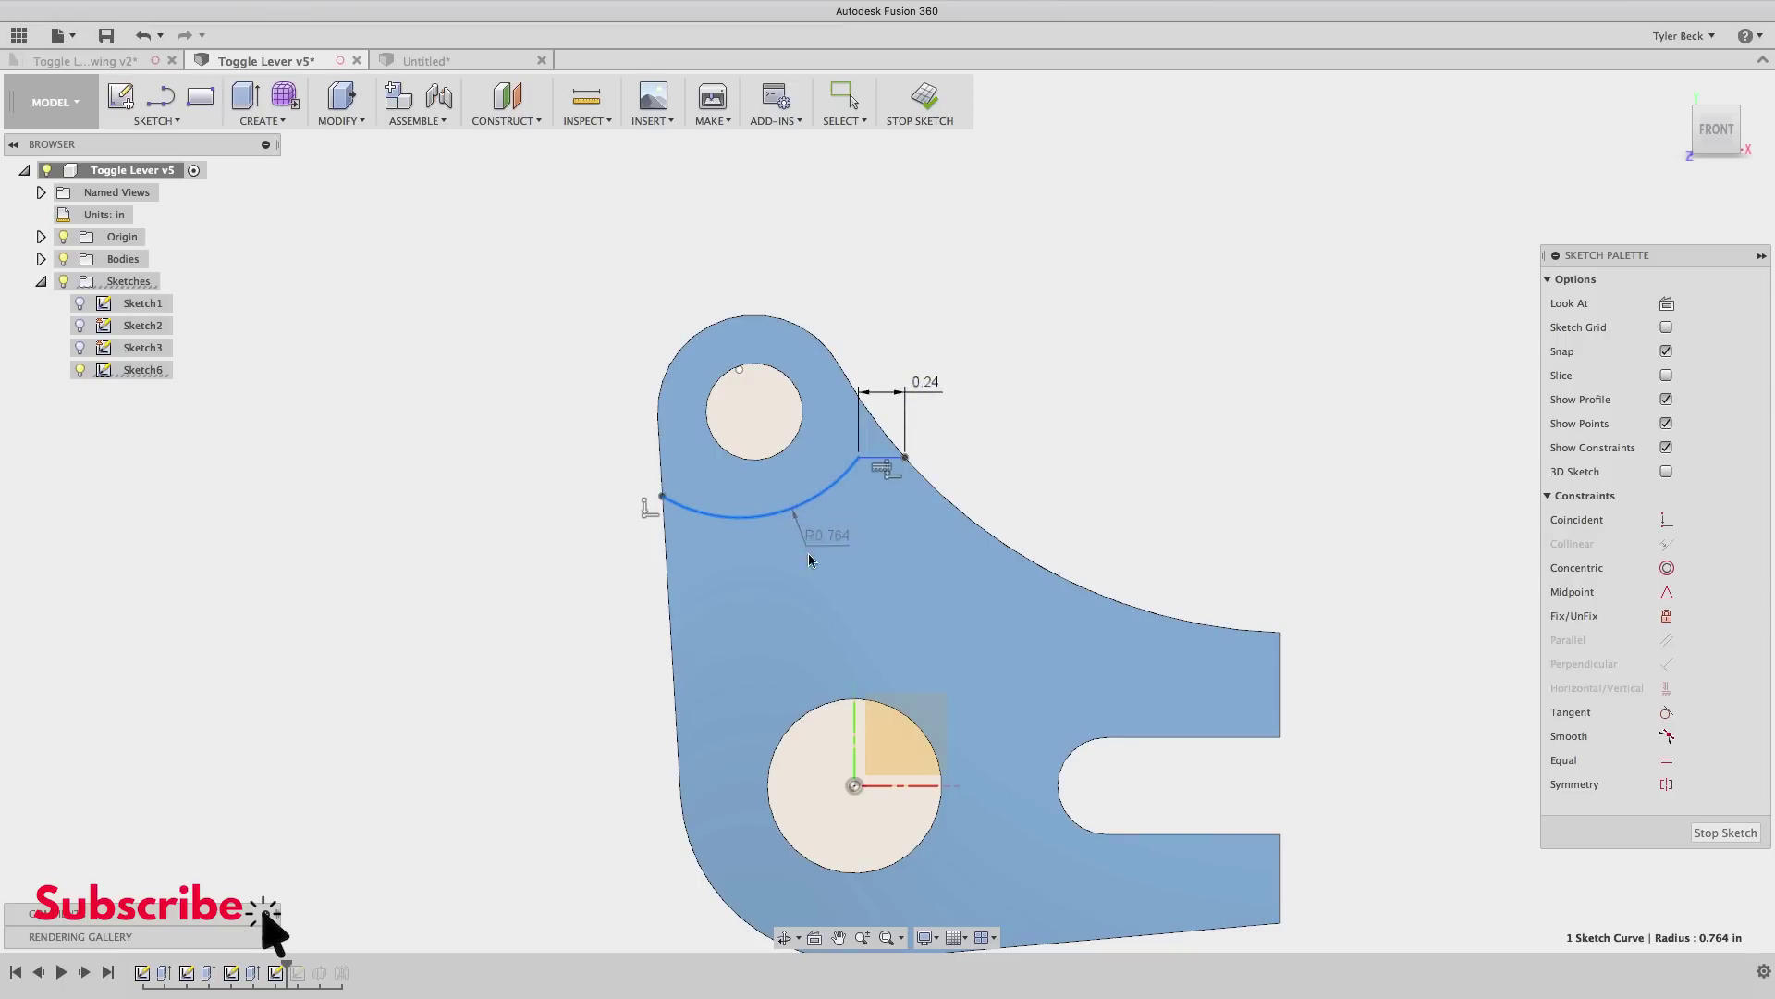
{"action": "left_click", "coordinate": [813, 570]}
{"action": "type", "text": ".75"}
{"action": "key", "text": "Return"}
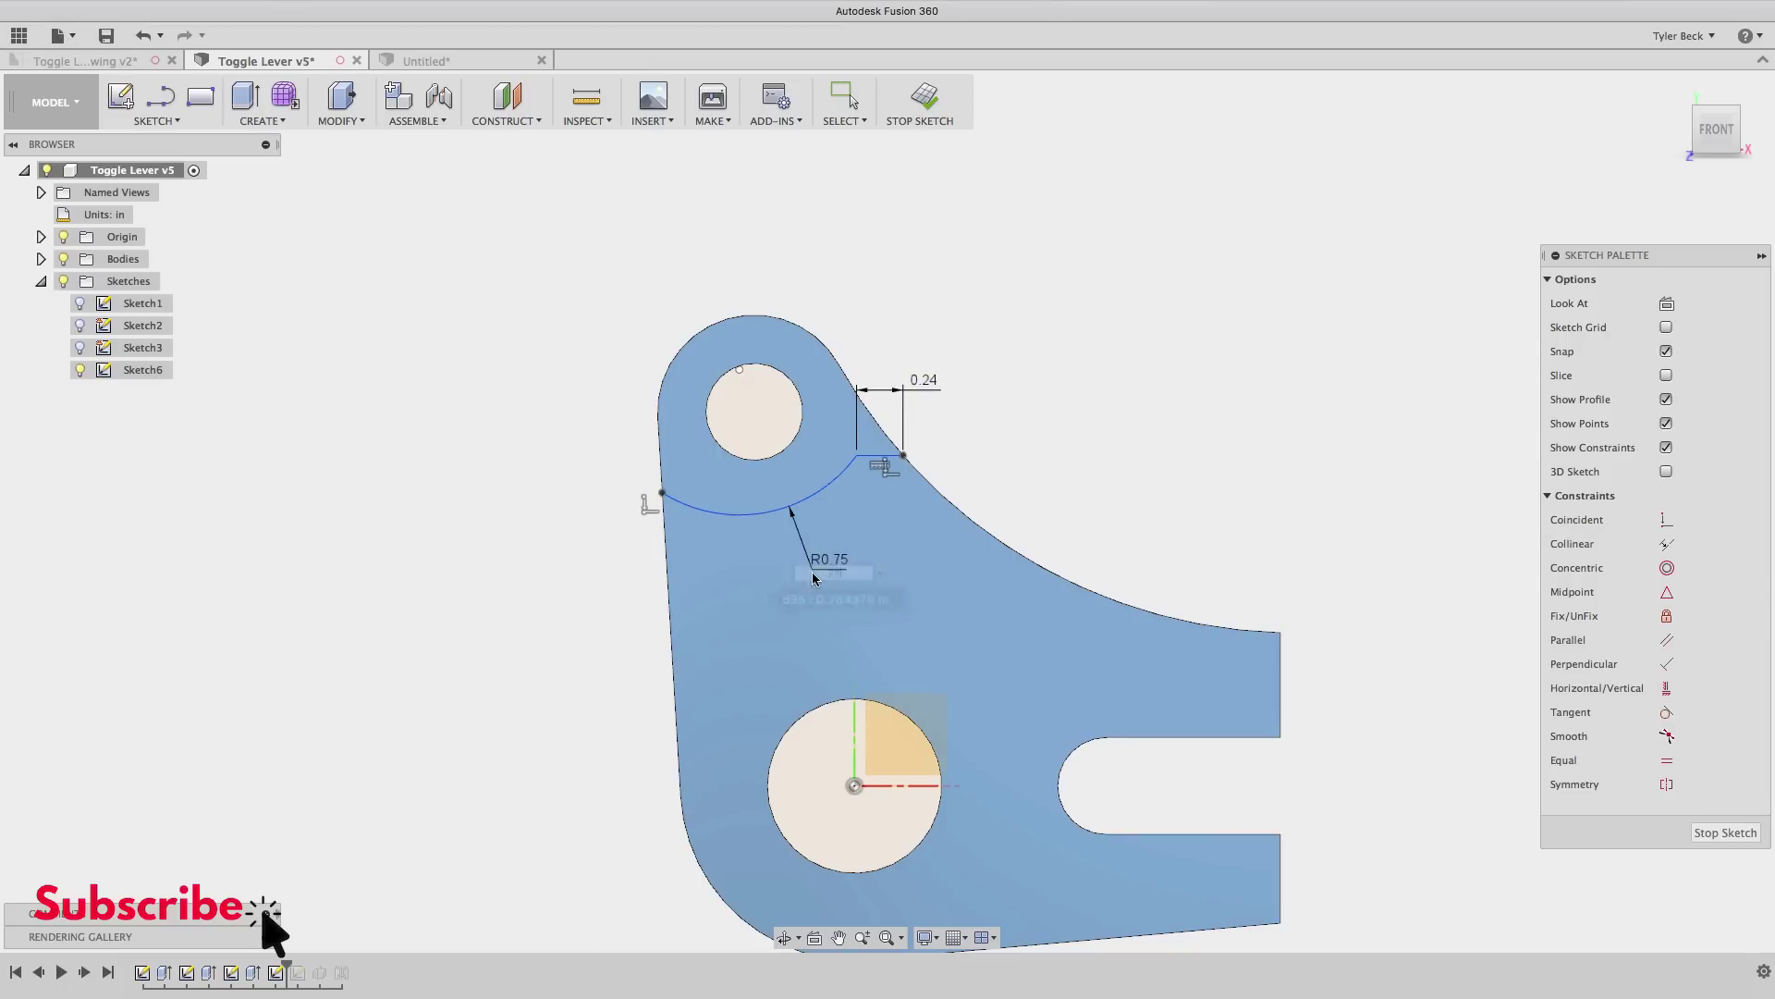
- Project the lever's existing outline and upper hole into the sketch
{"action": "scroll", "coordinate": [869, 341], "scroll_direction": "up", "scroll_amount": 3}
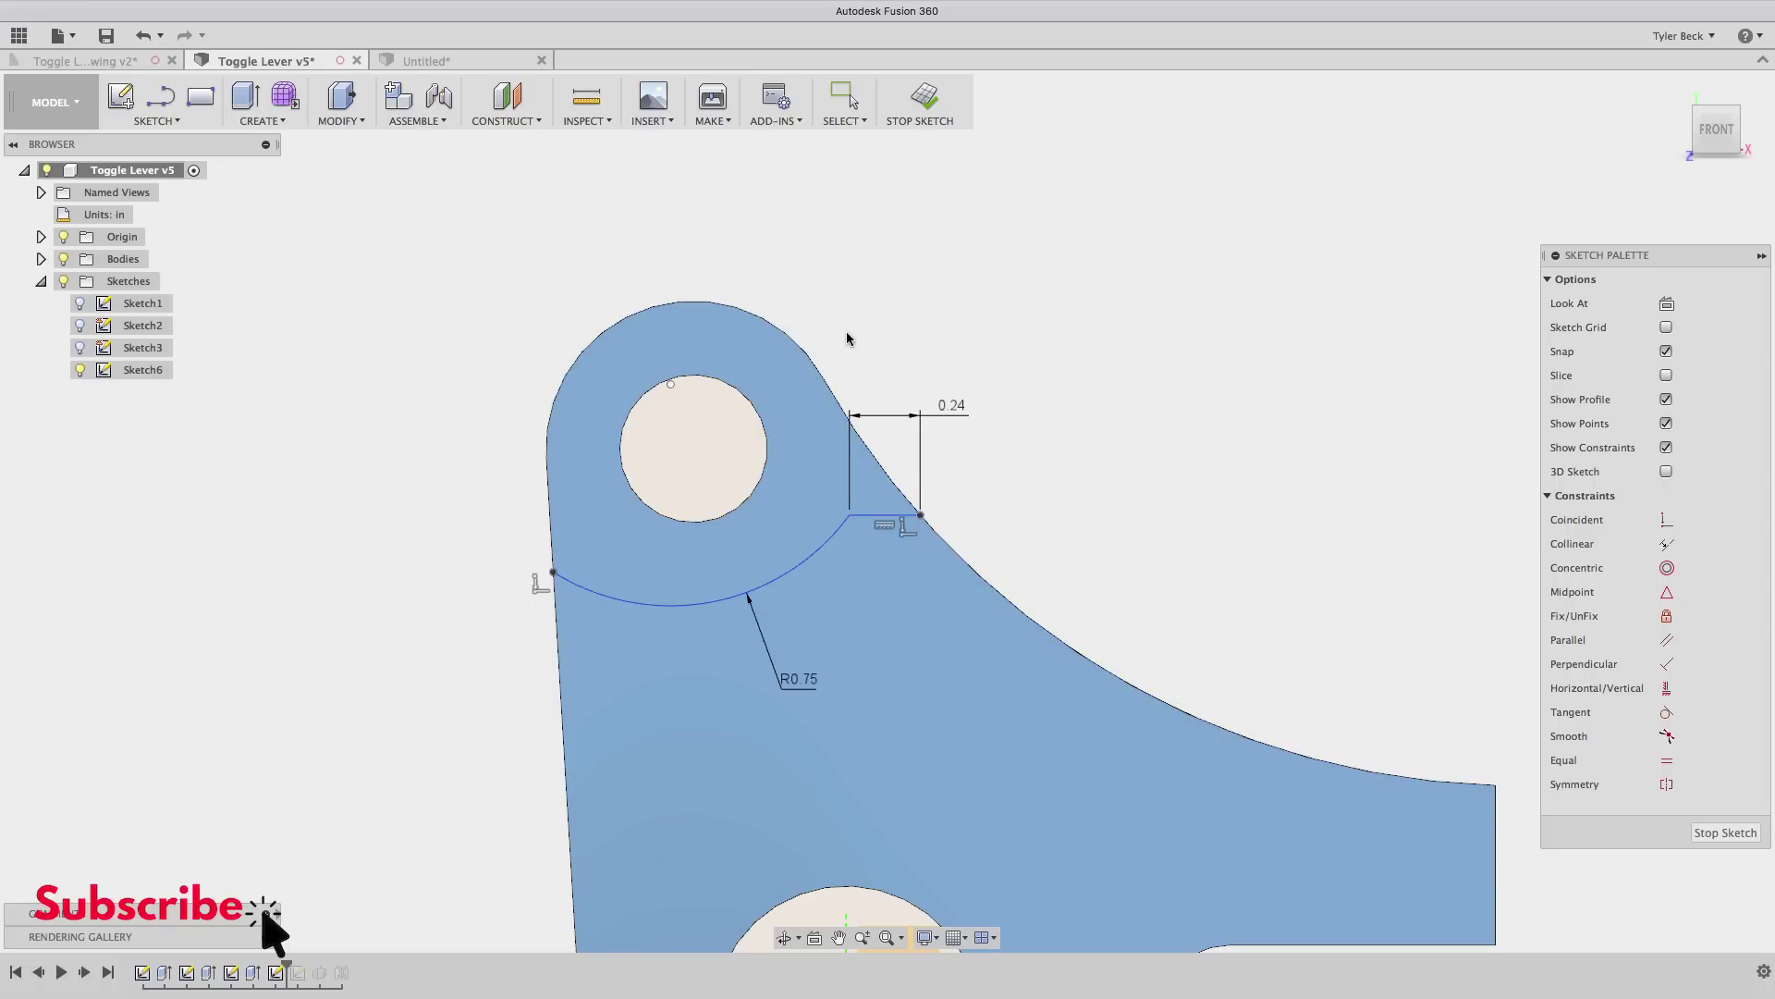
{"action": "key", "text": "s"}
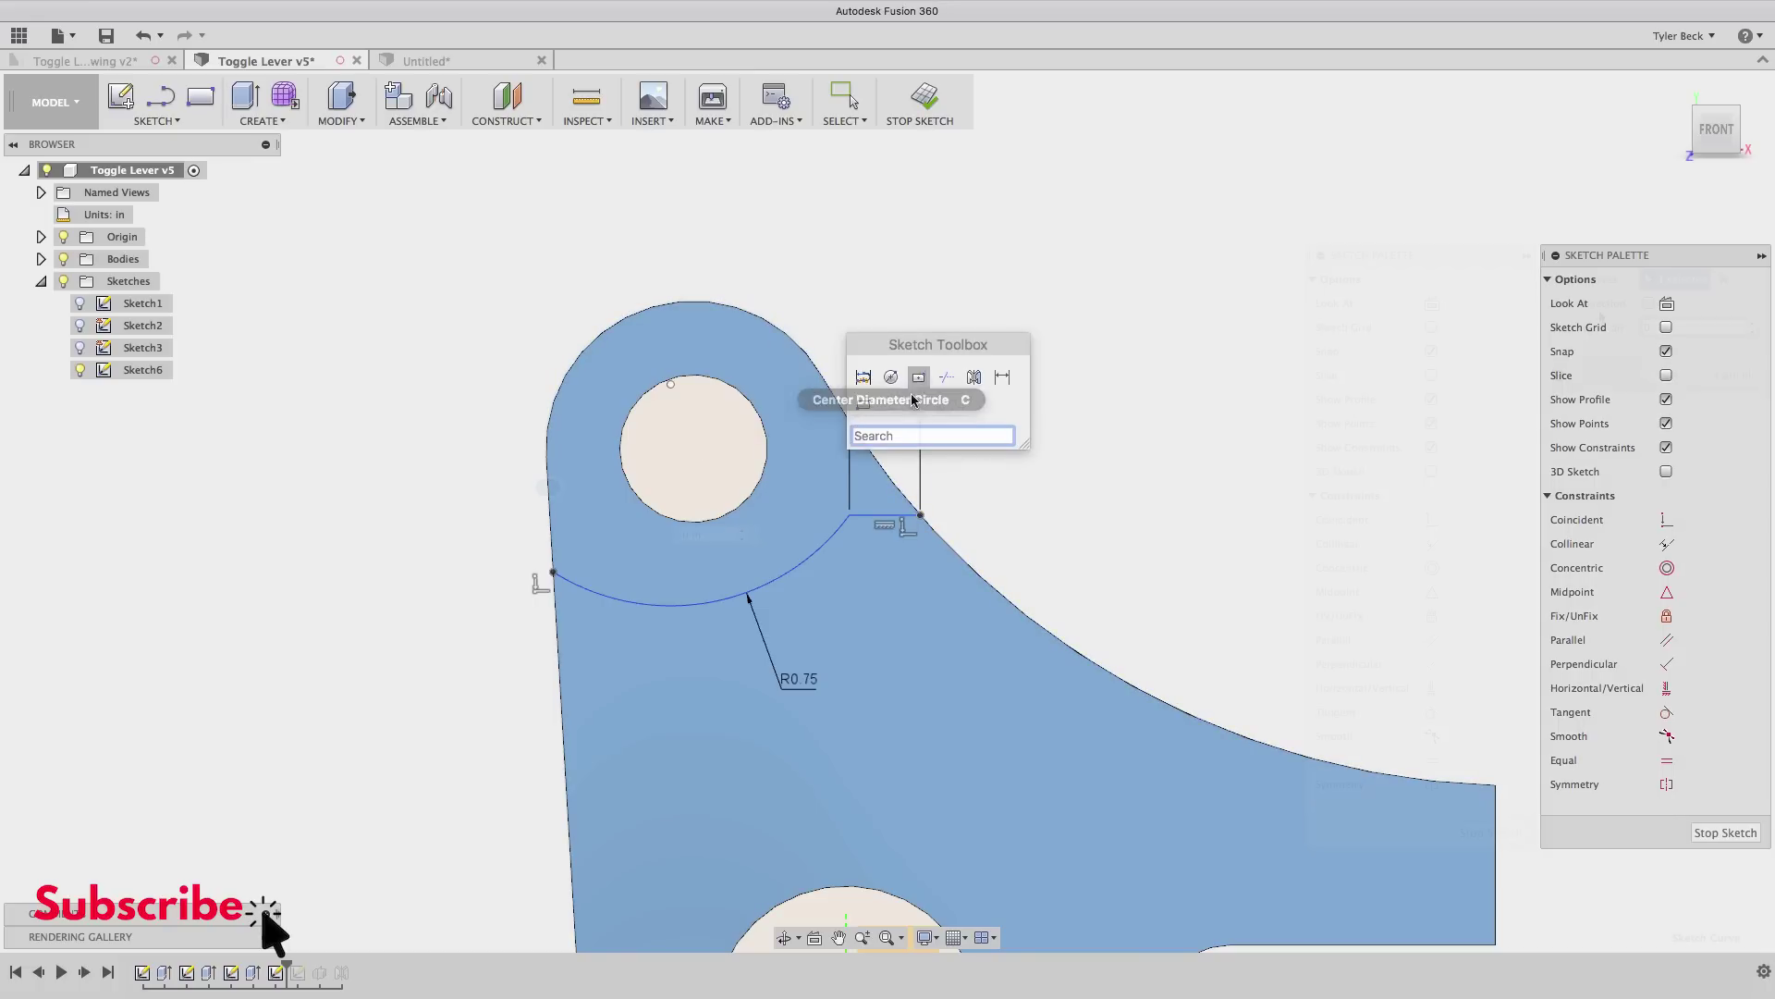
{"action": "left_click", "coordinate": [919, 378]}
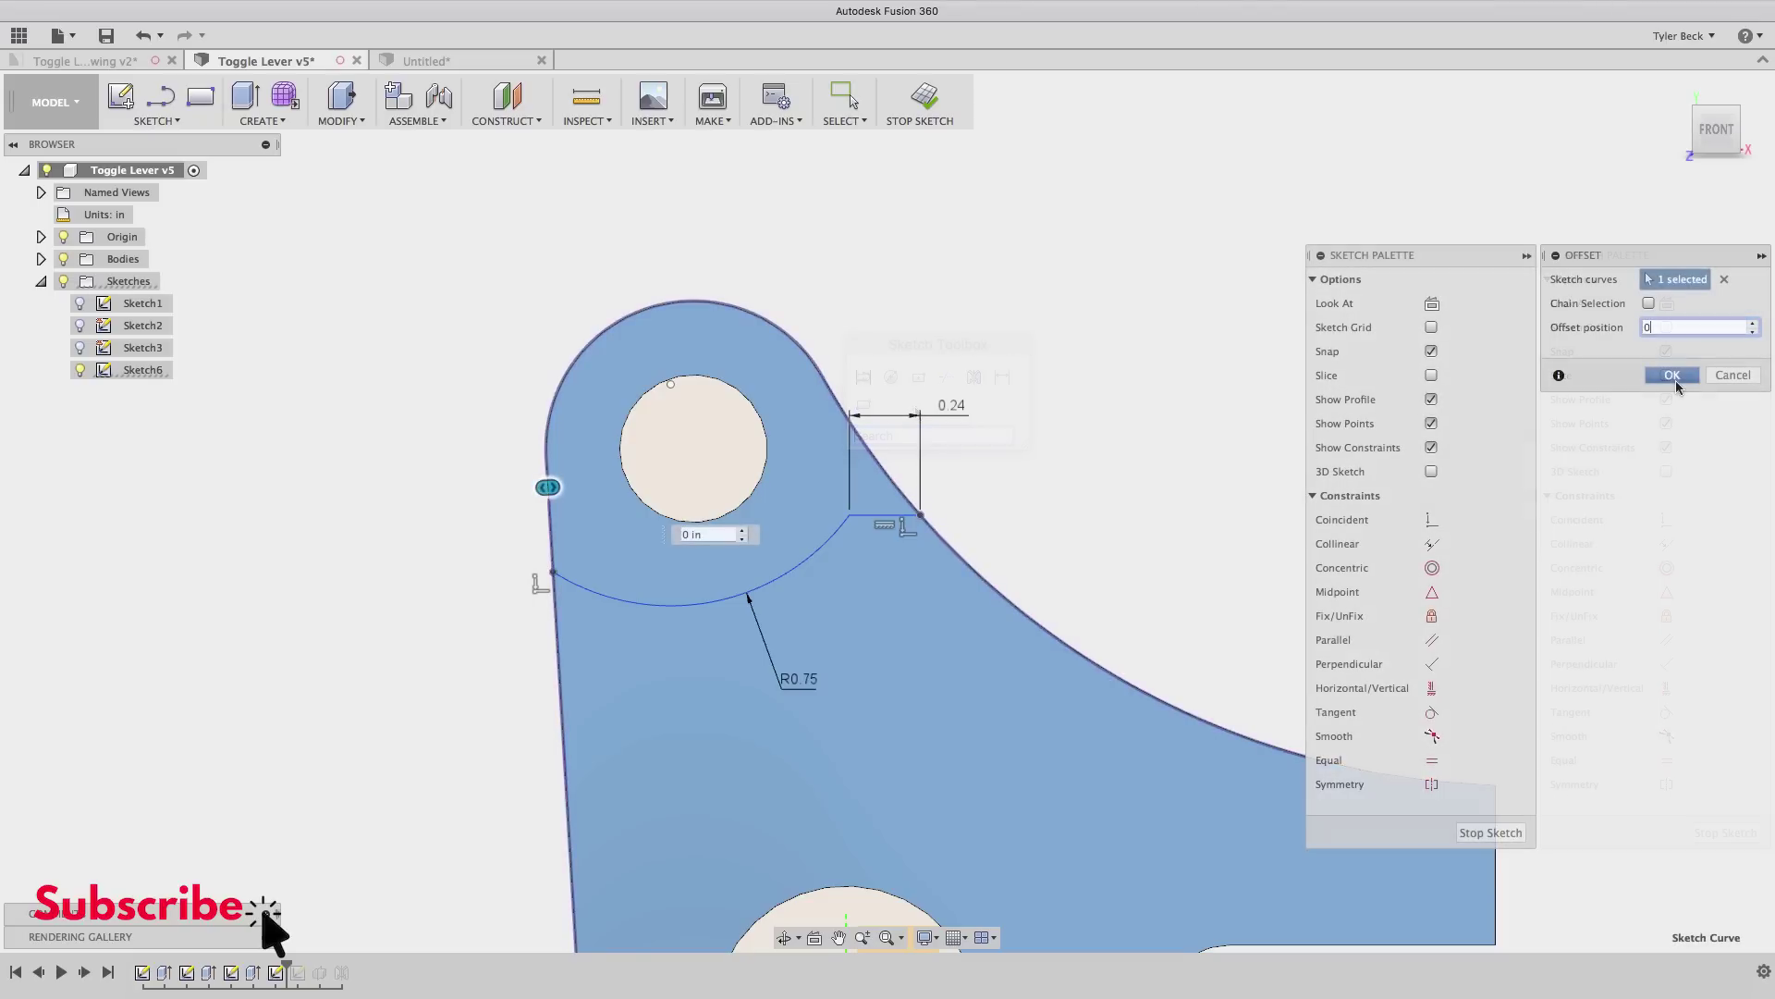
{"action": "left_click", "coordinate": [1675, 380]}
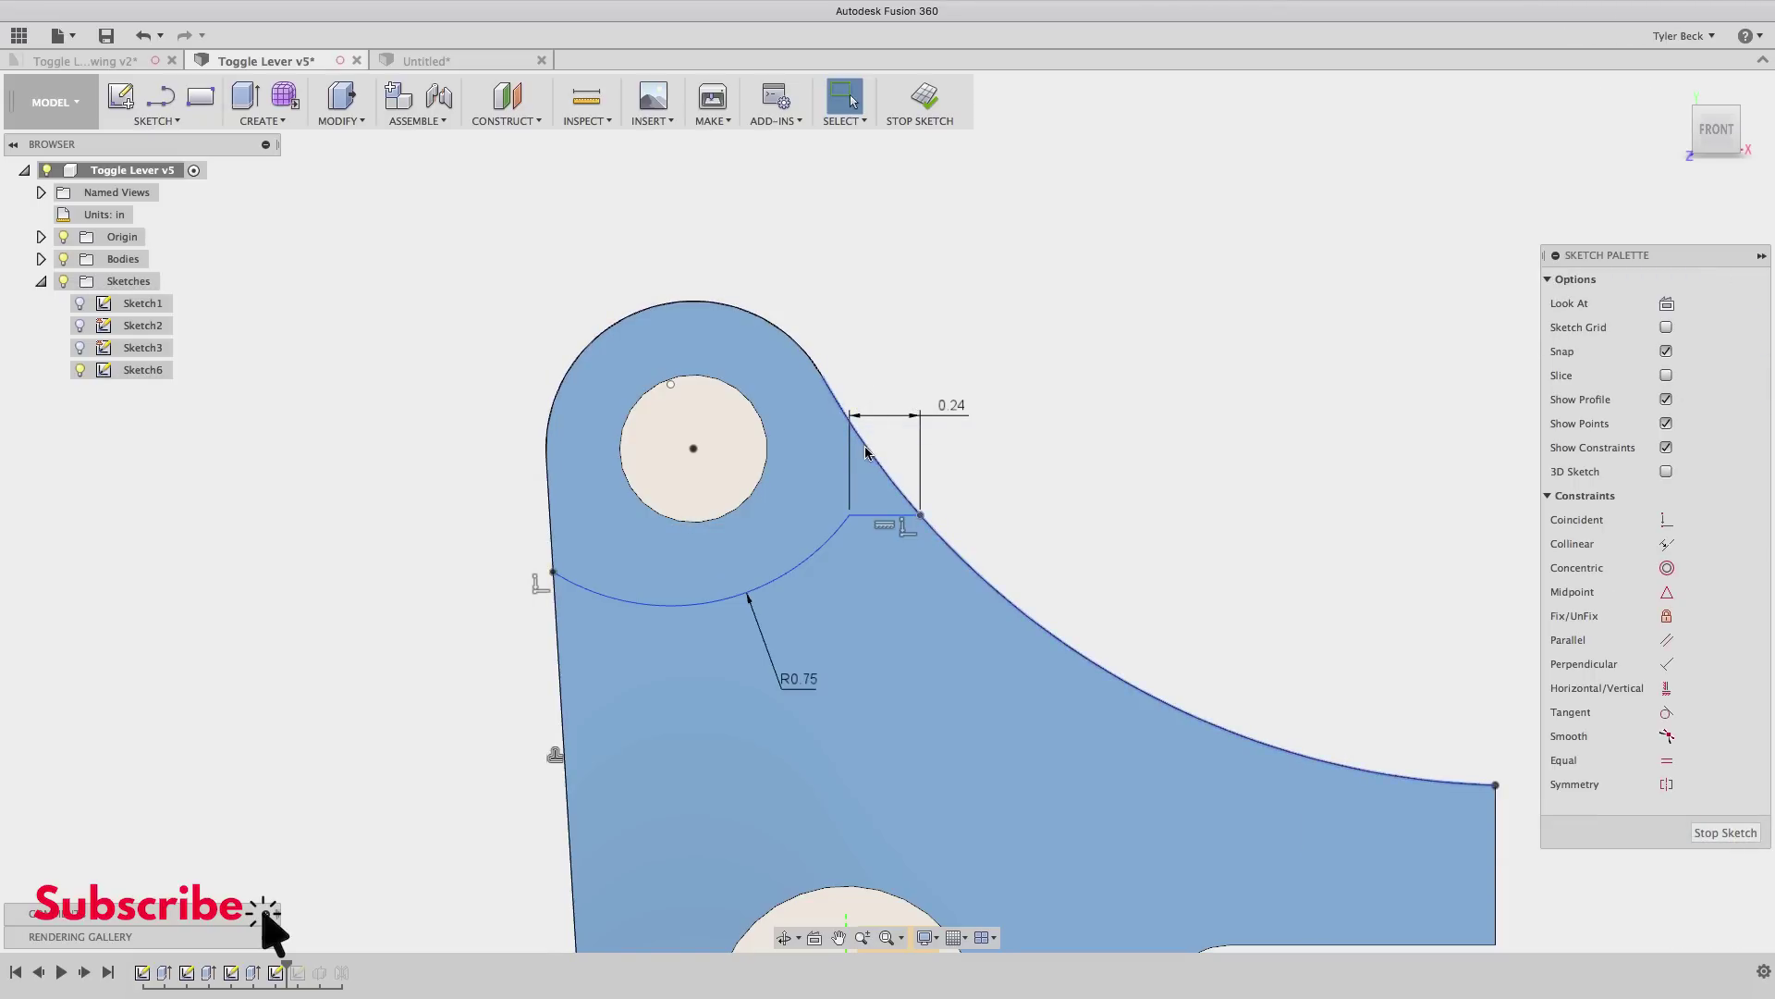
{"action": "key", "text": "s"}
{"action": "left_click", "coordinate": [1084, 536]}
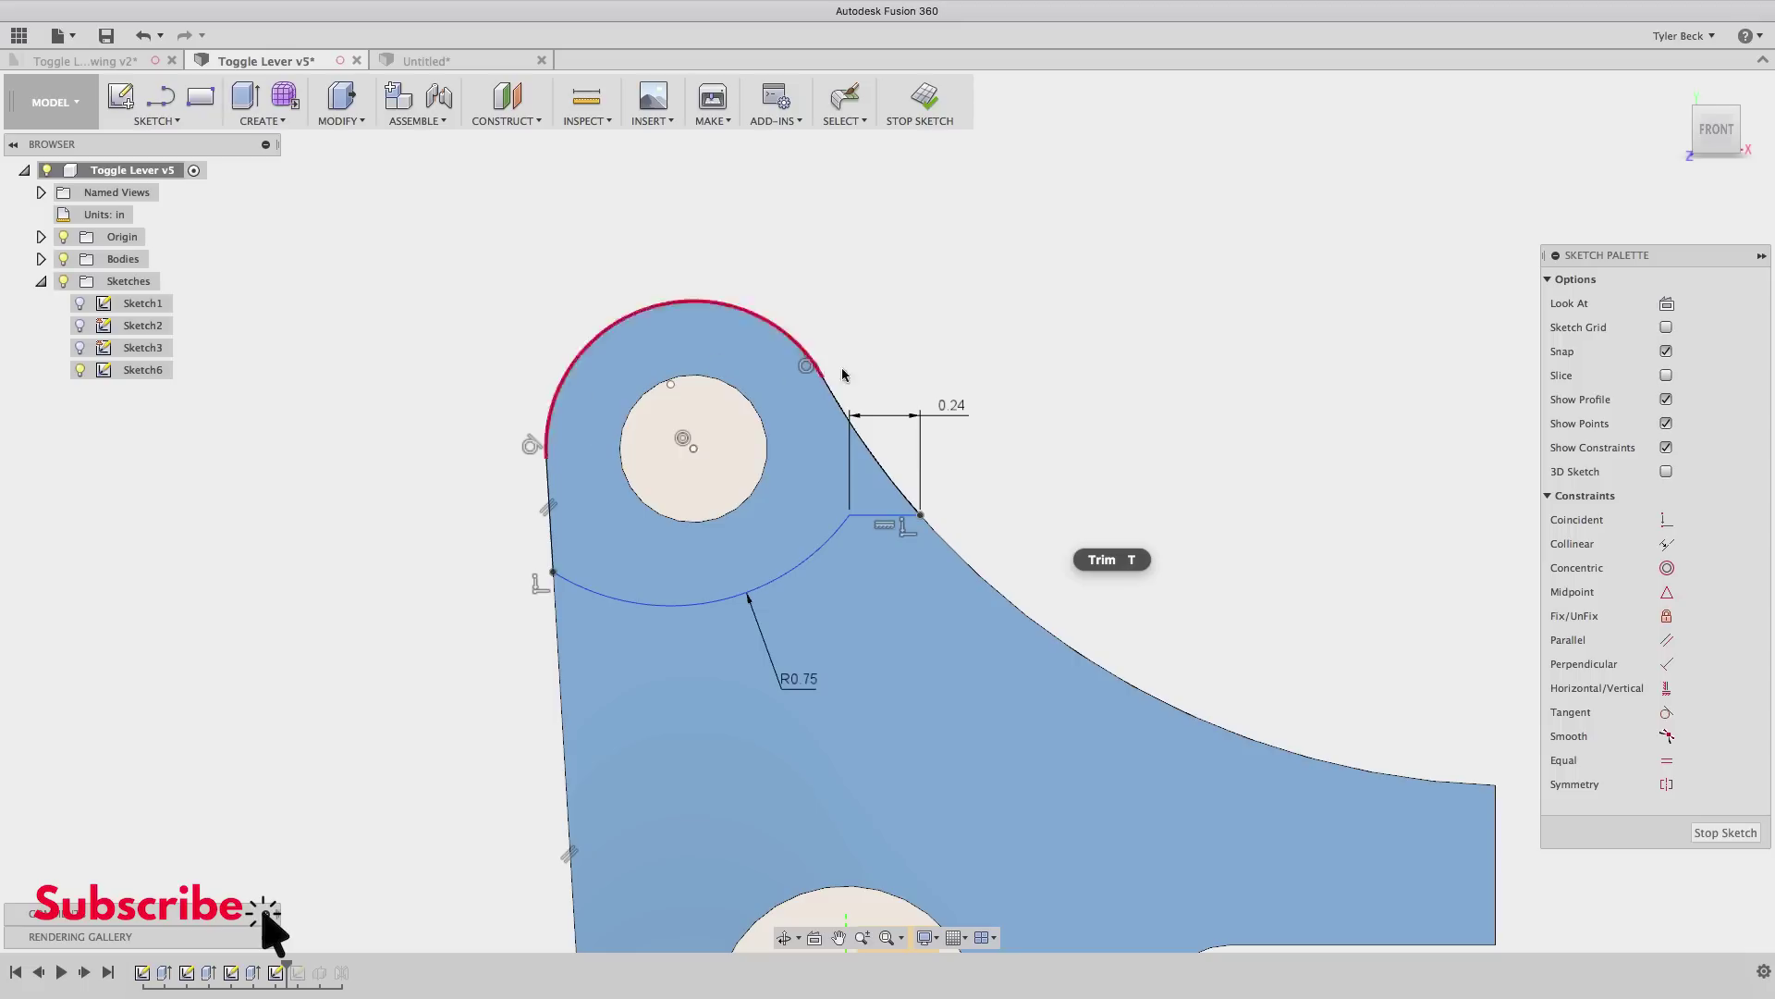
{"action": "key", "text": "Escape"}
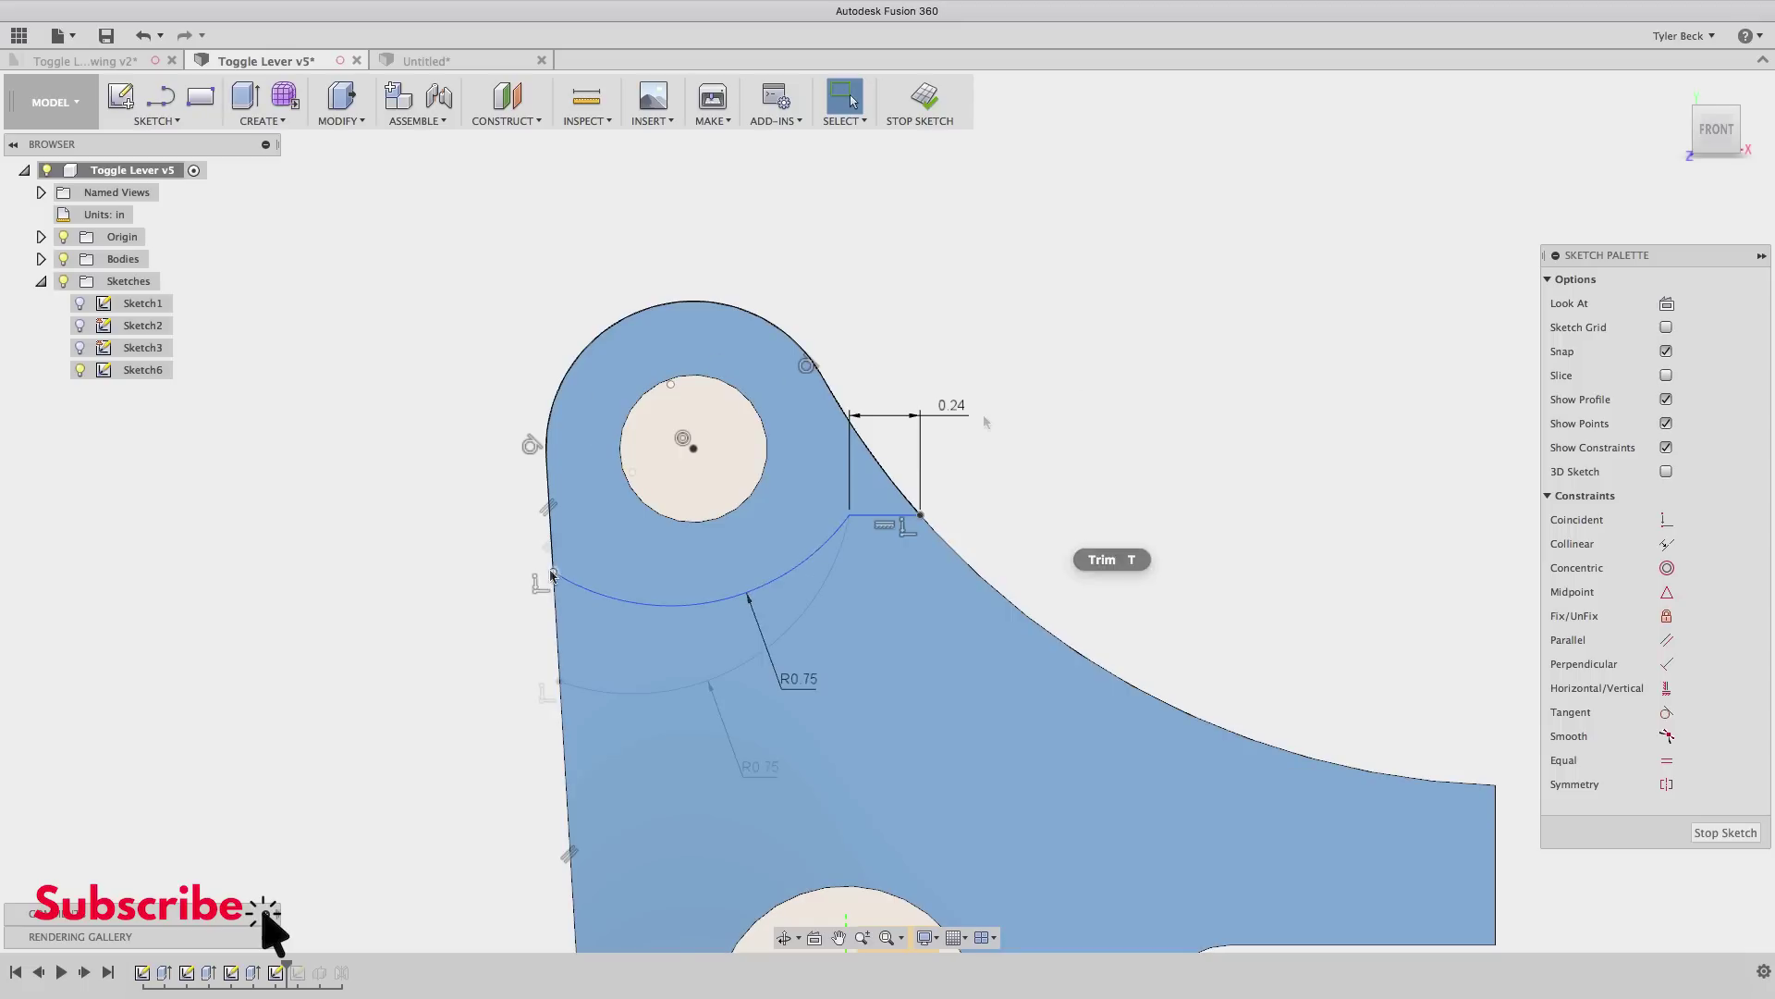
- Move the arc's endpoint down along the straight side edge and make the arc concentric with the upper hole
{"action": "left_click_drag", "start_coordinate": [553, 580], "coordinate": [556, 634]}
{"action": "left_click", "coordinate": [681, 652]}
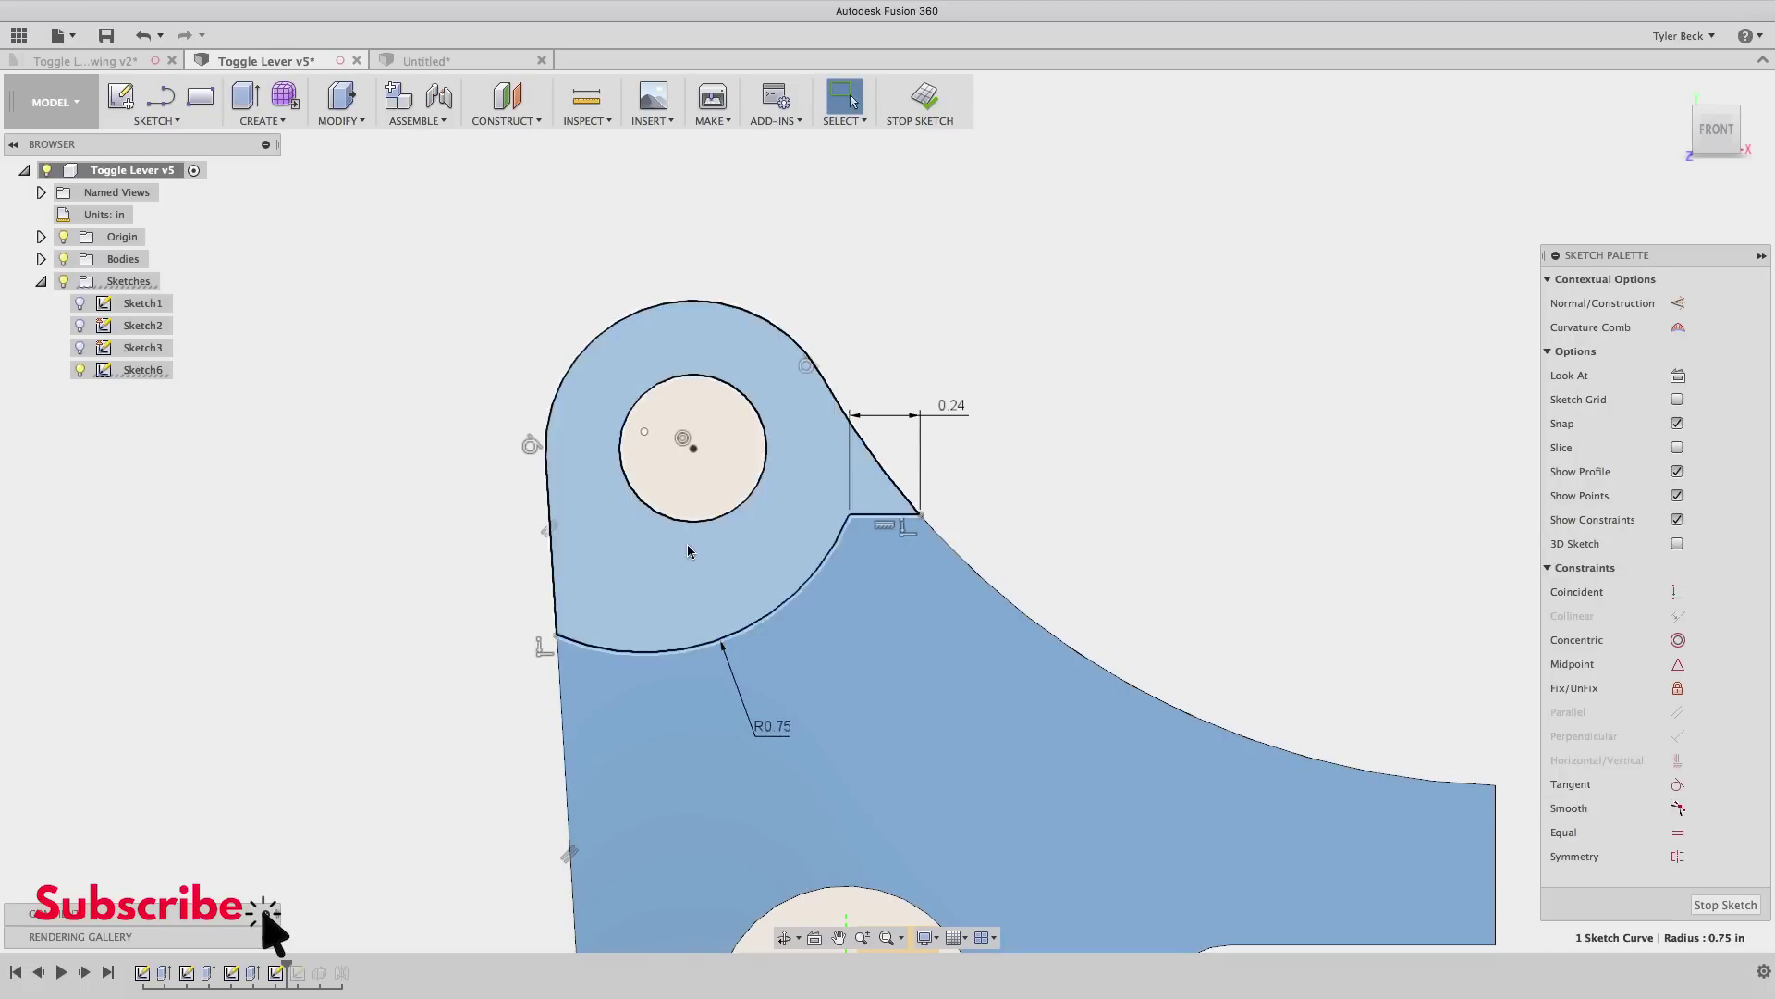
{"action": "left_click", "coordinate": [692, 522], "text": "shift"}
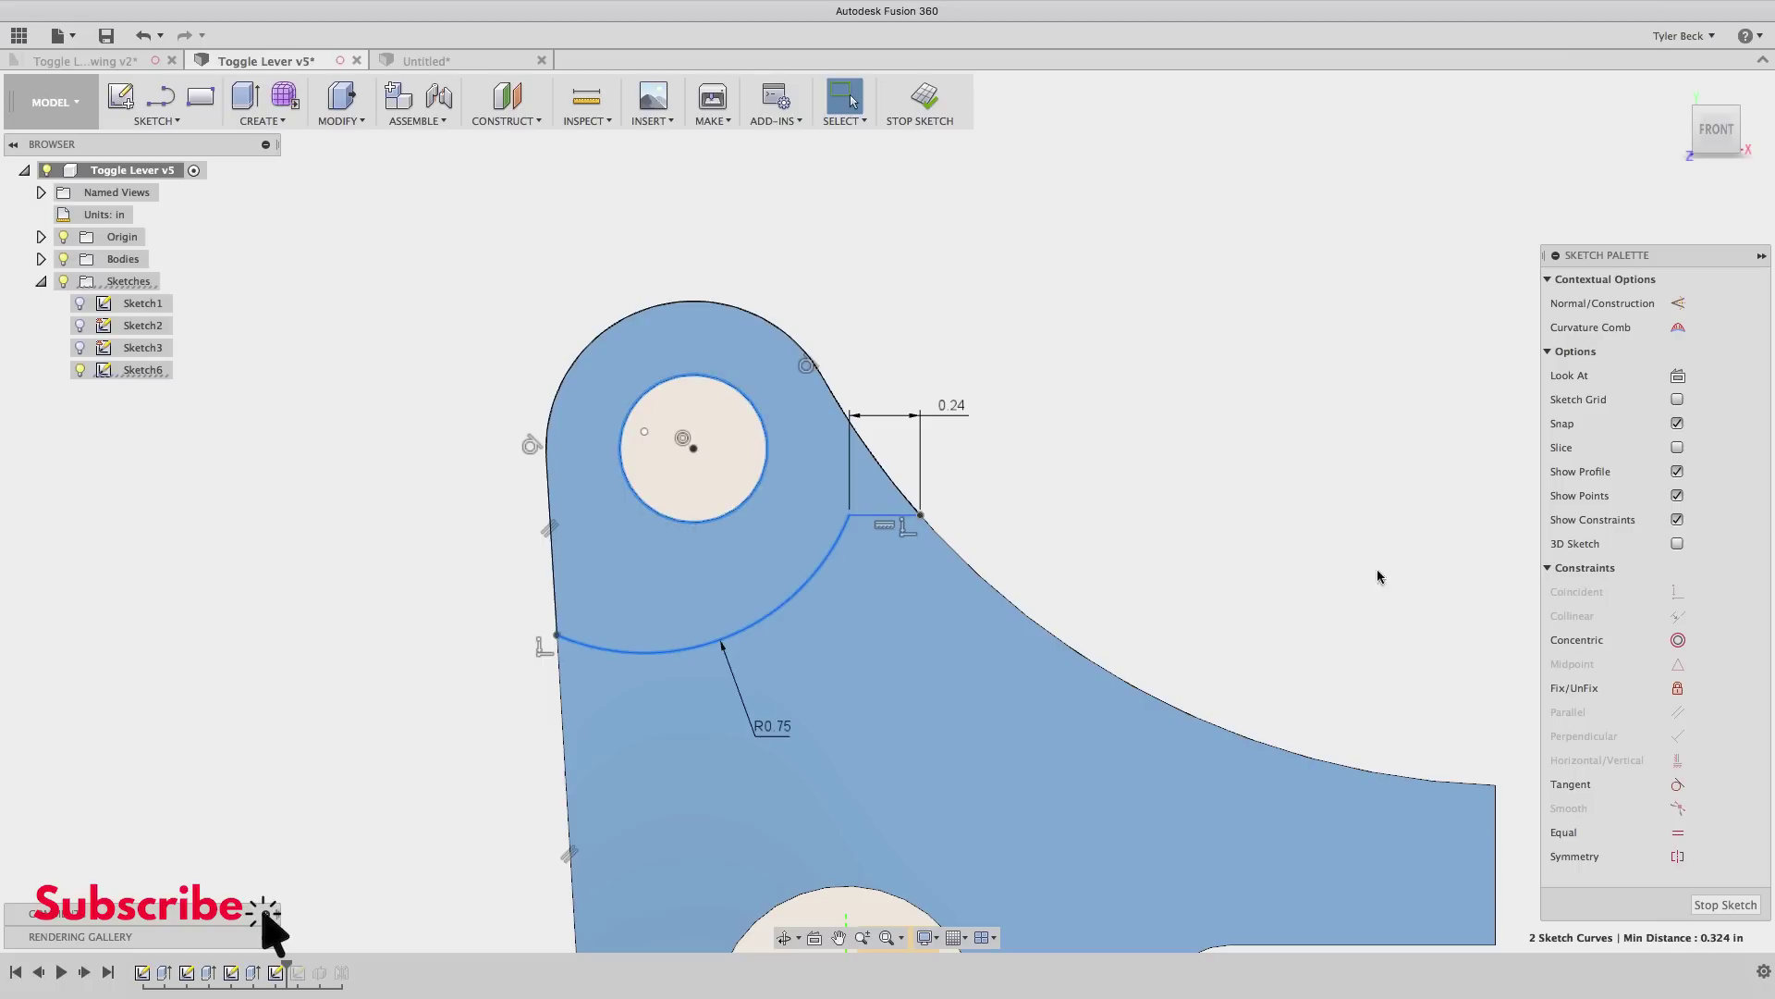
{"action": "left_click", "coordinate": [1678, 640]}
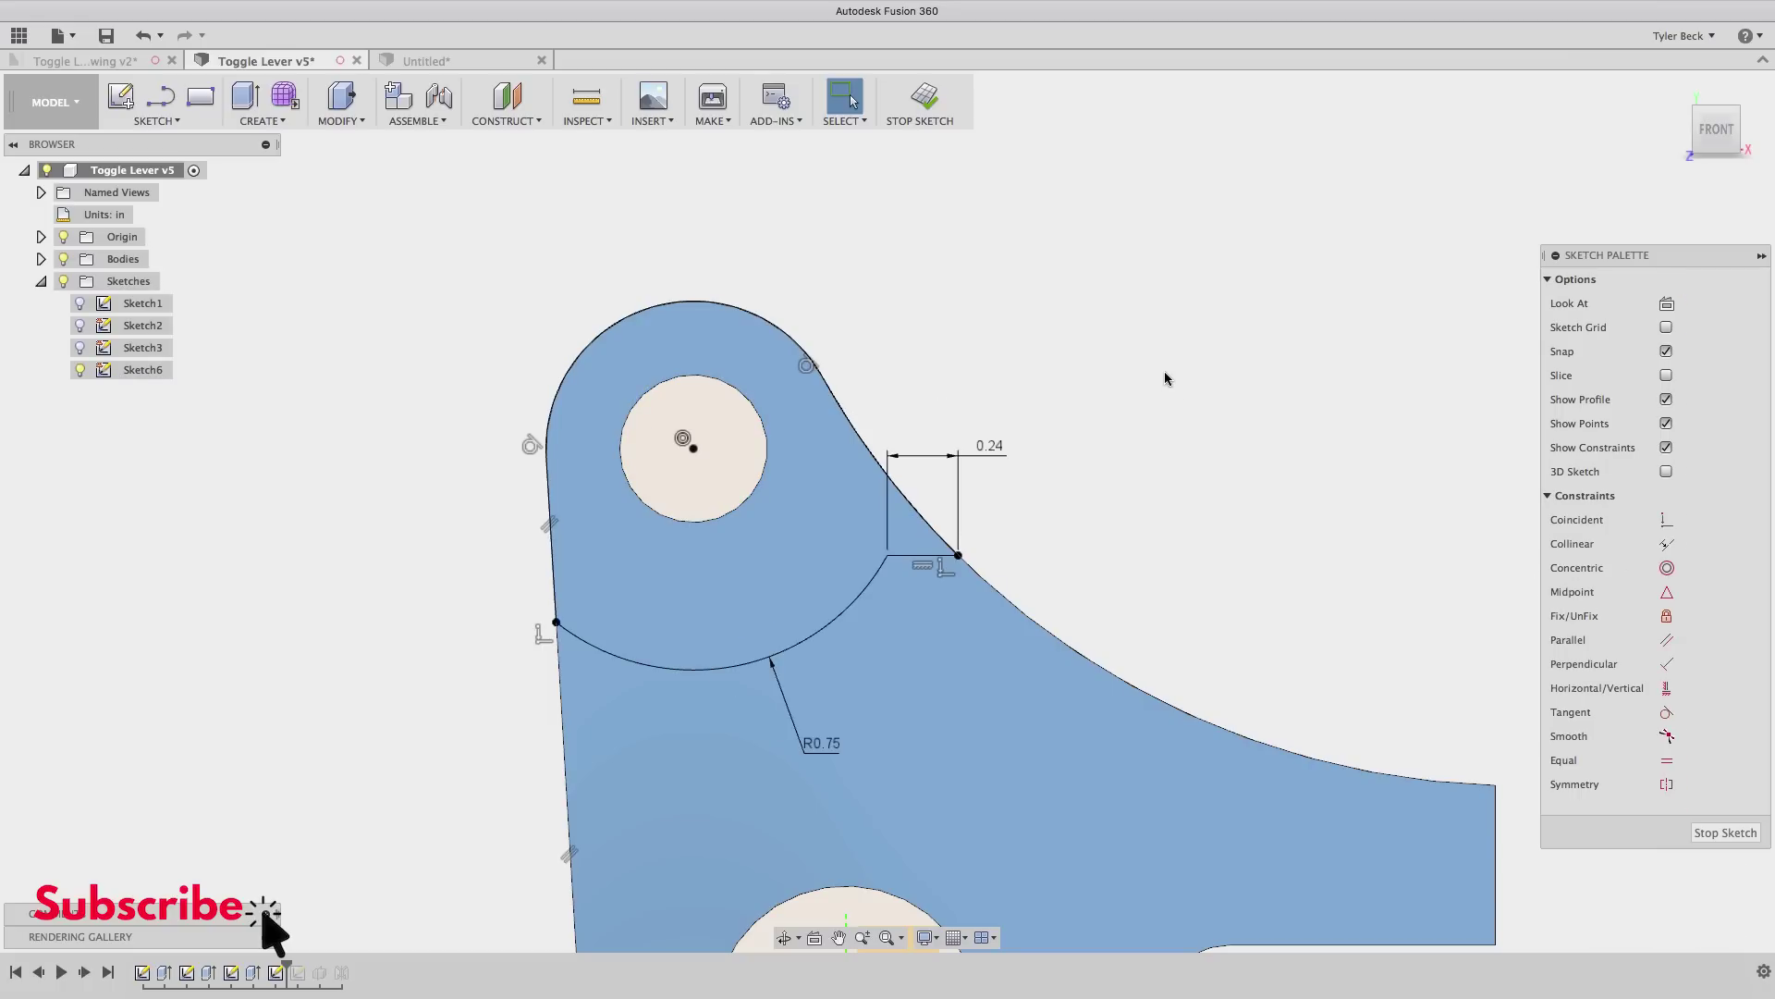
- Cut the profile around the upper hole into the lever with a one-sided extrude of -0.60 in
{"action": "middle_click_drag", "start_coordinate": [1102, 338], "coordinate": [935, 370], "text": "shift"}
{"action": "scroll", "coordinate": [934, 371], "scroll_direction": "down", "scroll_amount": 3}
{"action": "key", "text": "q"}
{"action": "left_click", "coordinate": [644, 360]}
{"action": "left_click", "coordinate": [643, 359]}
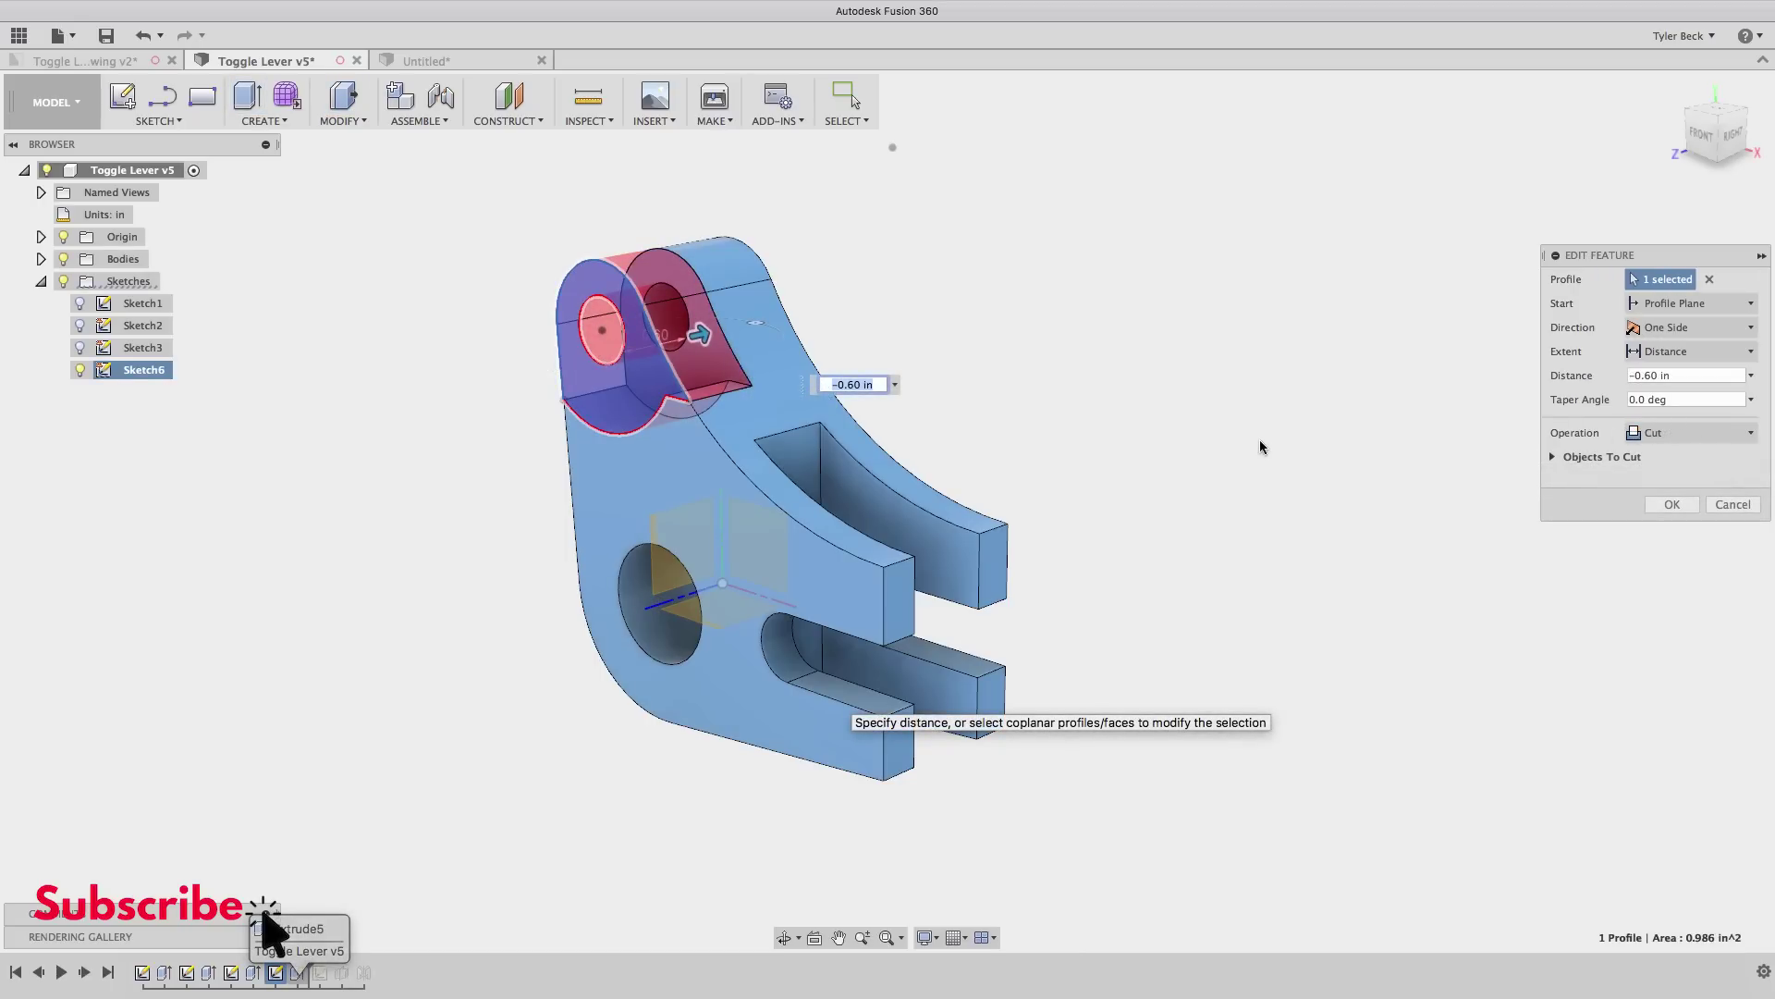
{"action": "key", "text": "Return"}
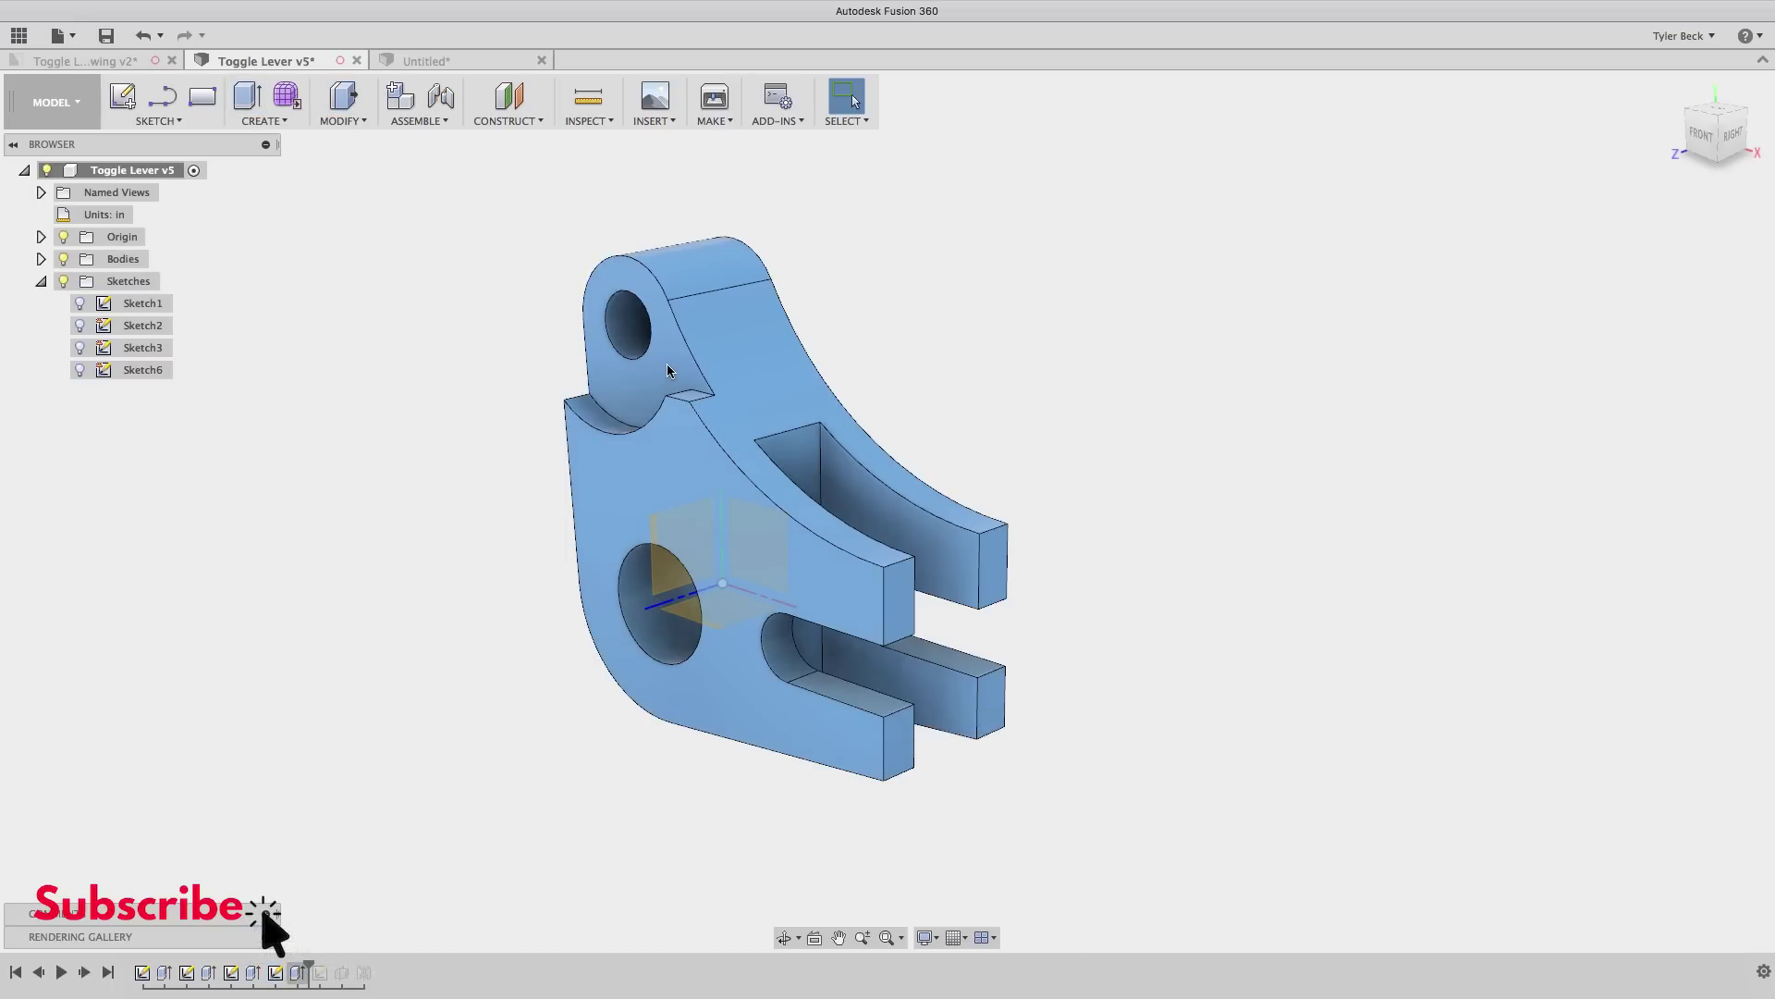
- Mirror the cut around the upper hole across the XY plane to the lever's opposite side
{"action": "middle_click_drag", "start_coordinate": [830, 354], "coordinate": [806, 393], "text": "shift"}
{"action": "scroll", "coordinate": [749, 506], "scroll_direction": "up", "scroll_amount": 5}
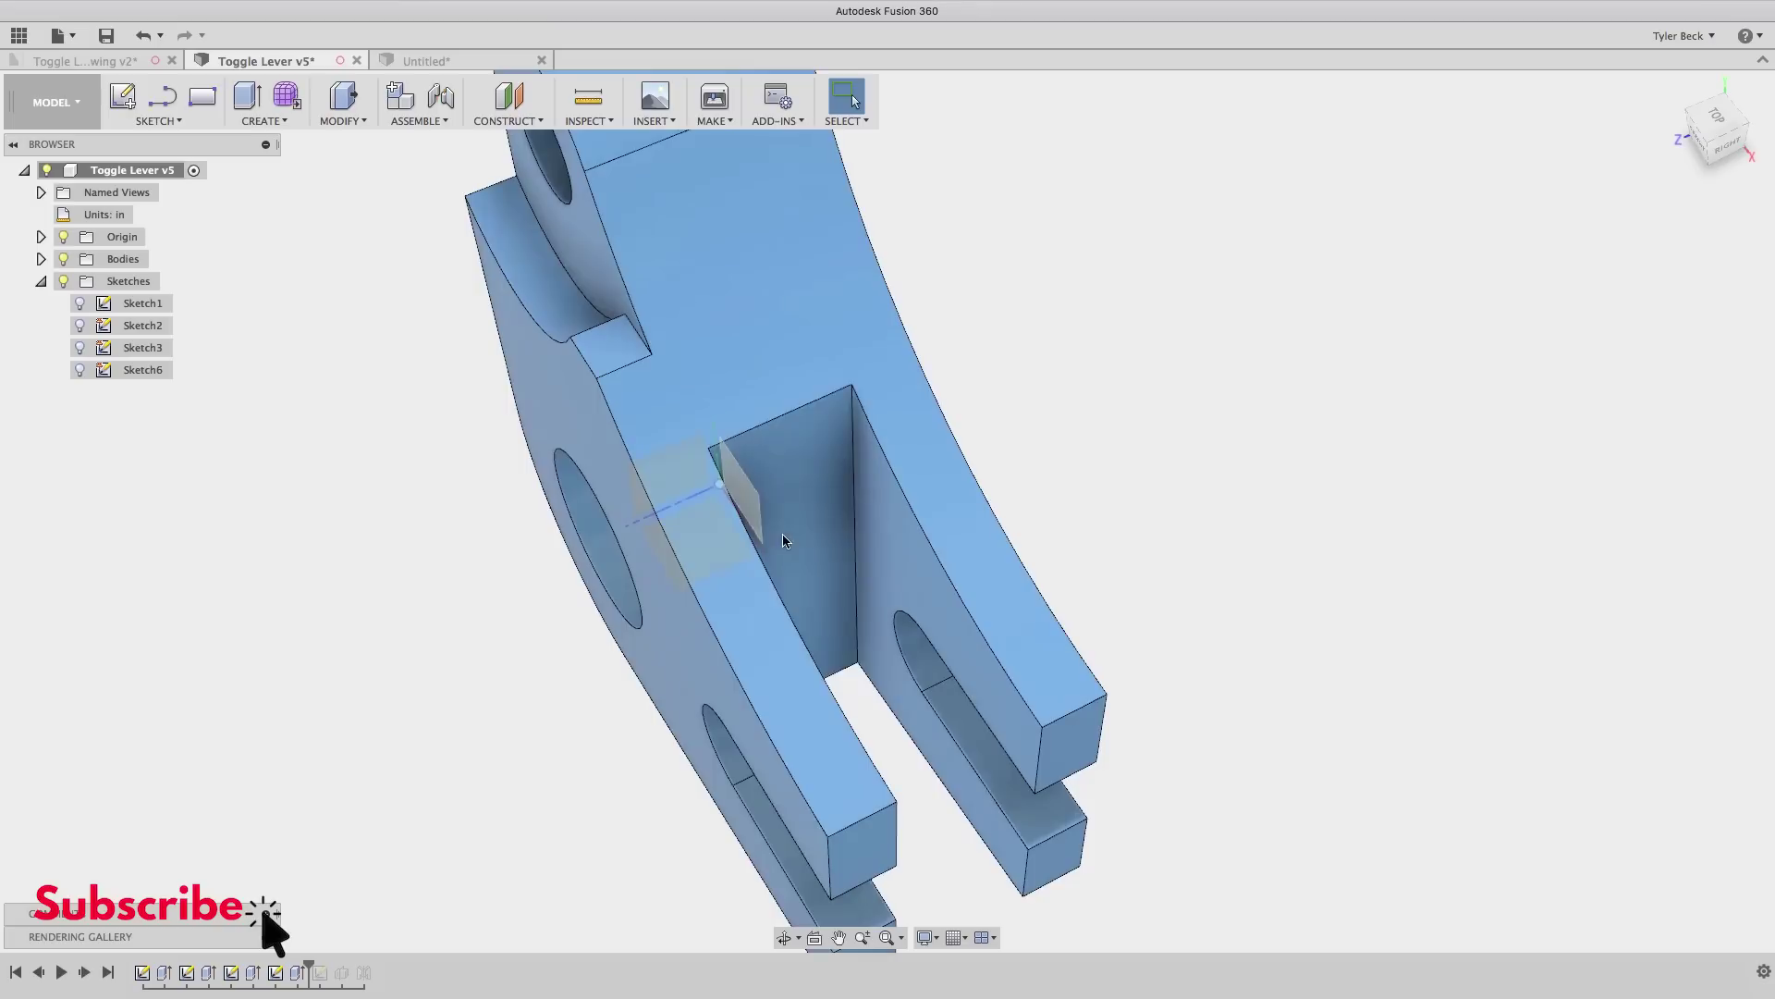
{"action": "scroll", "coordinate": [749, 502], "scroll_direction": "down", "scroll_amount": 5}
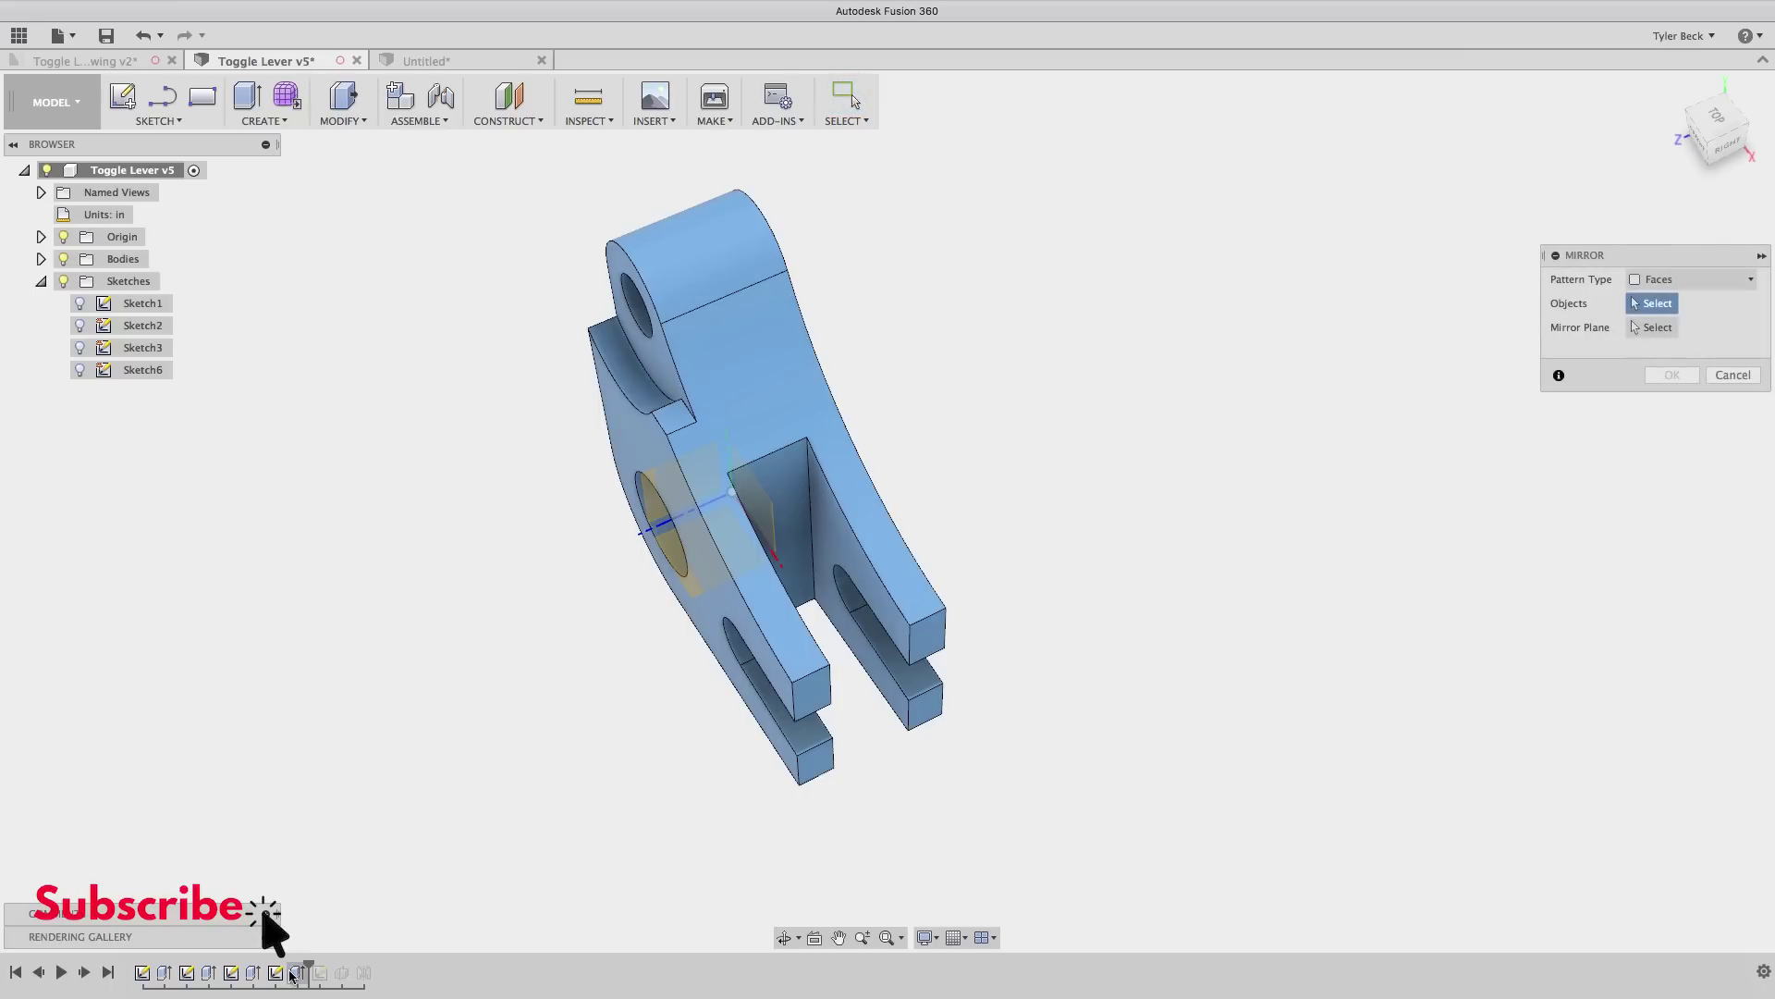
{"action": "left_click", "coordinate": [296, 972]}
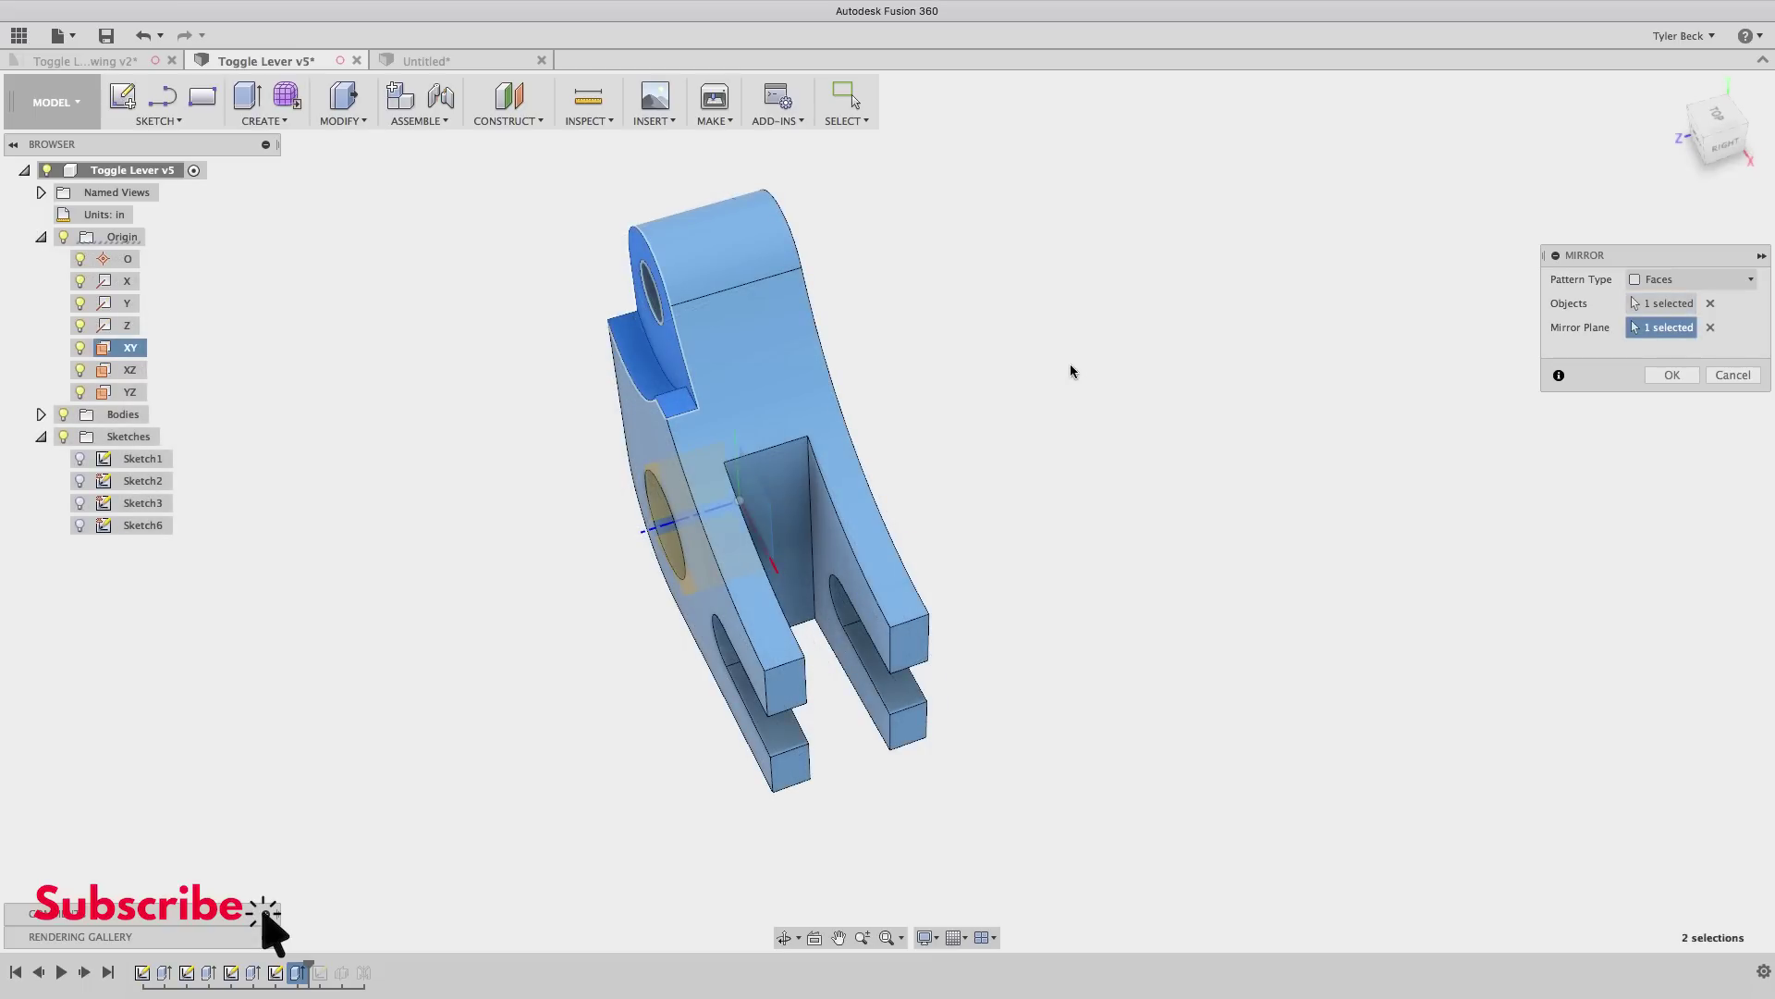
{"action": "key", "text": "Return"}
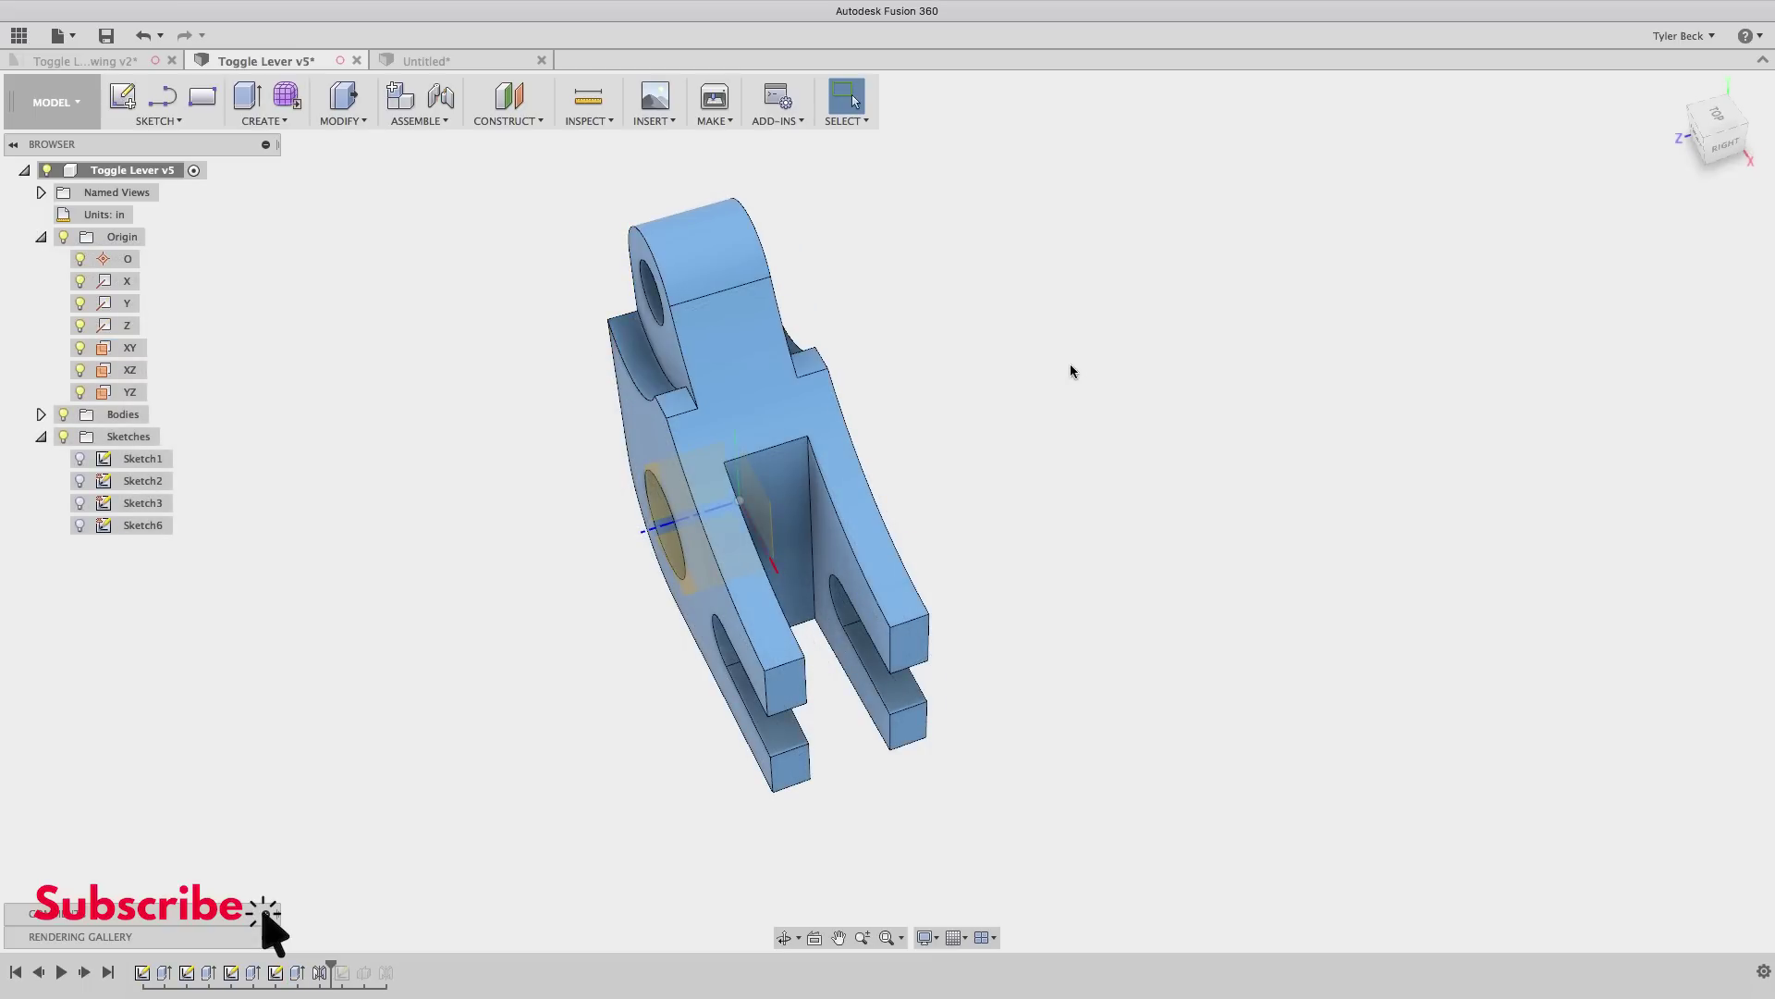